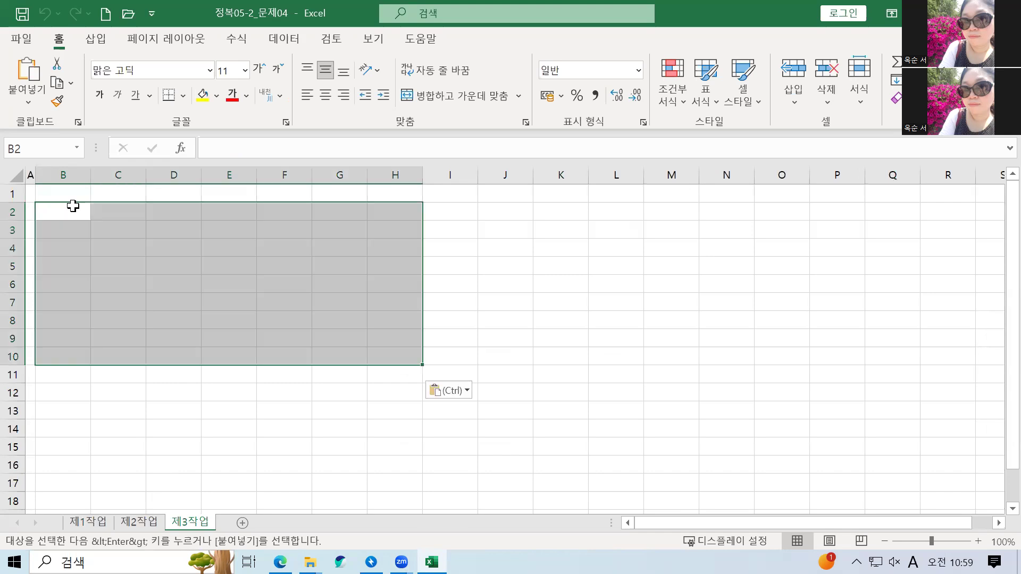
Widen columns B through J equally so every value in the pasted product table fits its cell.
{"action": "left_click_drag", "start_coordinate": [68, 176], "coordinate": [505, 175]}
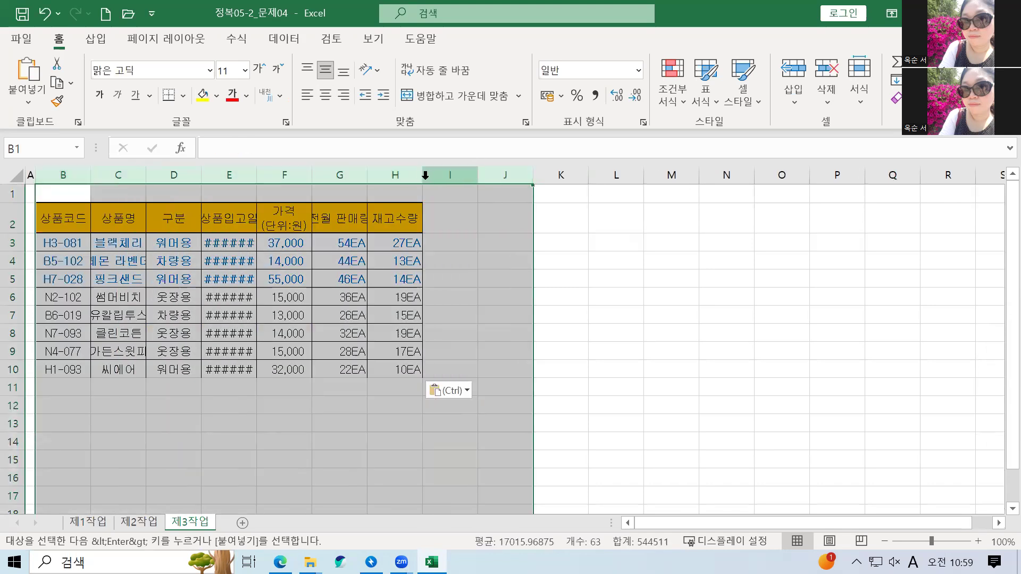
{"action": "left_click_drag", "start_coordinate": [423, 176], "coordinate": [480, 186]}
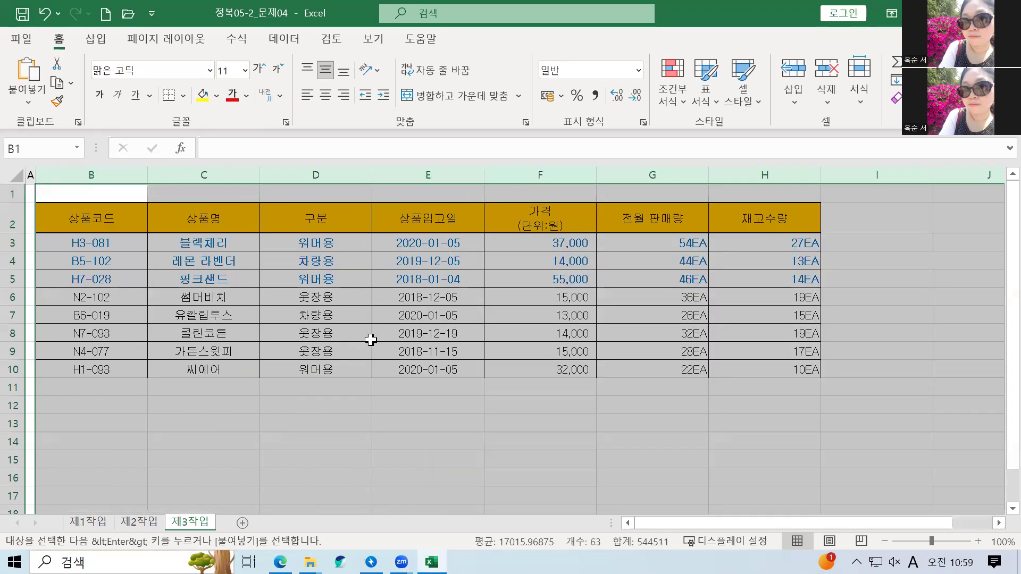
{"action": "left_click", "coordinate": [369, 336]}
{"action": "left_click", "coordinate": [181, 308]}
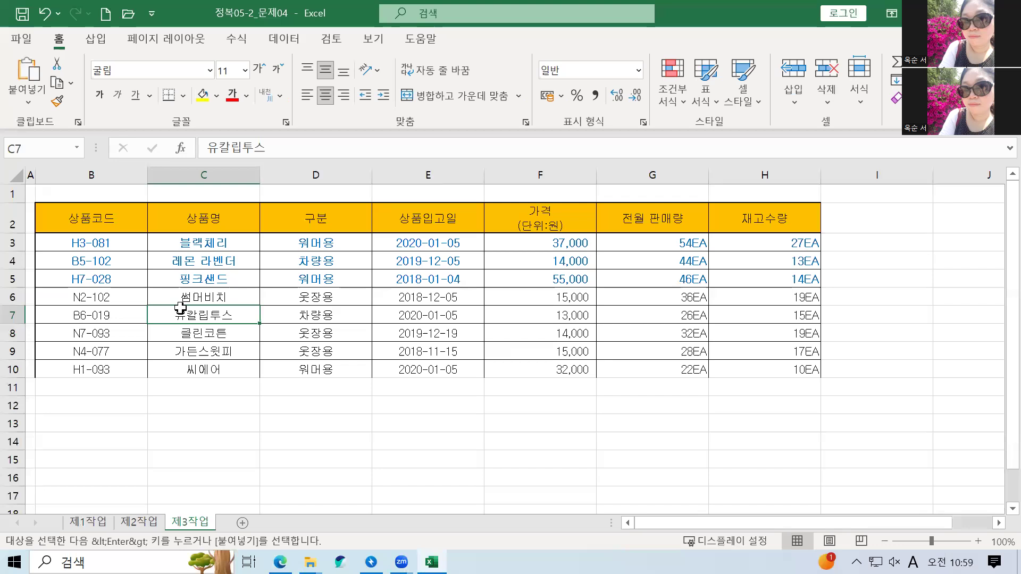
Sort the product table by 구분 in descending order (내림차순), based on cell values.
{"action": "left_click", "coordinate": [279, 223]}
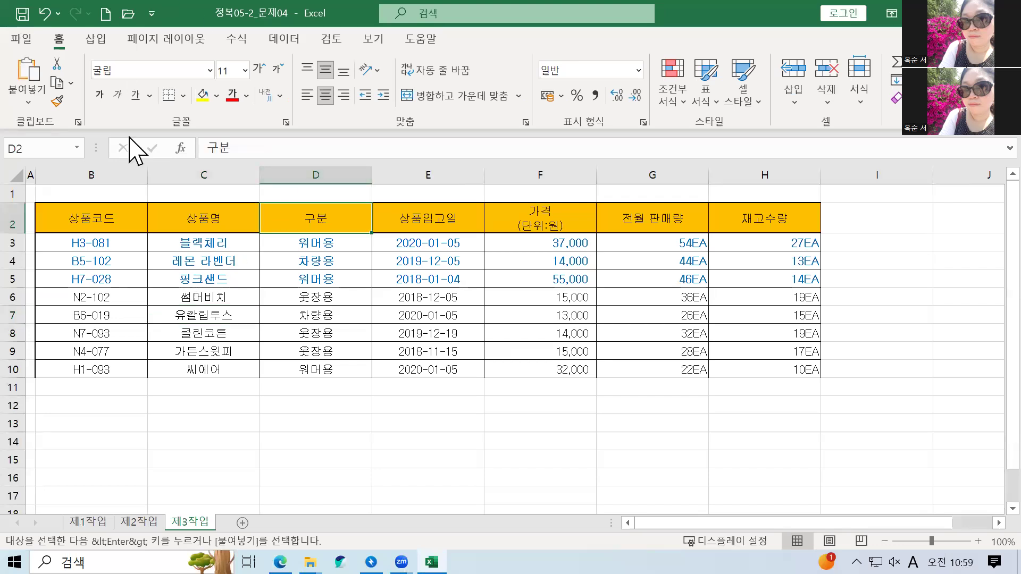
{"action": "left_click", "coordinate": [282, 40]}
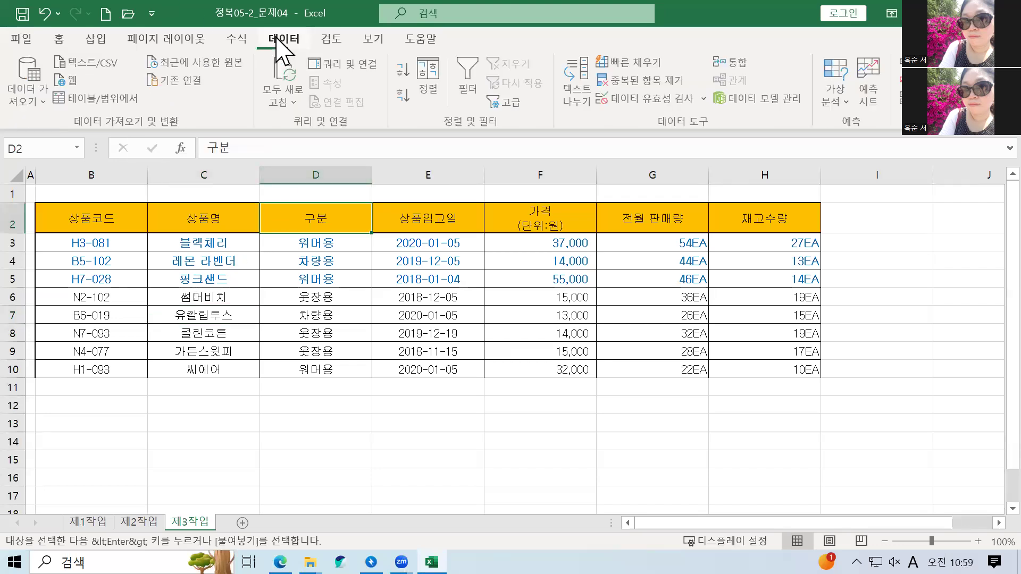
{"action": "left_click", "coordinate": [435, 72]}
{"action": "left_click", "coordinate": [585, 242]}
{"action": "left_click", "coordinate": [597, 290]}
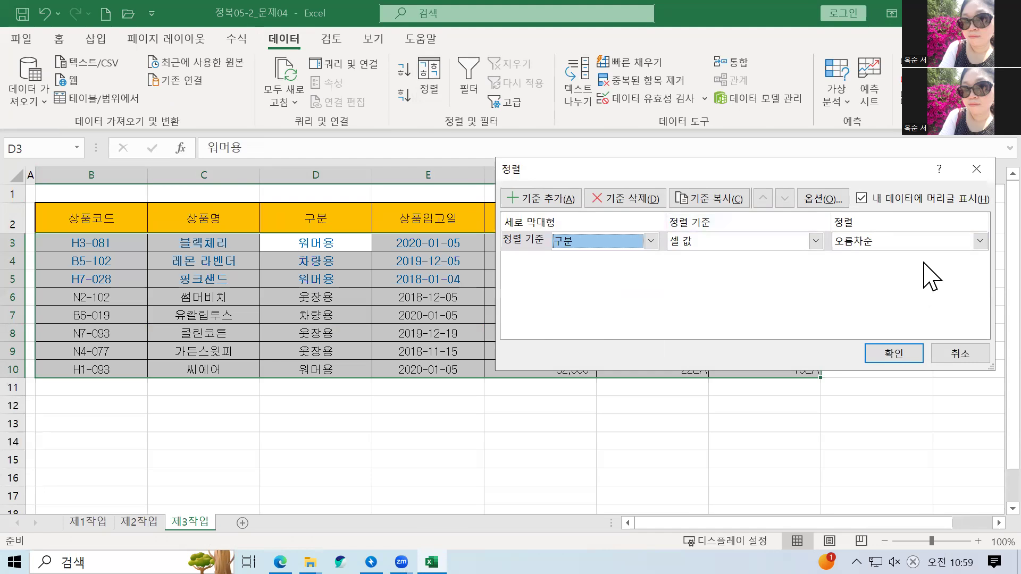
{"action": "left_click", "coordinate": [936, 246]}
{"action": "left_click", "coordinate": [908, 278]}
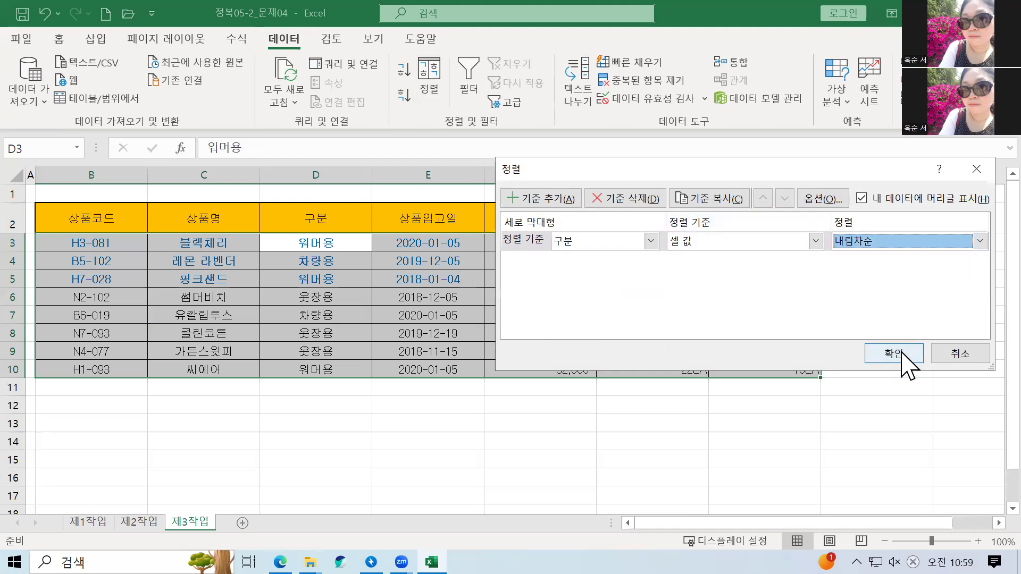
{"action": "left_click", "coordinate": [894, 353]}
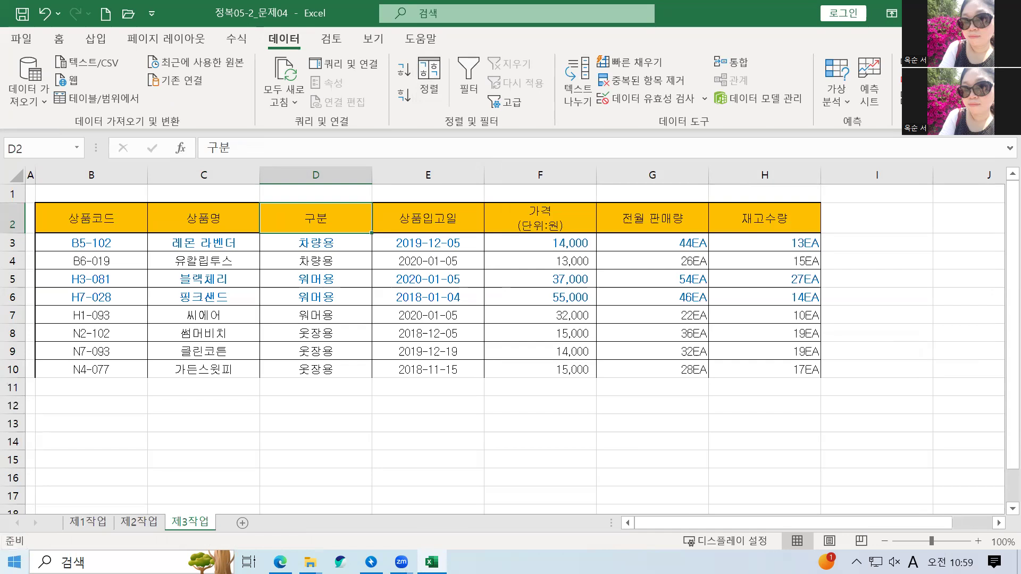
Examine the row order of the sorted table, comparing 상품명 and 상품입고일 within each 구분 group.
{"action": "left_click", "coordinate": [216, 245]}
{"action": "left_click", "coordinate": [221, 263]}
{"action": "left_click", "coordinate": [217, 279]}
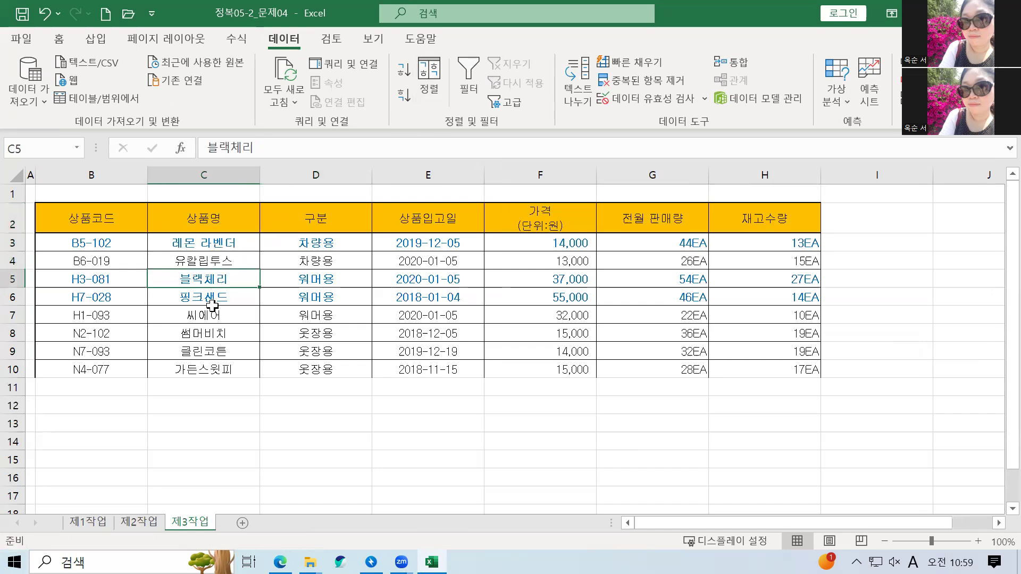
{"action": "left_click", "coordinate": [213, 299]}
{"action": "left_click", "coordinate": [214, 316]}
{"action": "left_click", "coordinate": [215, 333]}
{"action": "left_click", "coordinate": [217, 351]}
{"action": "left_click", "coordinate": [218, 382]}
{"action": "left_click", "coordinate": [220, 372]}
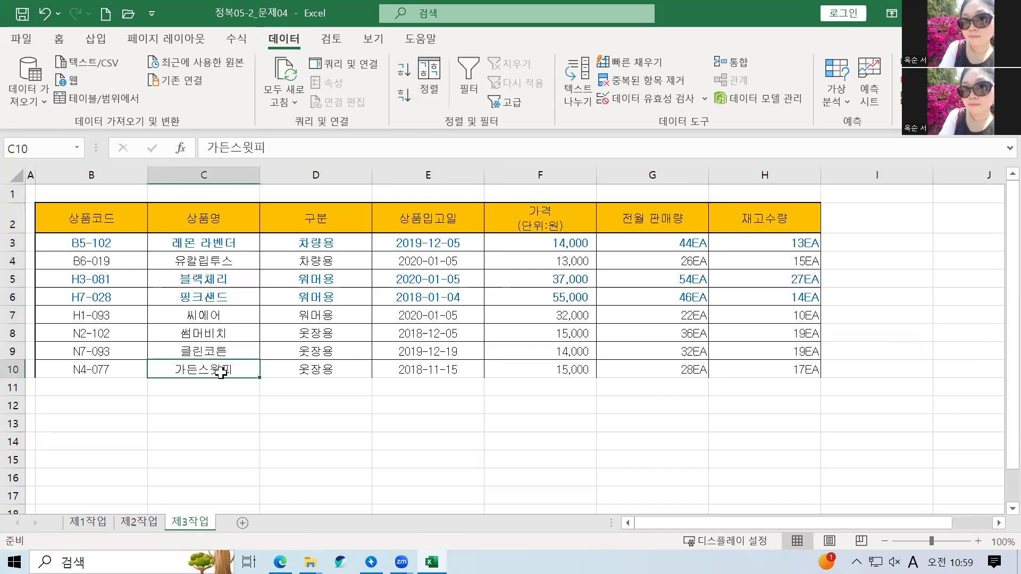
{"action": "left_click", "coordinate": [226, 230]}
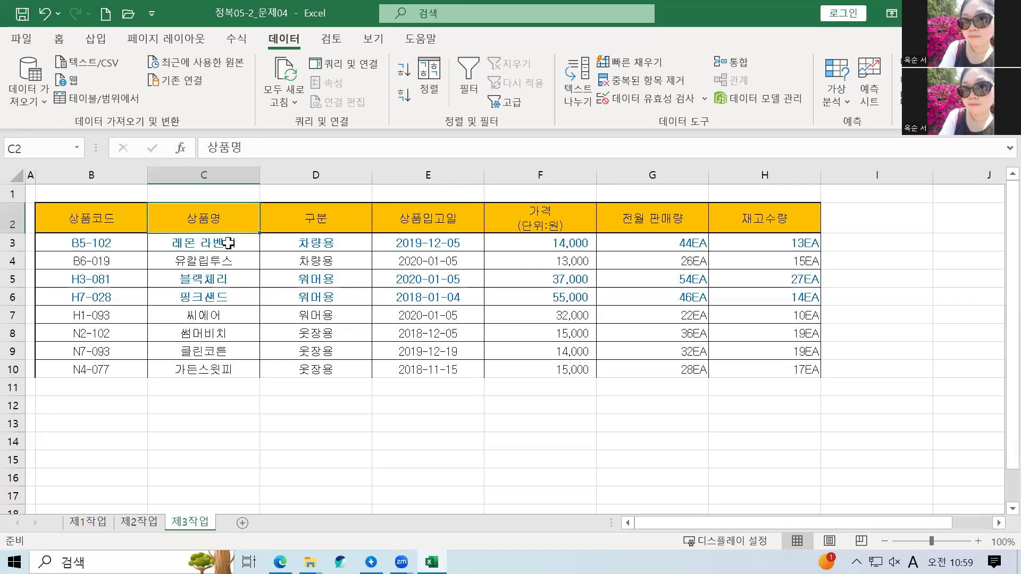
{"action": "left_click", "coordinate": [230, 261]}
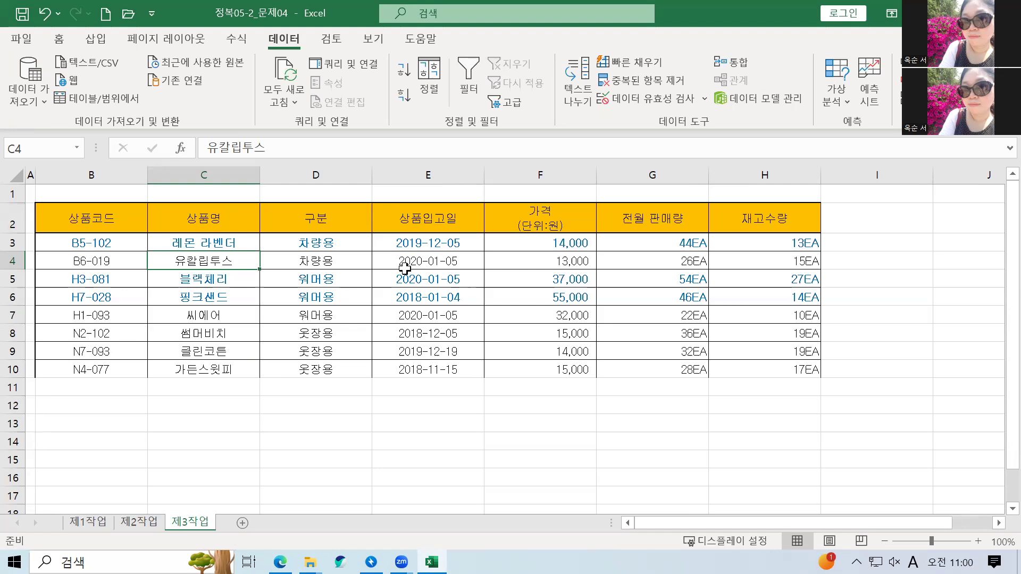
{"action": "left_click", "coordinate": [445, 263]}
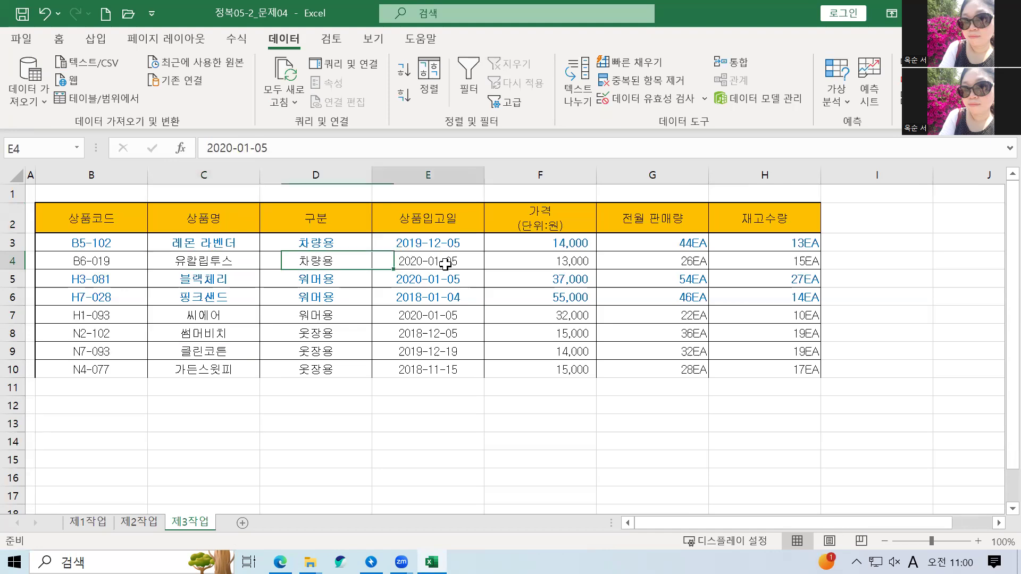
Add 상품입고일 in descending order (내림차순) as a second sort level below 구분 and apply the sort.
{"action": "left_click", "coordinate": [439, 238]}
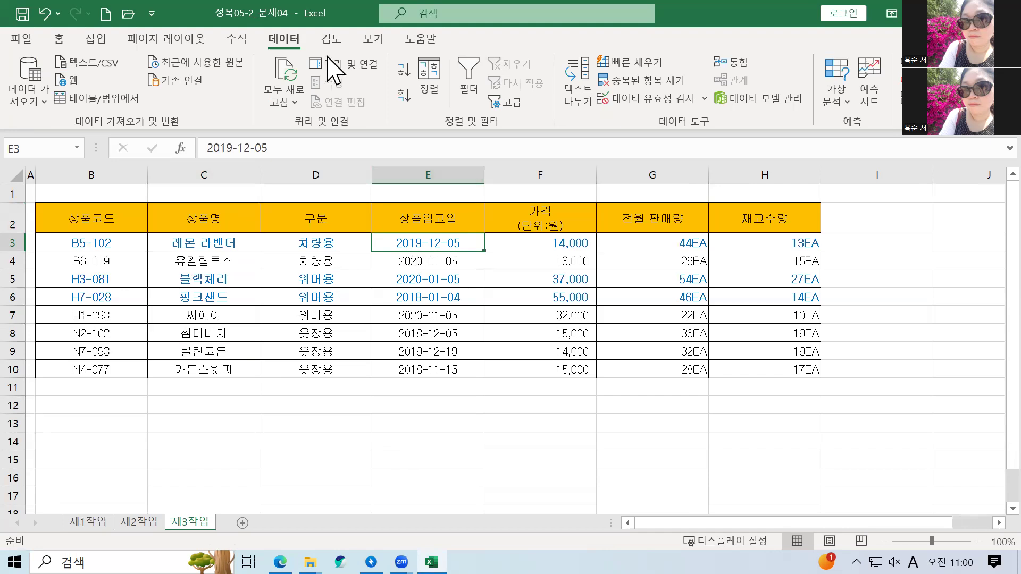
{"action": "left_click", "coordinate": [430, 75]}
{"action": "left_click", "coordinate": [533, 208]}
{"action": "left_click_drag", "start_coordinate": [593, 173], "coordinate": [489, 289]}
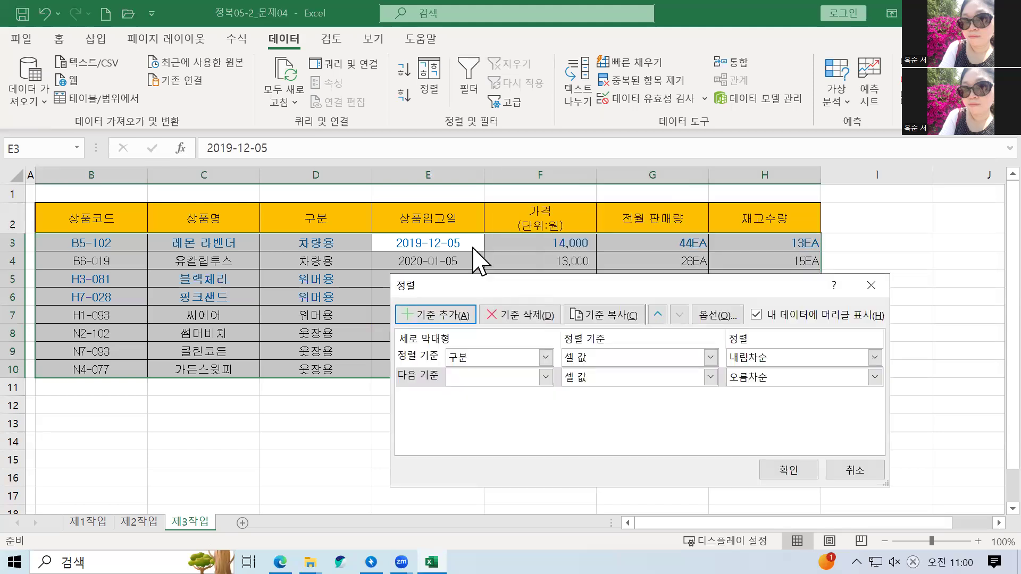
{"action": "left_click", "coordinate": [533, 381]}
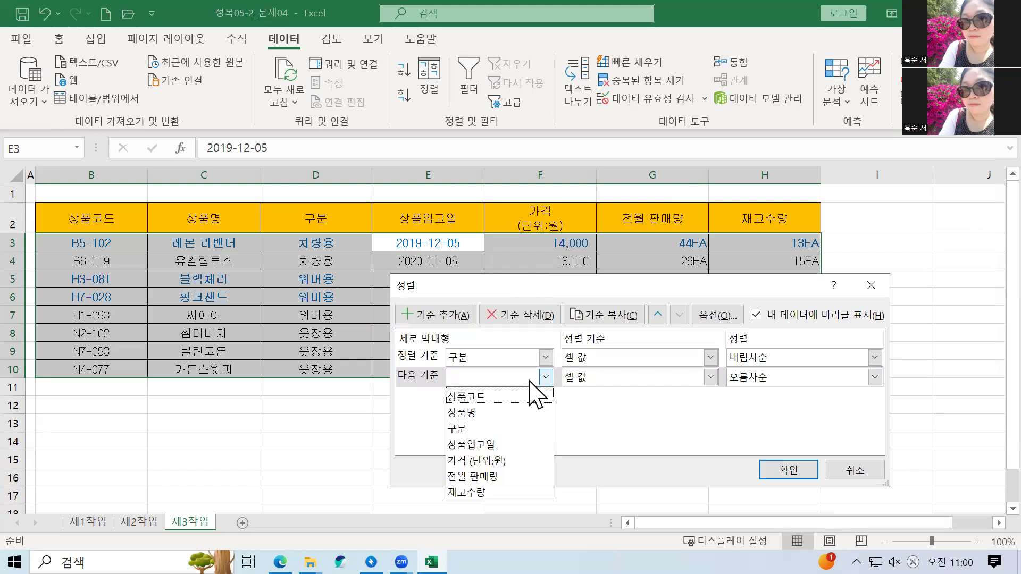
{"action": "left_click", "coordinate": [514, 445]}
{"action": "left_click", "coordinate": [755, 378]}
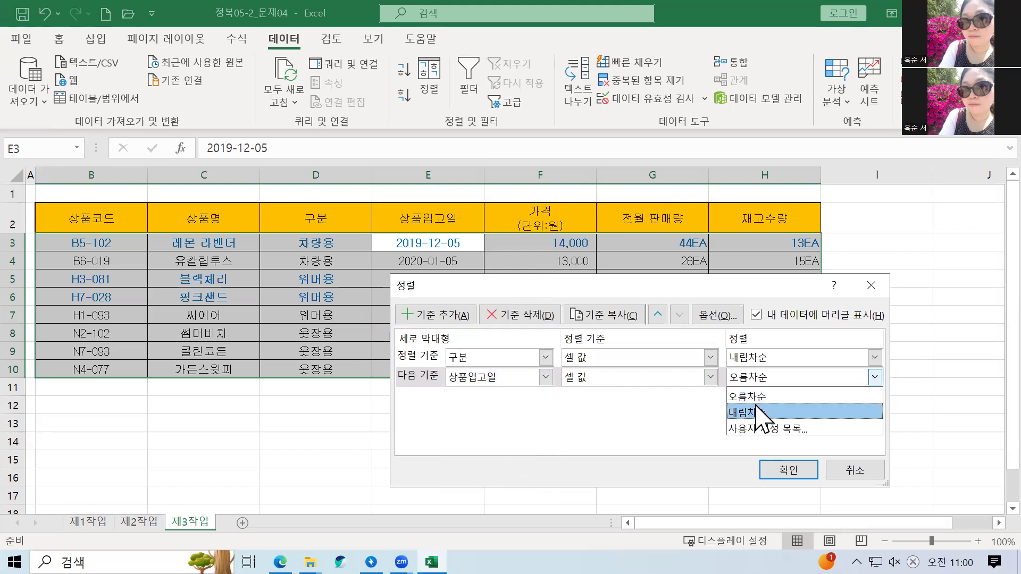
{"action": "left_click", "coordinate": [758, 409]}
{"action": "left_click", "coordinate": [781, 471]}
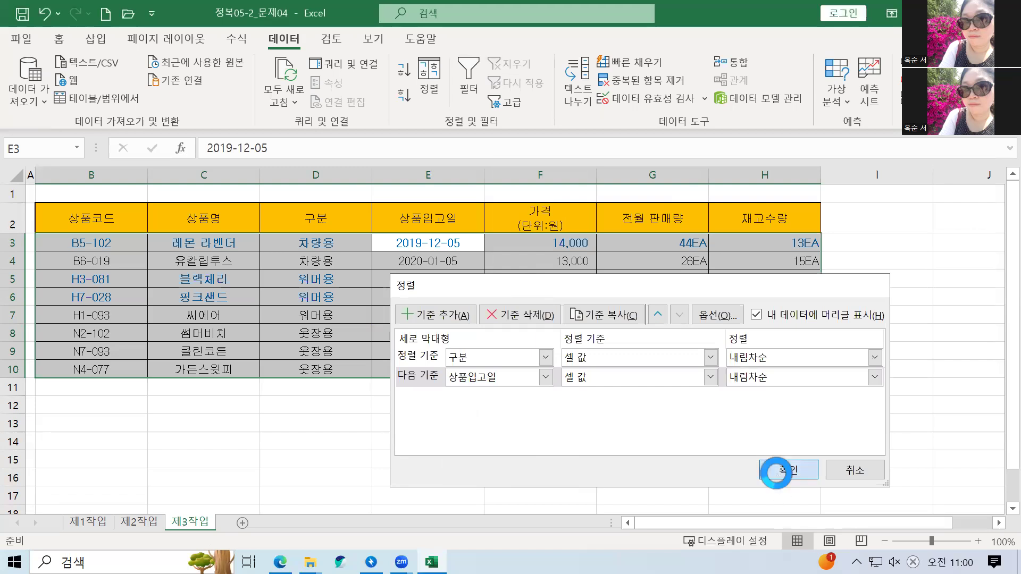
{"action": "left_click", "coordinate": [471, 319]}
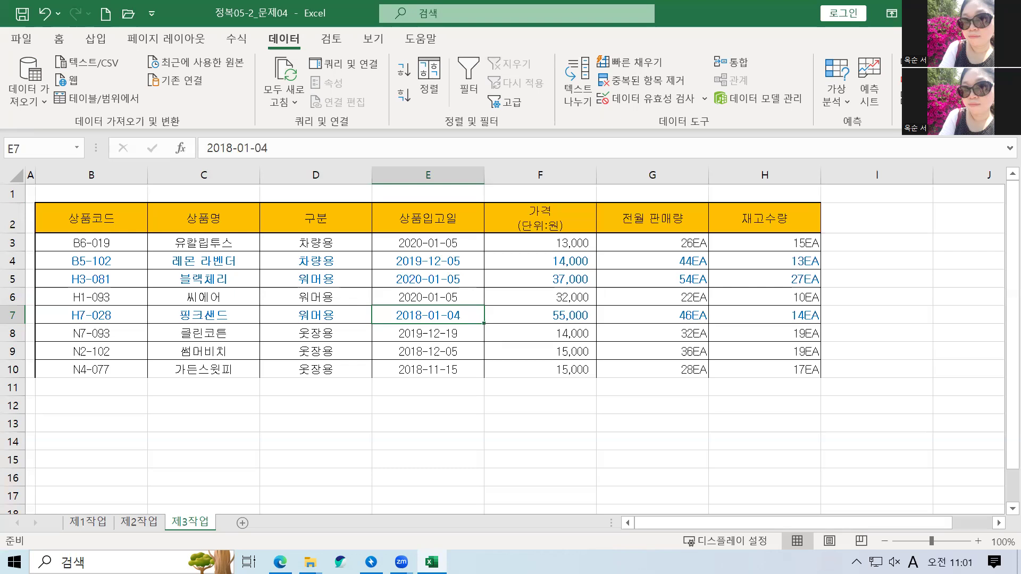
{"action": "left_click_drag", "start_coordinate": [428, 320], "coordinate": [308, 299]}
Open the custom list settings (사용자 지정 목록) for the order of the 구분 sort level.
{"action": "left_click", "coordinate": [323, 282]}
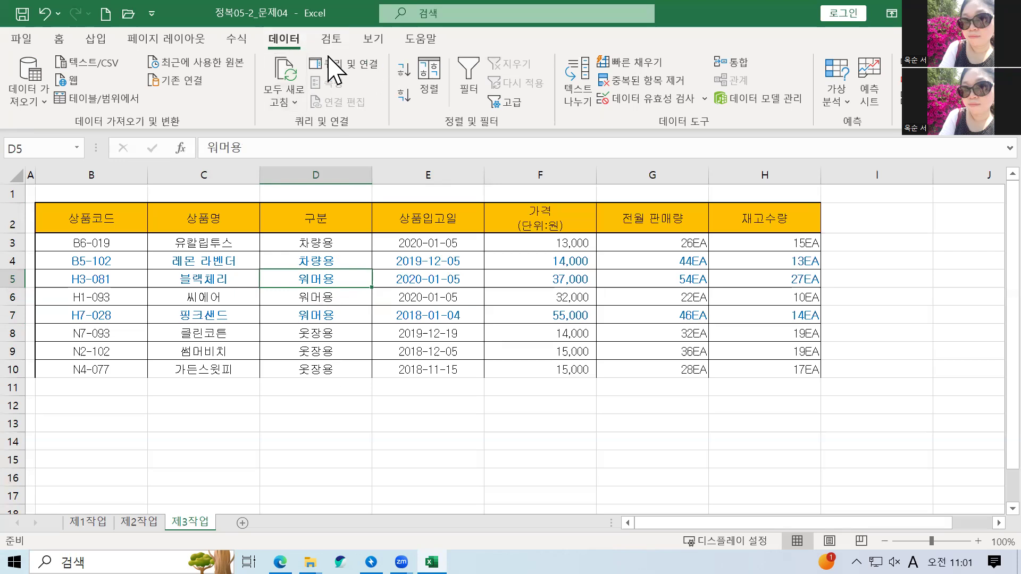
{"action": "left_click", "coordinate": [418, 70]}
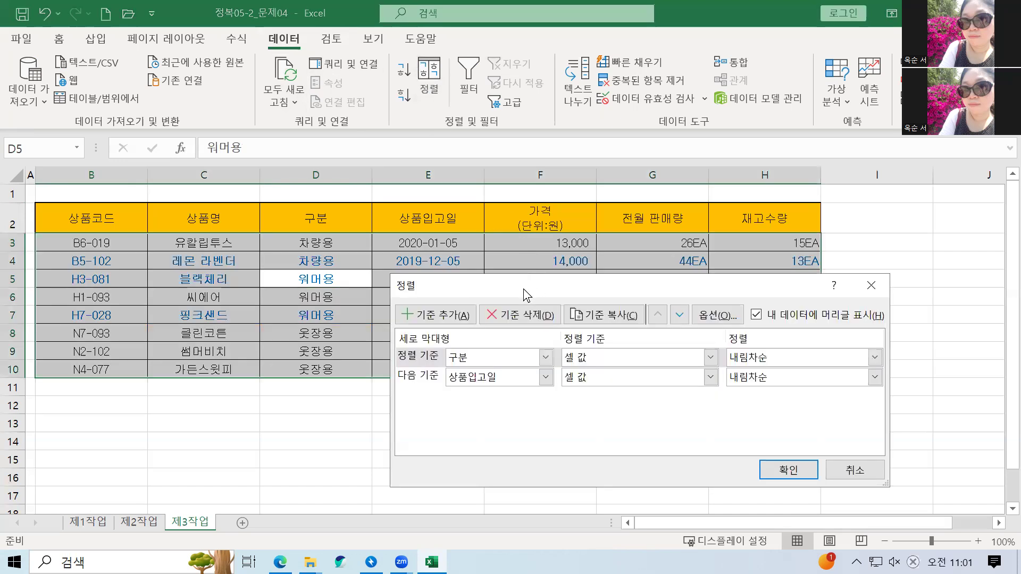
{"action": "left_click_drag", "start_coordinate": [523, 289], "coordinate": [525, 174]}
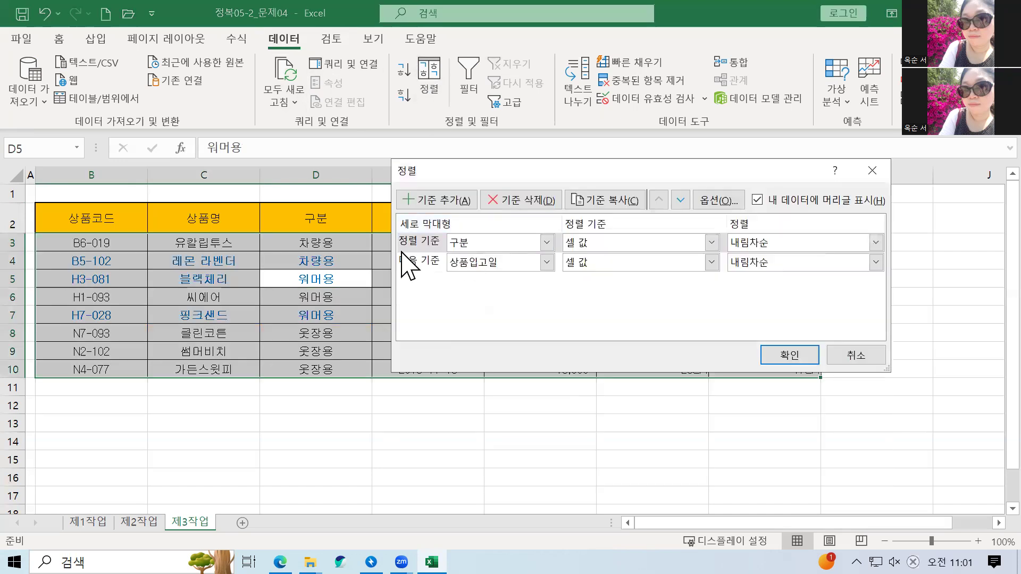
{"action": "left_click", "coordinate": [876, 243]}
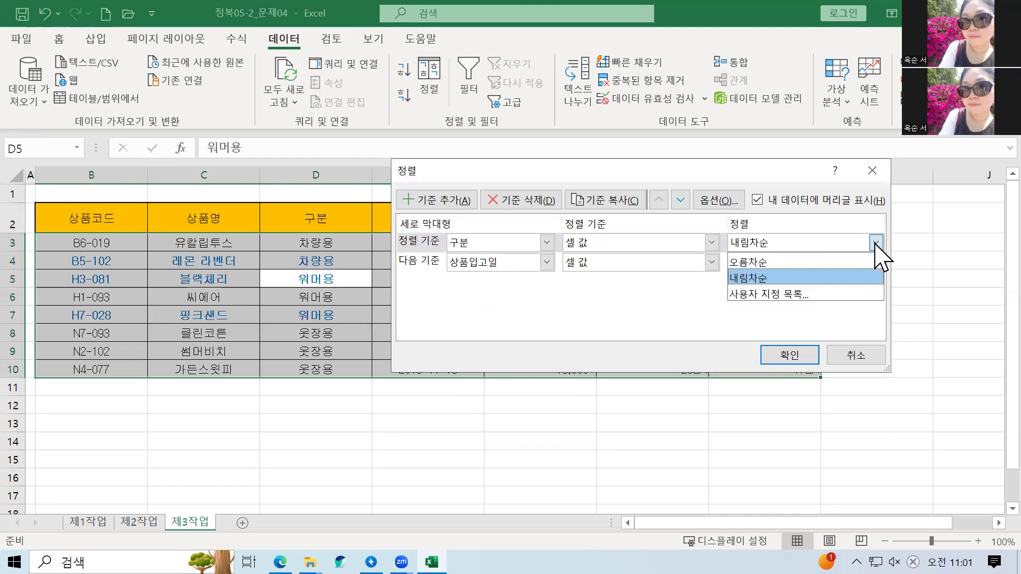
{"action": "left_click", "coordinate": [777, 296]}
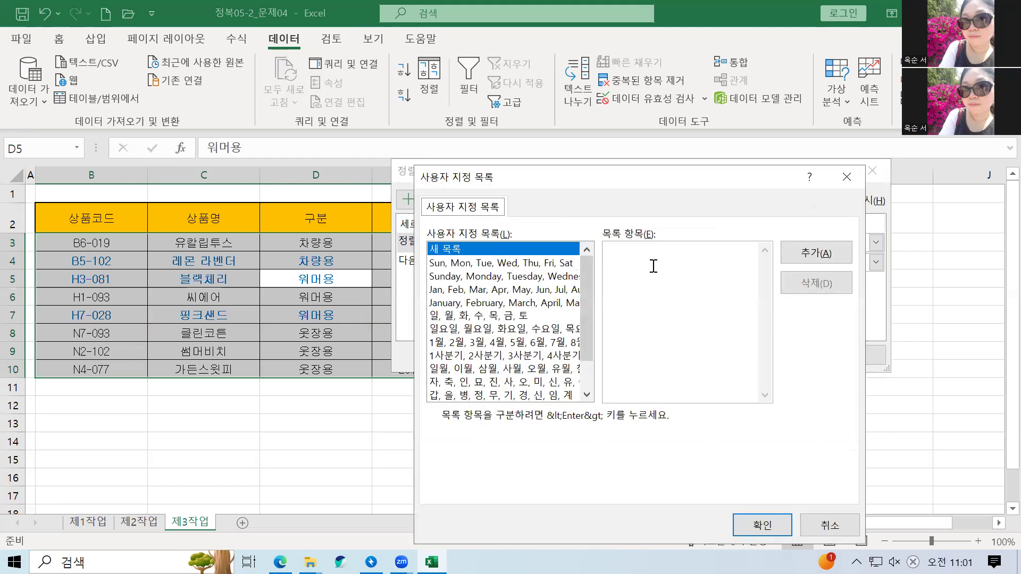
Add a new custom list with the entries 워머용, 차량용, 옷장용 in that order.
{"action": "left_click", "coordinate": [653, 263]}
{"action": "type", "text": "dn"}
{"action": "key", "text": "BackSpace"}
{"action": "key", "text": "BackSpace"}
{"action": "key", "text": "Hangul"}
{"action": "type", "text": "워머용"}
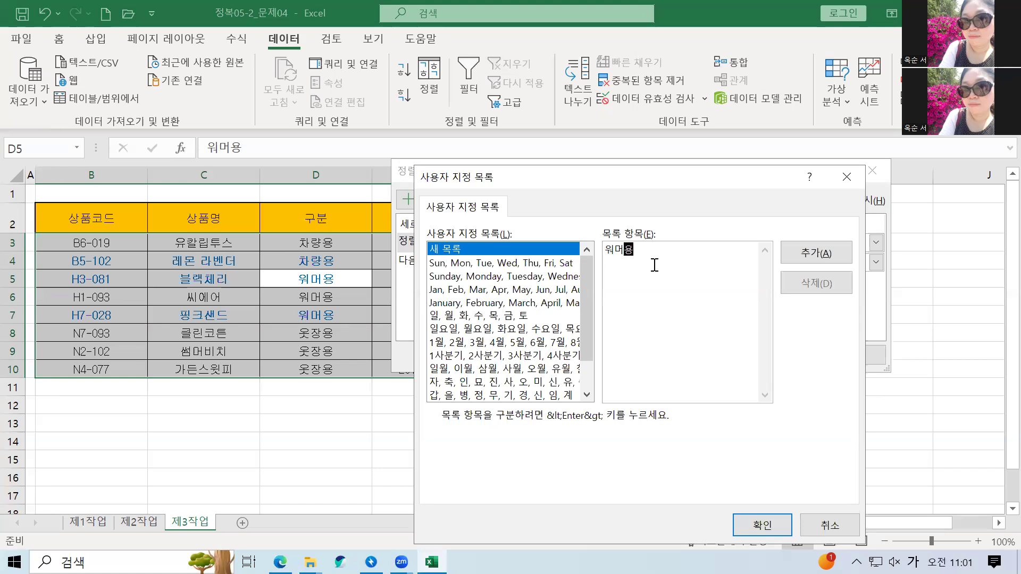
{"action": "key", "text": "Return"}
{"action": "type", "text": "차량용"}
{"action": "key", "text": "Return"}
{"action": "type", "text": "옷장요"}
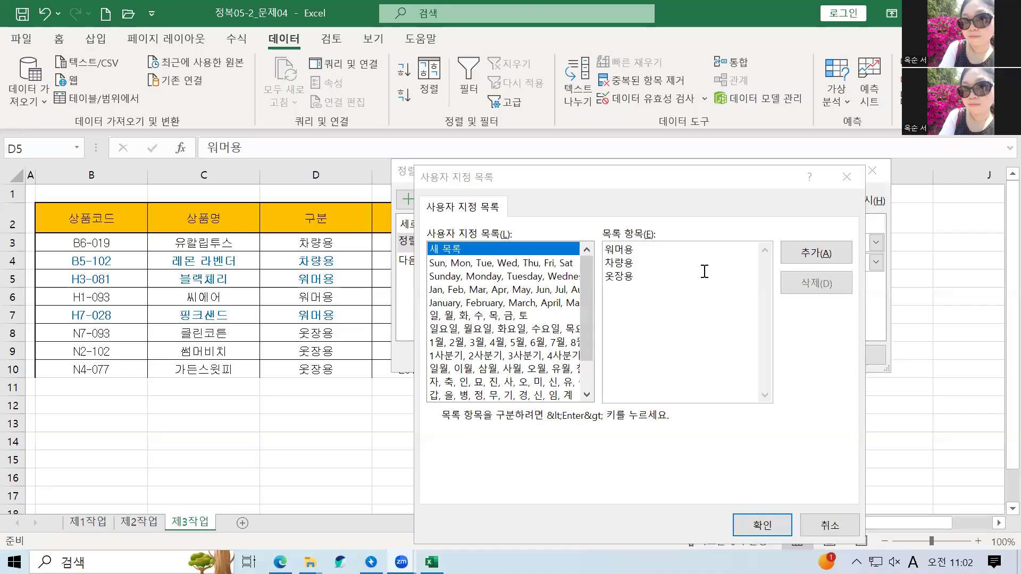
{"action": "left_click", "coordinate": [830, 254]}
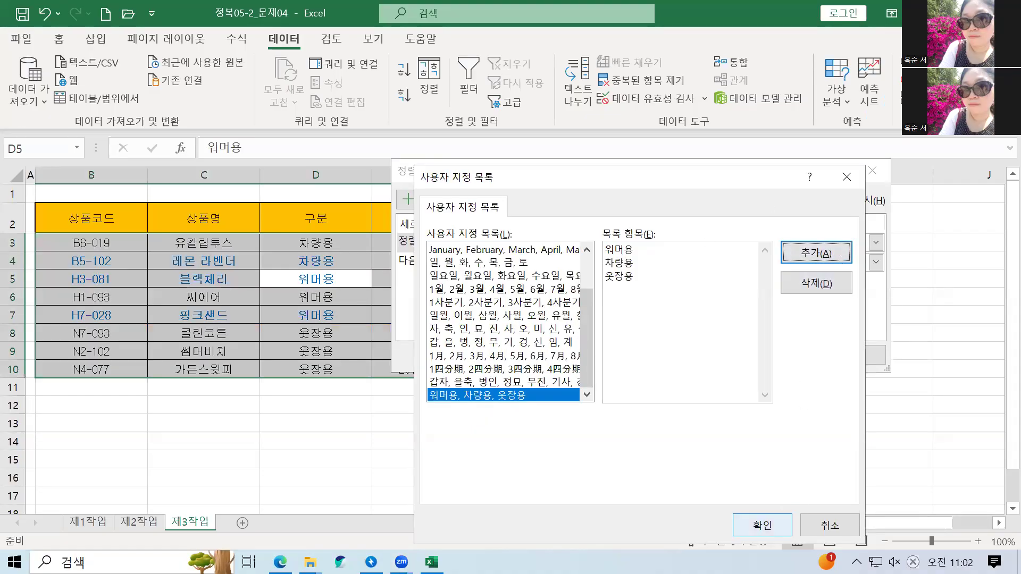
Apply the custom order 워머용, 차량용, 옷장용 to the 구분 level and sort the table.
{"action": "left_click", "coordinate": [762, 526]}
{"action": "left_click", "coordinate": [786, 353]}
{"action": "left_click", "coordinate": [426, 459]}
{"action": "left_click", "coordinate": [332, 266]}
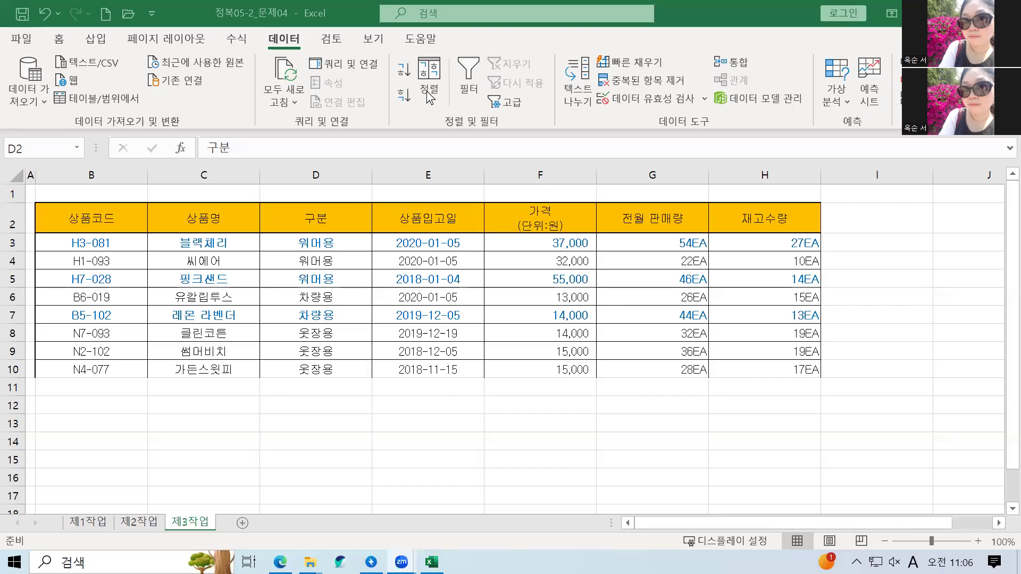
Set the 구분 sort level to descending order (내림차순) and sort the table again.
{"action": "left_click", "coordinate": [316, 246]}
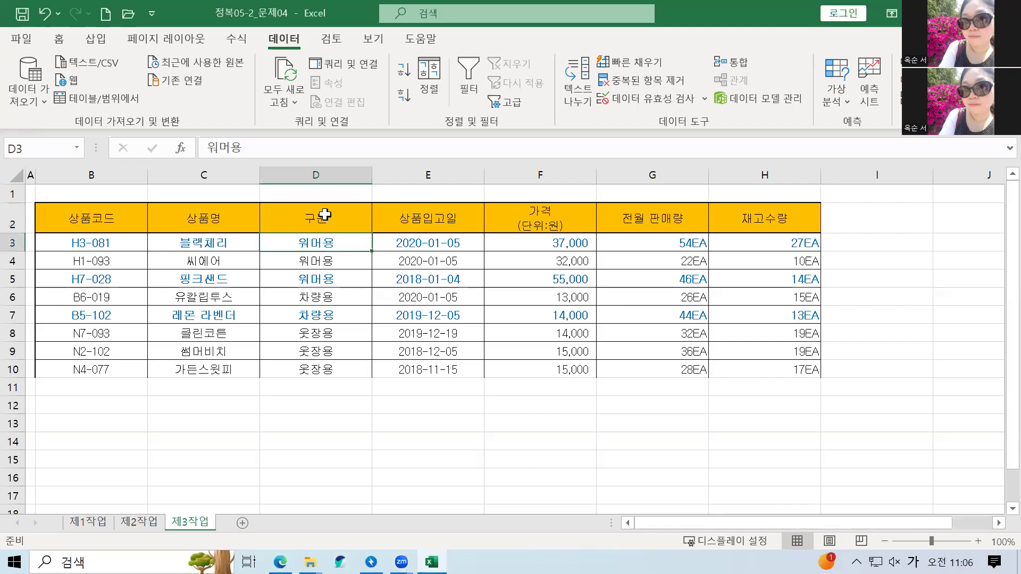
{"action": "left_click", "coordinate": [430, 77]}
{"action": "left_click", "coordinate": [771, 246]}
{"action": "left_click", "coordinate": [771, 279]}
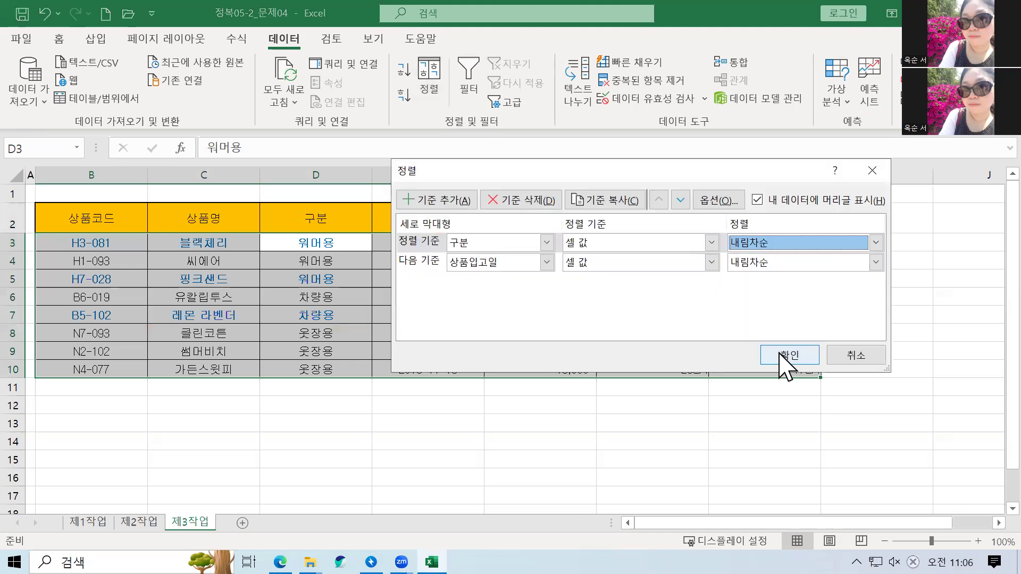
{"action": "left_click", "coordinate": [788, 354]}
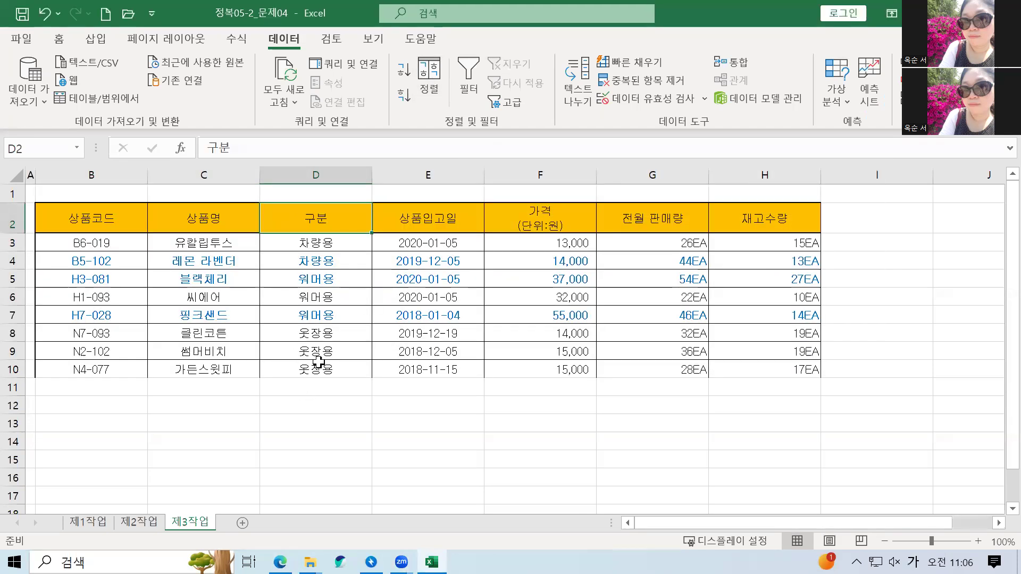
{"action": "left_click", "coordinate": [326, 336]}
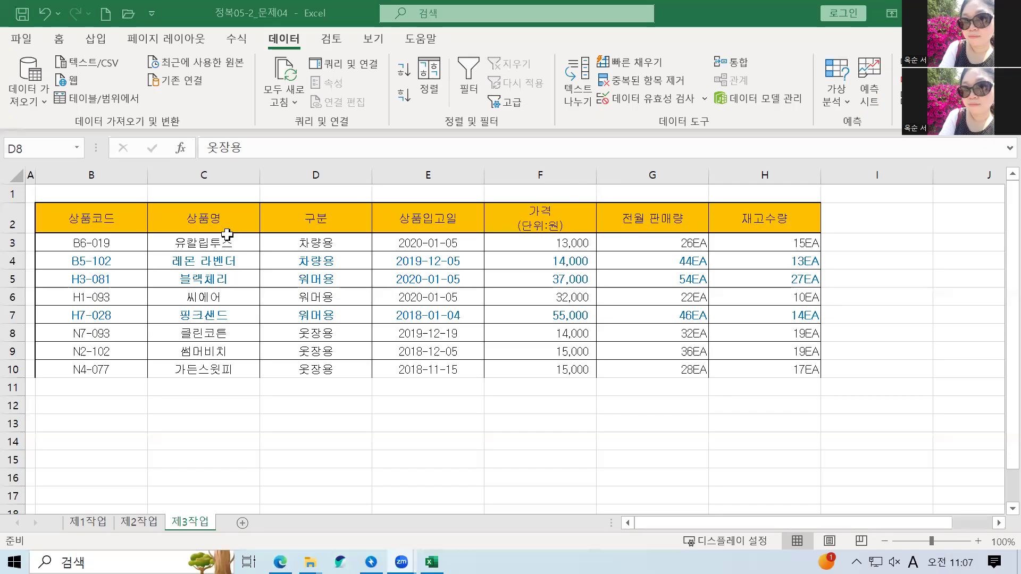
{"action": "left_click", "coordinate": [172, 278]}
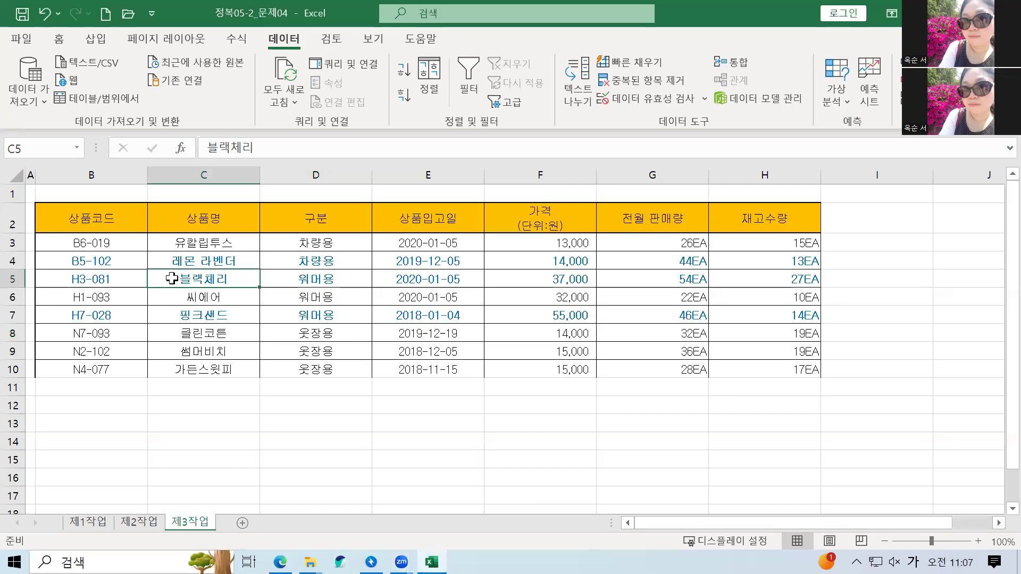
{"action": "left_click", "coordinate": [192, 253]}
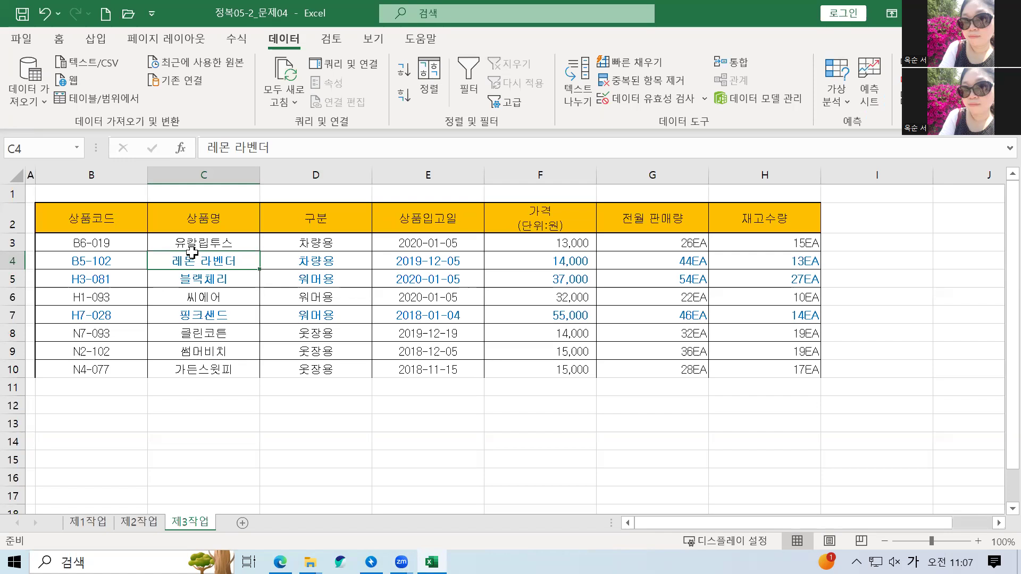
{"action": "left_click", "coordinate": [340, 220]}
{"action": "left_click", "coordinate": [361, 298]}
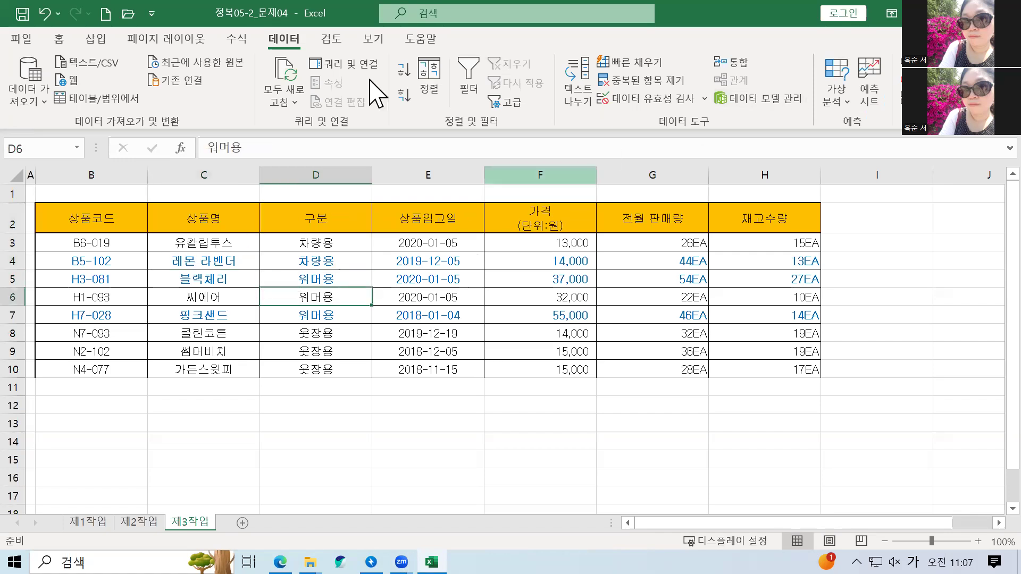
Start a subtotal on the product table, grouped by 구분 and using the count function (개수).
{"action": "left_click", "coordinate": [926, 99]}
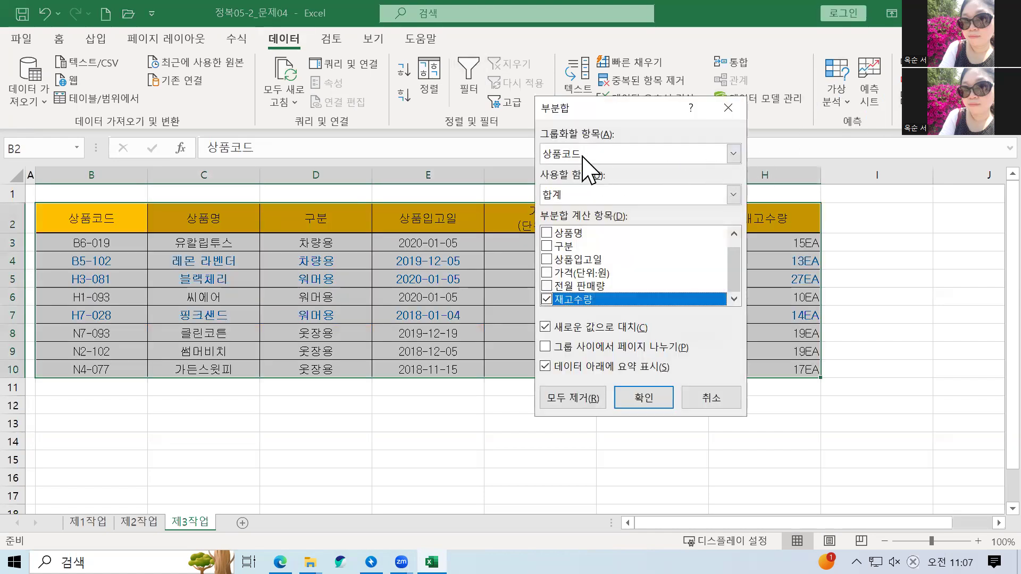
{"action": "left_click", "coordinate": [563, 159]}
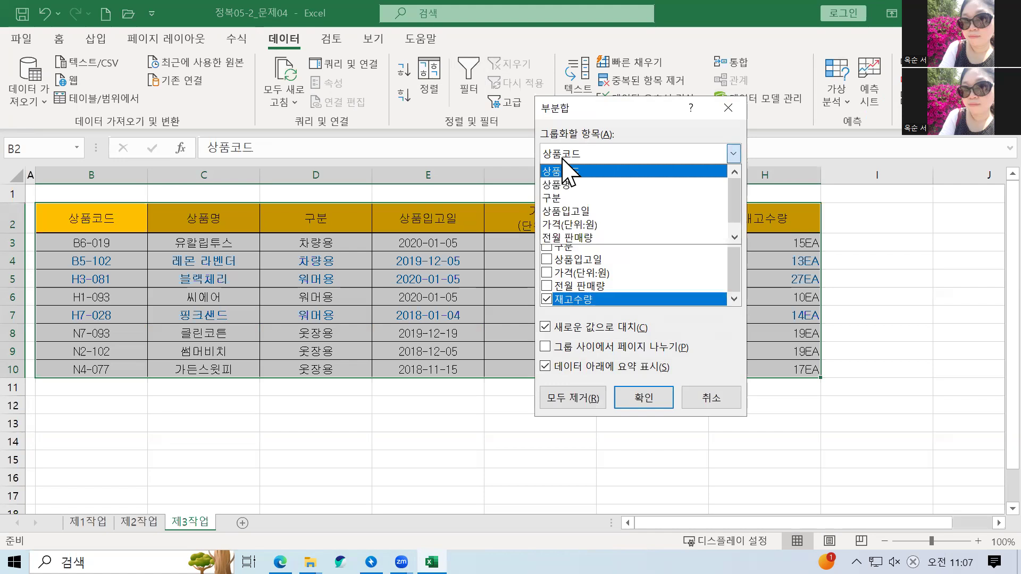
{"action": "left_click", "coordinate": [570, 199]}
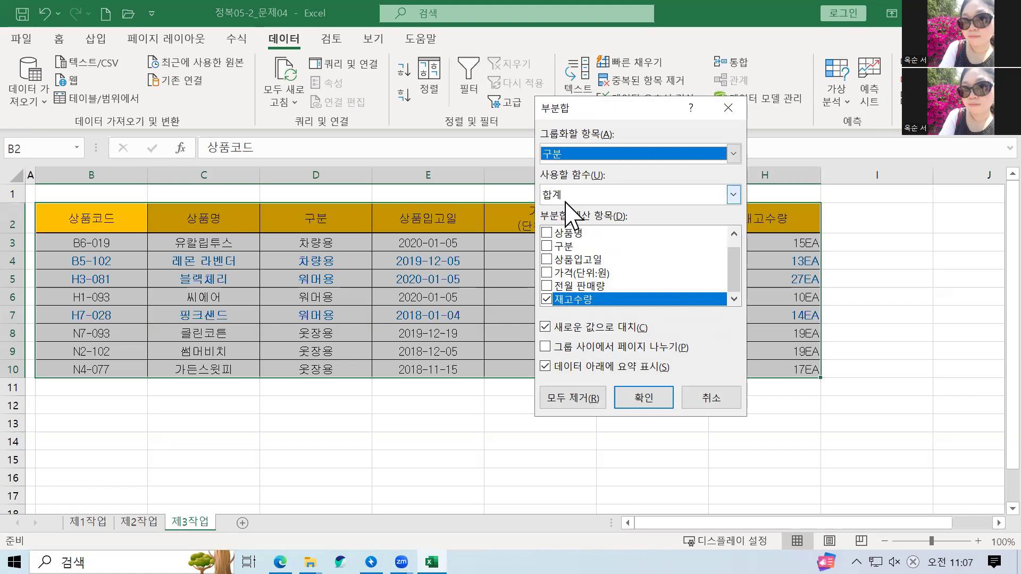
{"action": "left_click", "coordinate": [565, 202]}
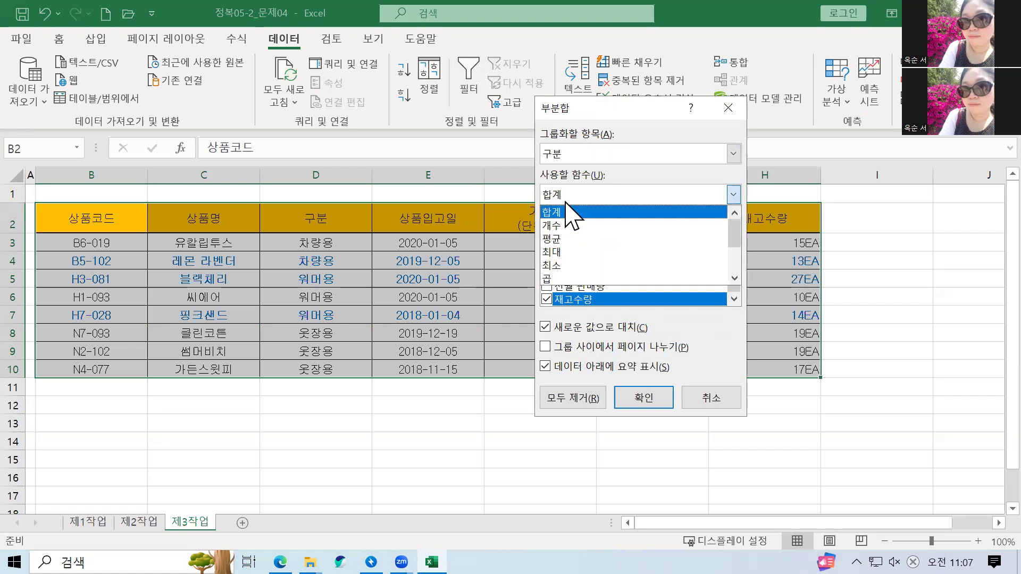
{"action": "left_click", "coordinate": [568, 222]}
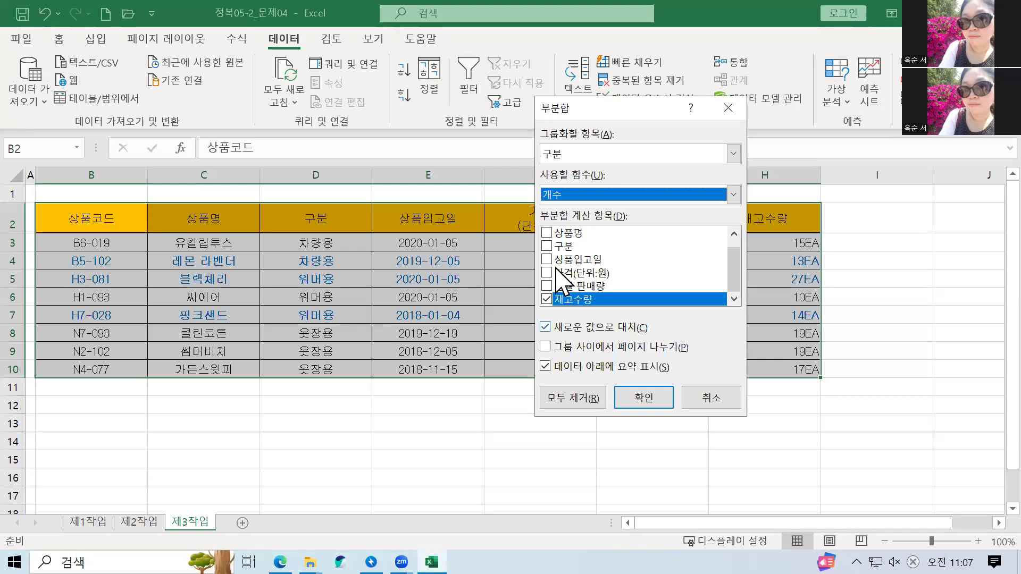
Count 상품명 instead of 재고수량, turn off replacing existing subtotals (새로운 값으로 대치), and apply the subtotal.
{"action": "left_click", "coordinate": [551, 234]}
{"action": "left_click", "coordinate": [549, 300]}
{"action": "scroll", "coordinate": [571, 261], "scroll_direction": "up", "scroll_amount": 1}
{"action": "scroll", "coordinate": [571, 261], "scroll_direction": "down", "scroll_amount": 1}
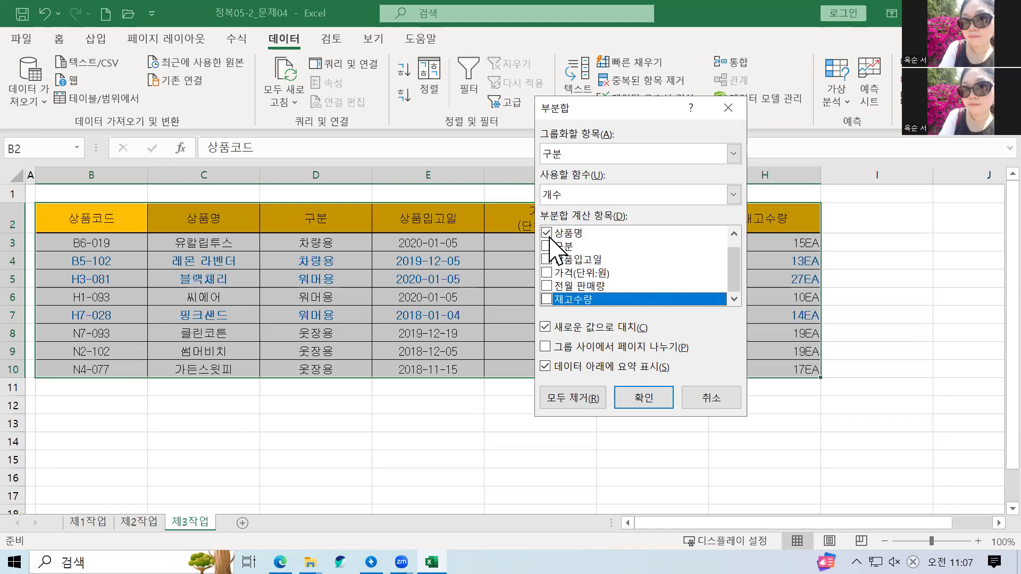
{"action": "left_click", "coordinate": [551, 334]}
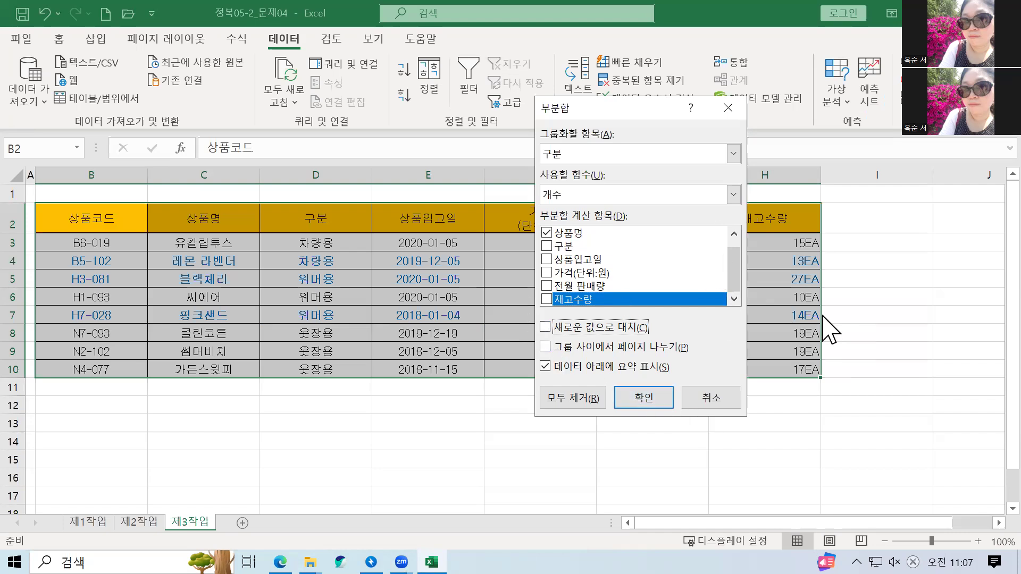
{"action": "left_click", "coordinate": [662, 400]}
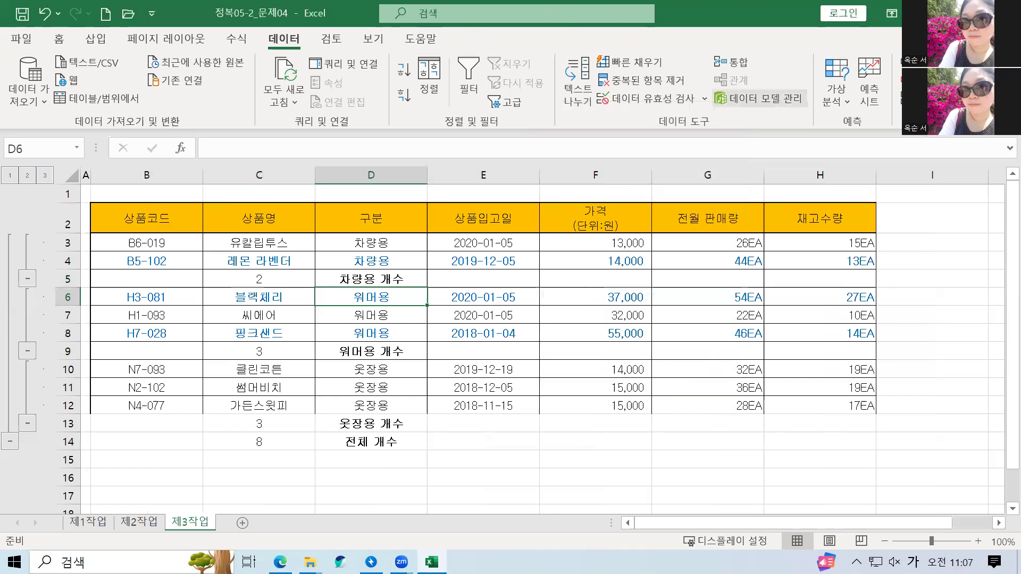
Start a second subtotal on the table, still grouped by 구분, using the maximum function (최대).
{"action": "left_click", "coordinate": [924, 99]}
{"action": "left_click", "coordinate": [642, 153]}
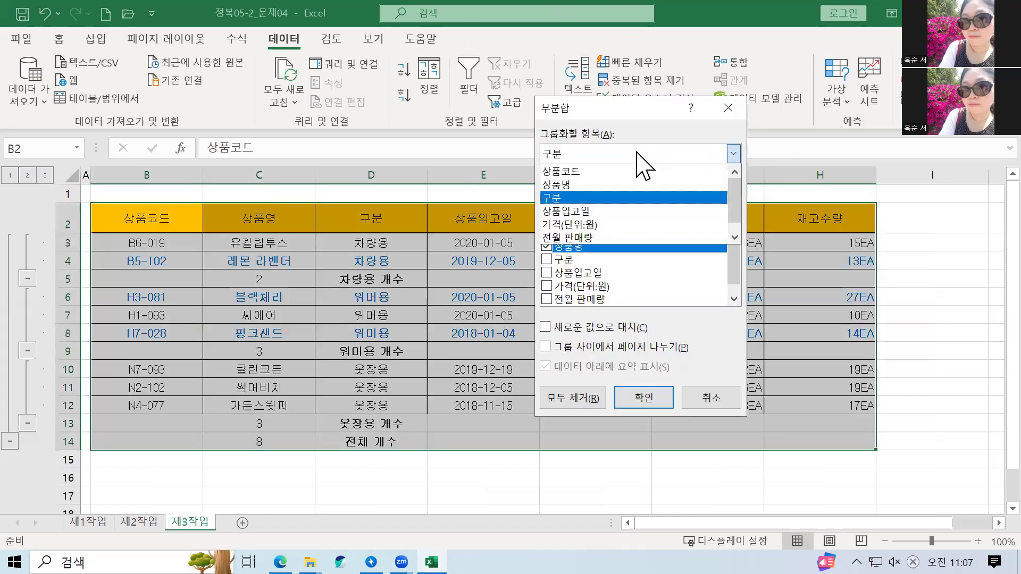
{"action": "left_click", "coordinate": [642, 154]}
{"action": "left_click", "coordinate": [616, 196]}
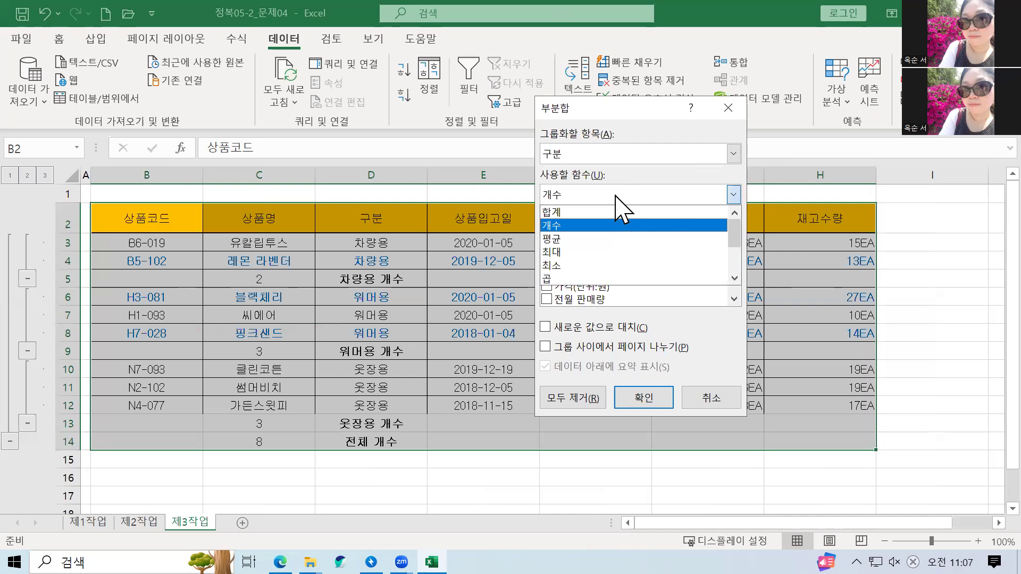
{"action": "left_click", "coordinate": [607, 253]}
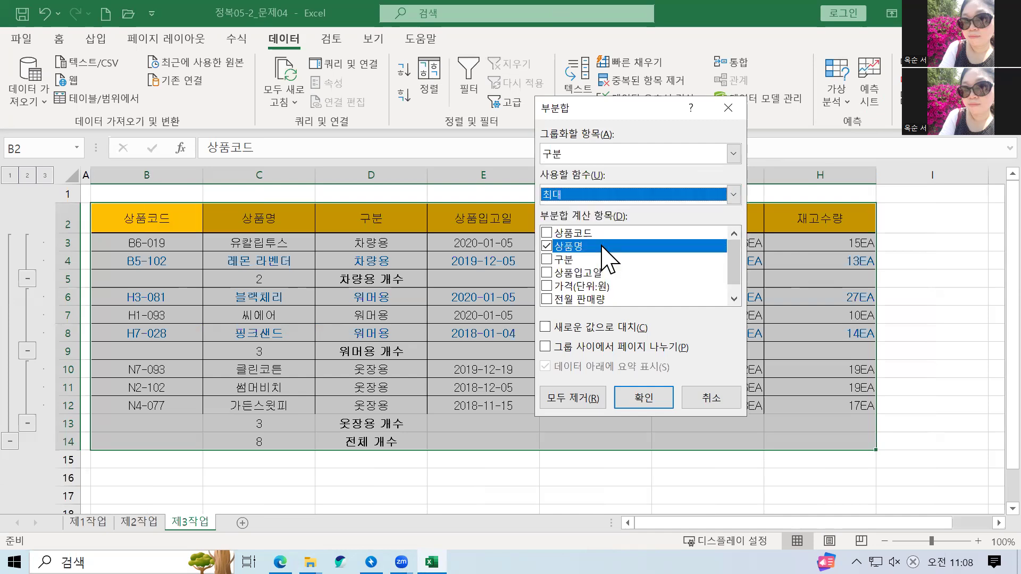
Calculate the maximum for 전월 판매량 instead of 상품명 and apply the second subtotal.
{"action": "left_click", "coordinate": [547, 247]}
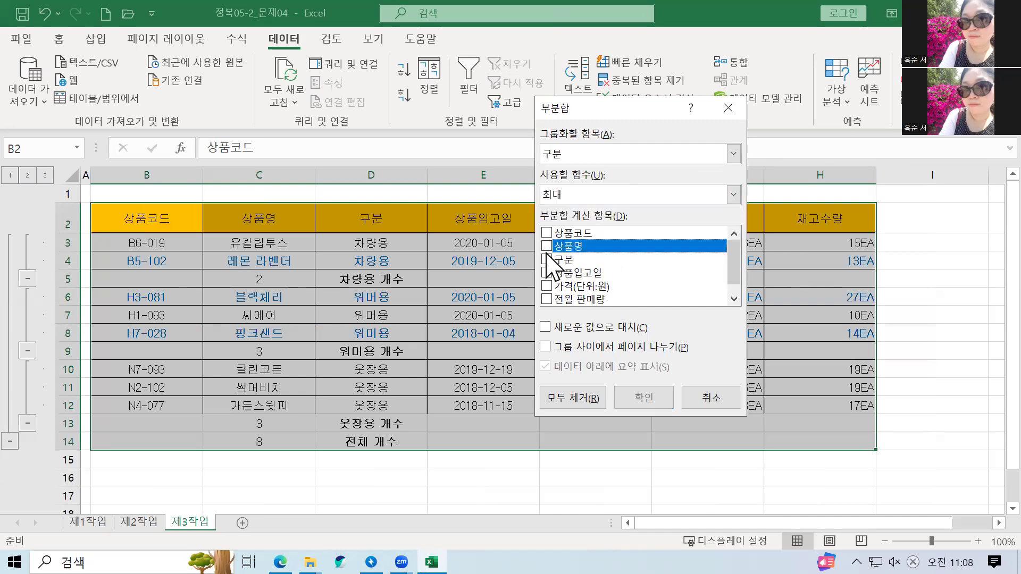
{"action": "left_click", "coordinate": [547, 300]}
{"action": "scroll", "coordinate": [556, 289], "scroll_direction": "down", "scroll_amount": 1}
{"action": "scroll", "coordinate": [559, 285], "scroll_direction": "up", "scroll_amount": 1}
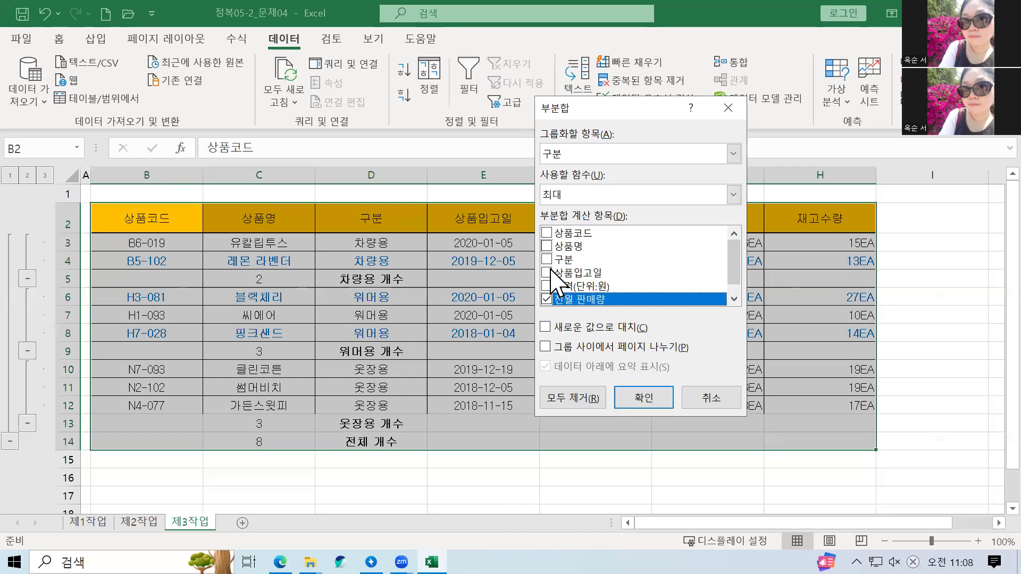
{"action": "left_click", "coordinate": [644, 399]}
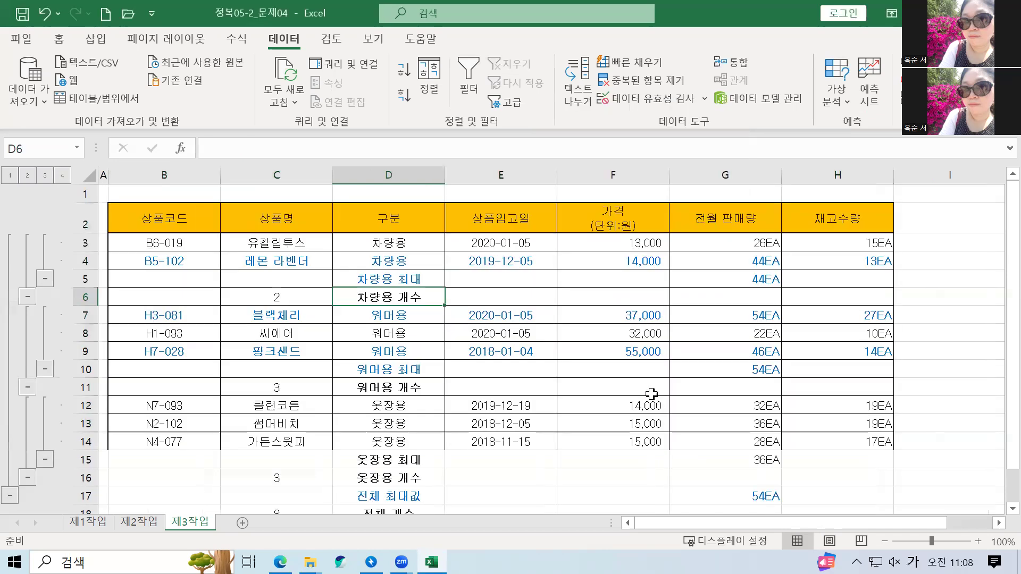
{"action": "scroll", "coordinate": [462, 387], "scroll_direction": "down", "scroll_amount": 1}
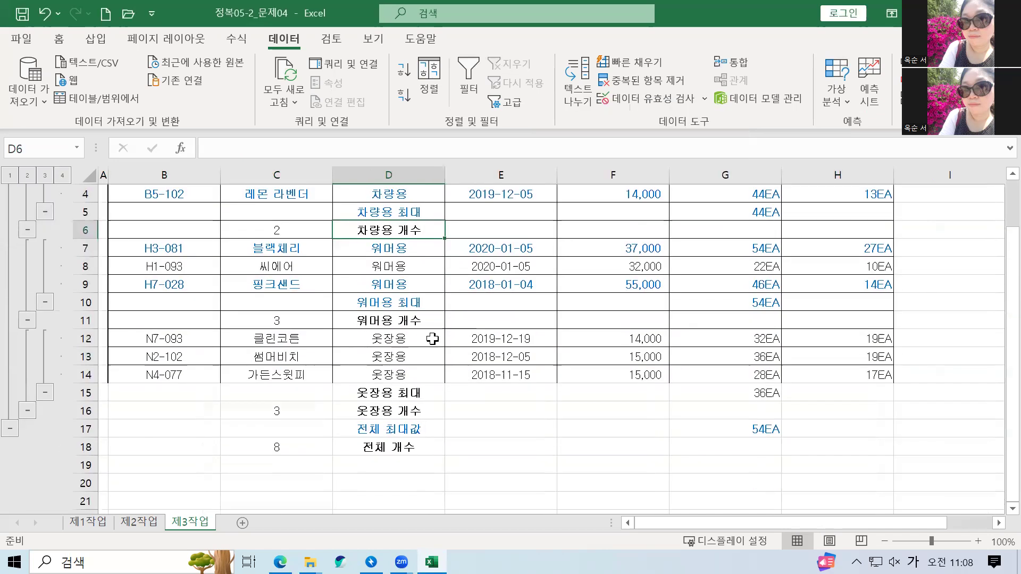
{"action": "scroll", "coordinate": [401, 335], "scroll_direction": "up", "scroll_amount": 1}
Clear the grouping outline from the subtotalled product table.
{"action": "left_click", "coordinate": [920, 81]}
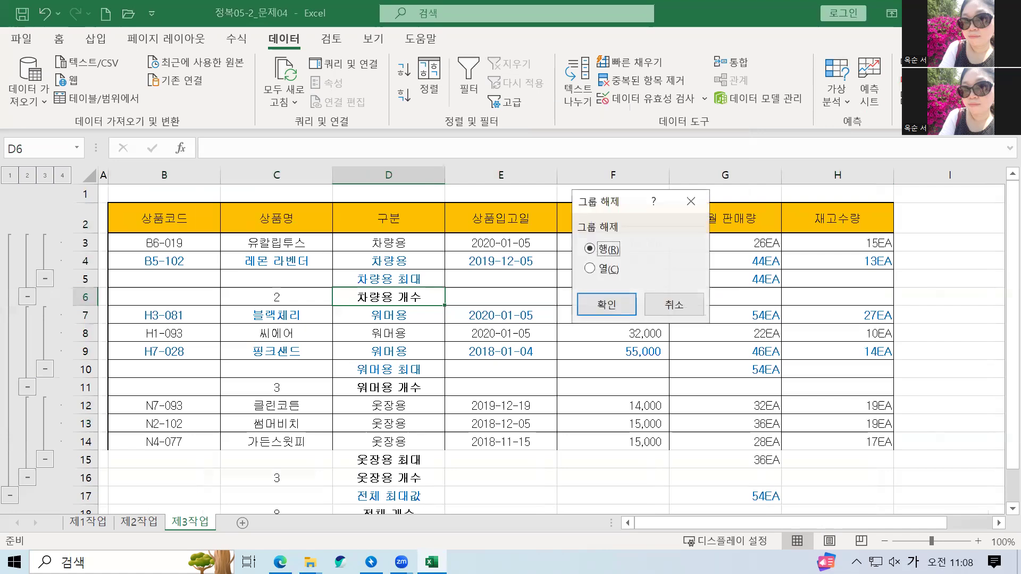
{"action": "left_click", "coordinate": [690, 202]}
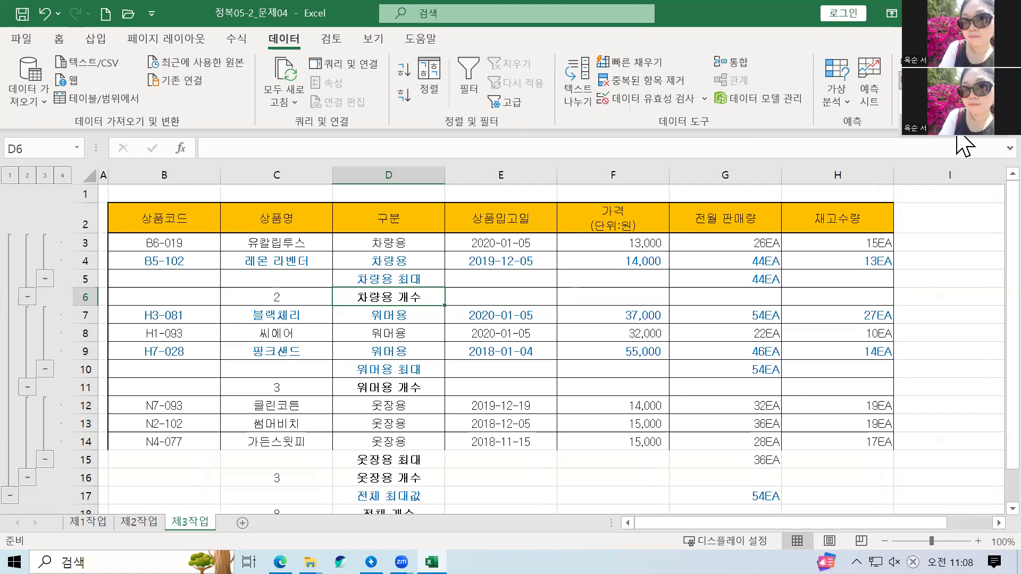
{"action": "left_click", "coordinate": [932, 142]}
{"action": "left_click", "coordinate": [458, 346]}
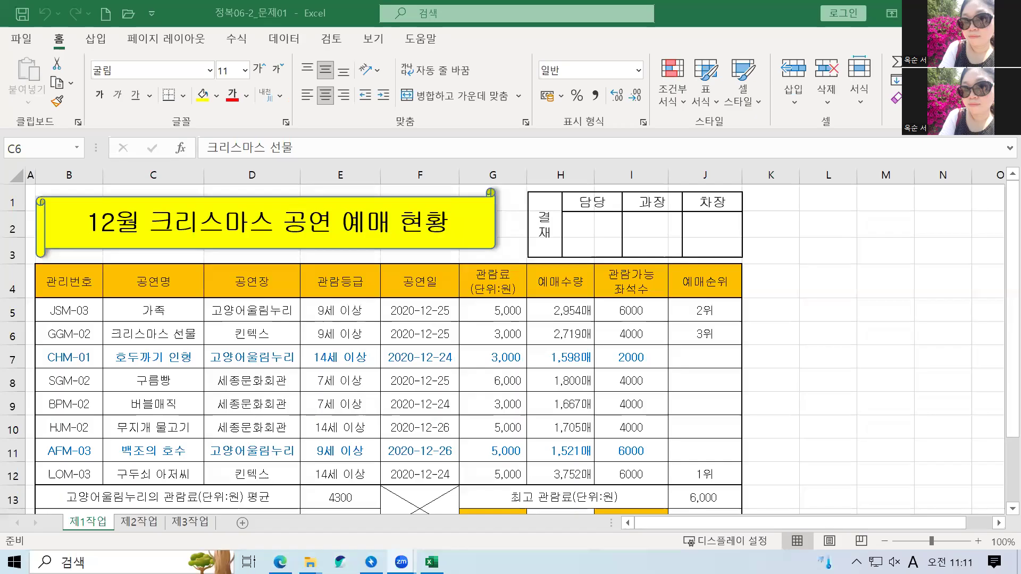
Start a pivot table from the range B4:H12 on sheet 제1작업 in workbook 정복06-2_문제01.
{"action": "left_click", "coordinate": [61, 281]}
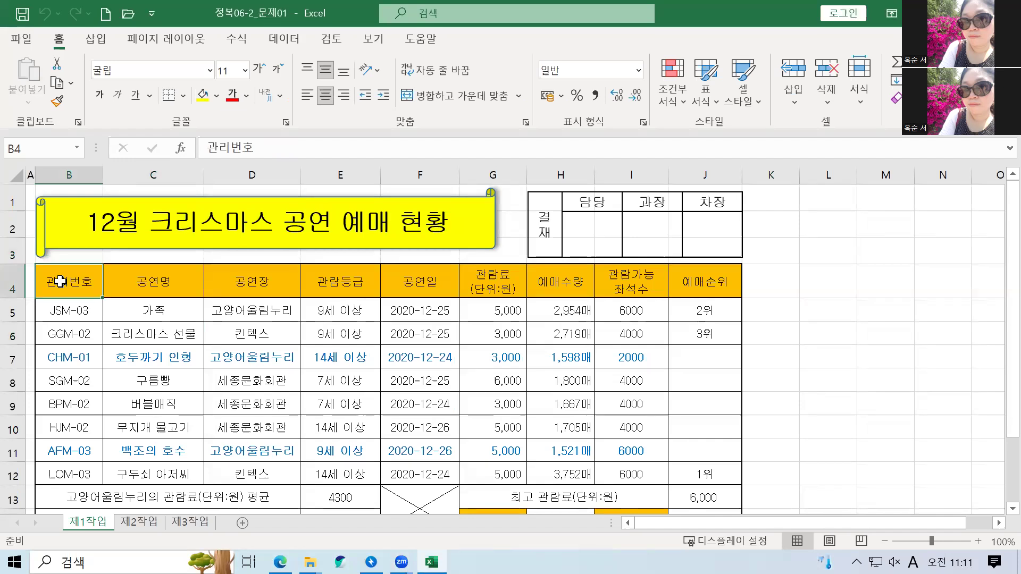
{"action": "mouse_move", "coordinate": [65, 284]}
{"action": "left_mouse_down"}
{"action": "mouse_move", "coordinate": [266, 335]}
{"action": "mouse_move", "coordinate": [484, 351]}
{"action": "mouse_move", "coordinate": [562, 470]}
{"action": "left_mouse_up"}
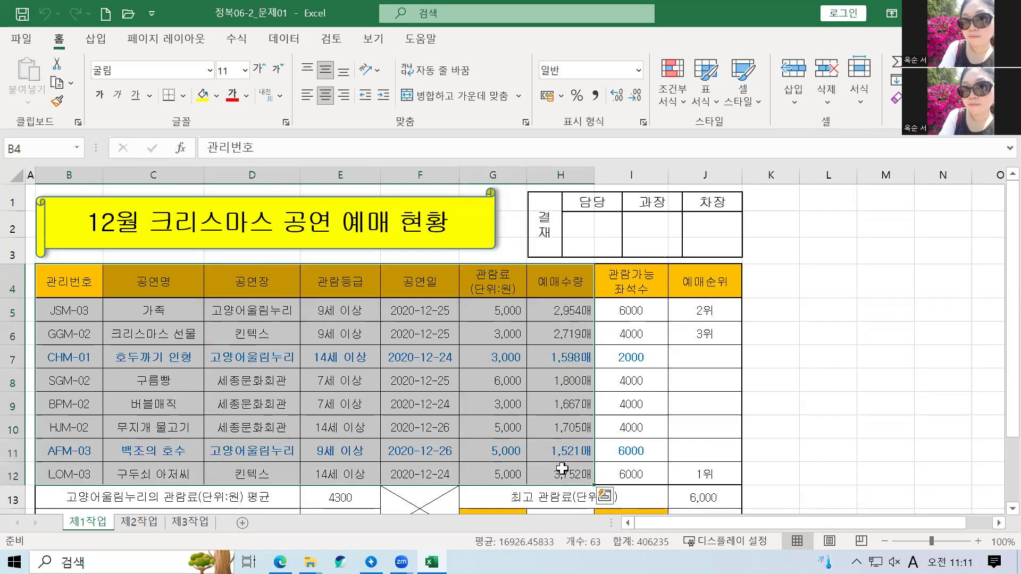
{"action": "left_click", "coordinate": [96, 43]}
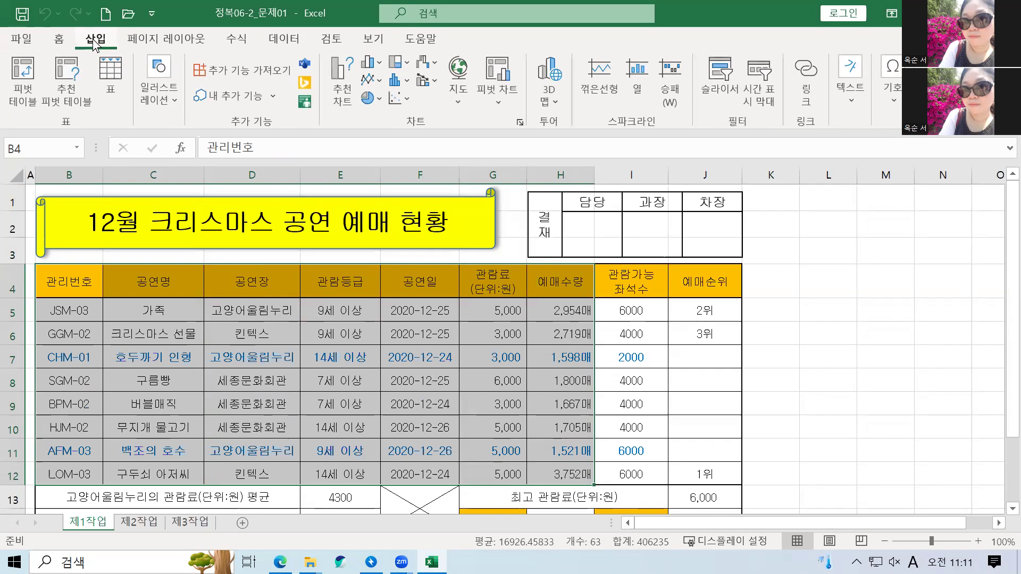
{"action": "left_click", "coordinate": [20, 74]}
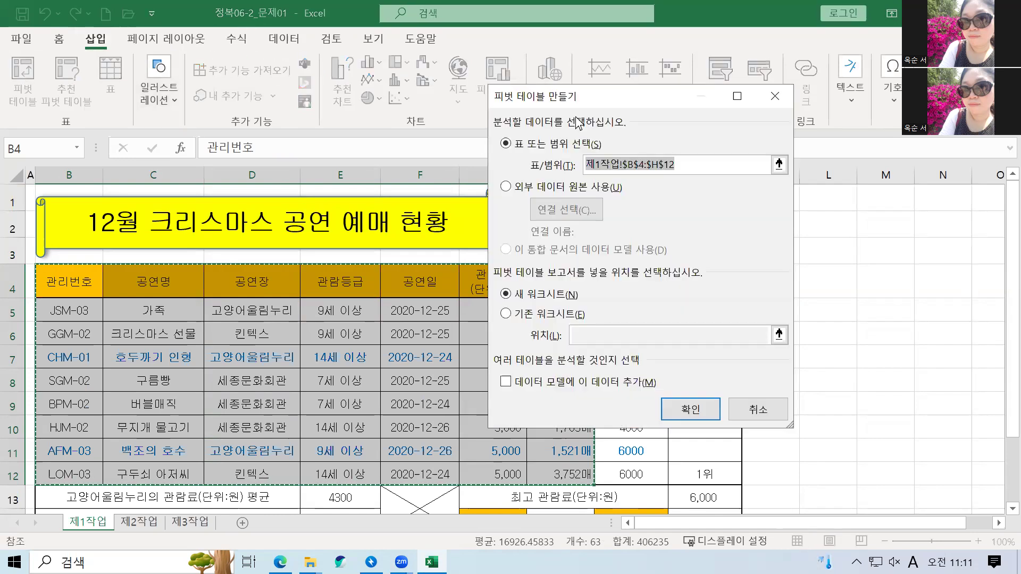
{"action": "left_click_drag", "start_coordinate": [716, 106], "coordinate": [857, 103]}
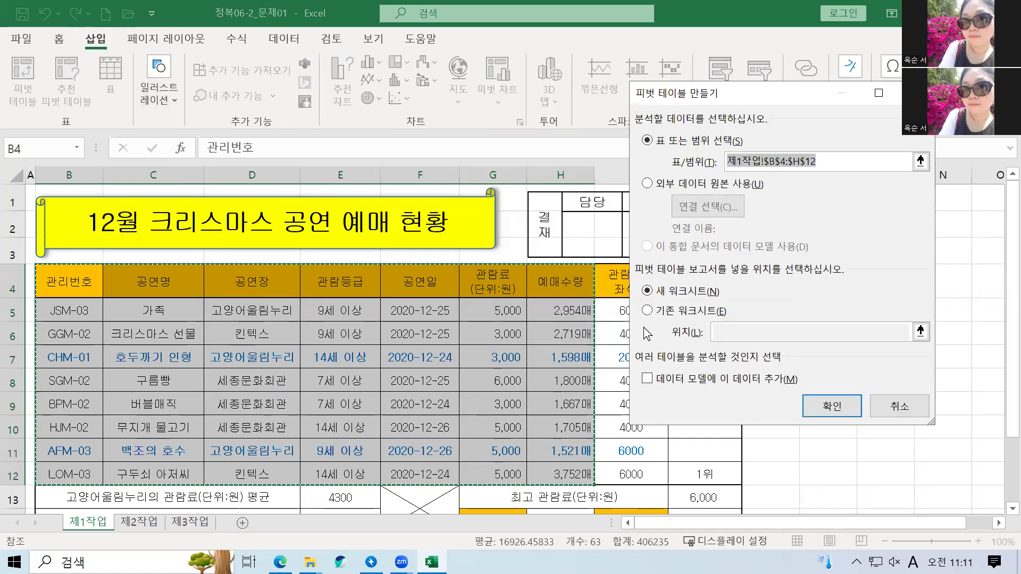
Place the pivot table on the existing worksheet 제3작업 at cell B2 and create it.
{"action": "left_click", "coordinate": [654, 313]}
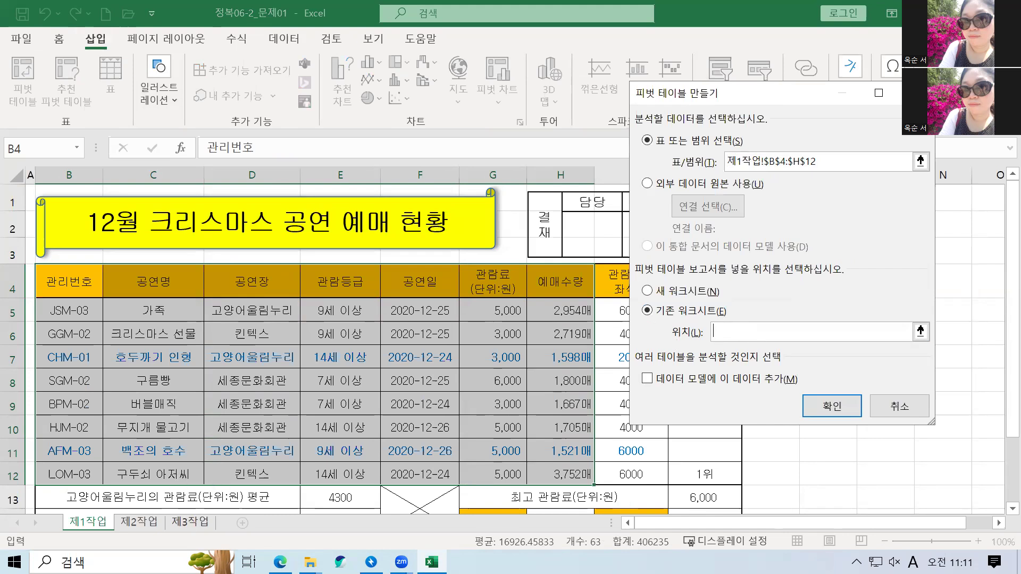
{"action": "left_click", "coordinate": [190, 523]}
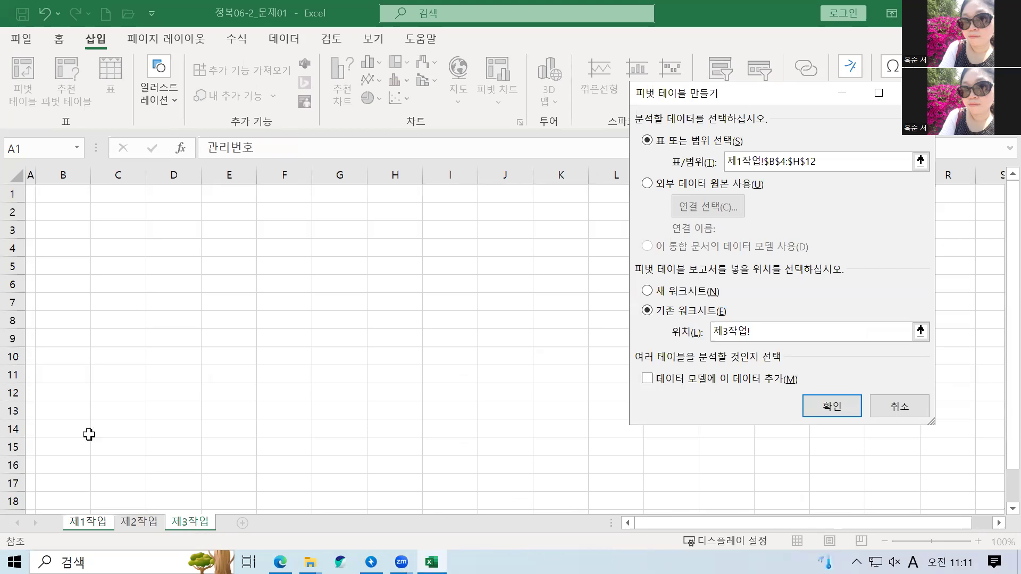
{"action": "left_click", "coordinate": [71, 205]}
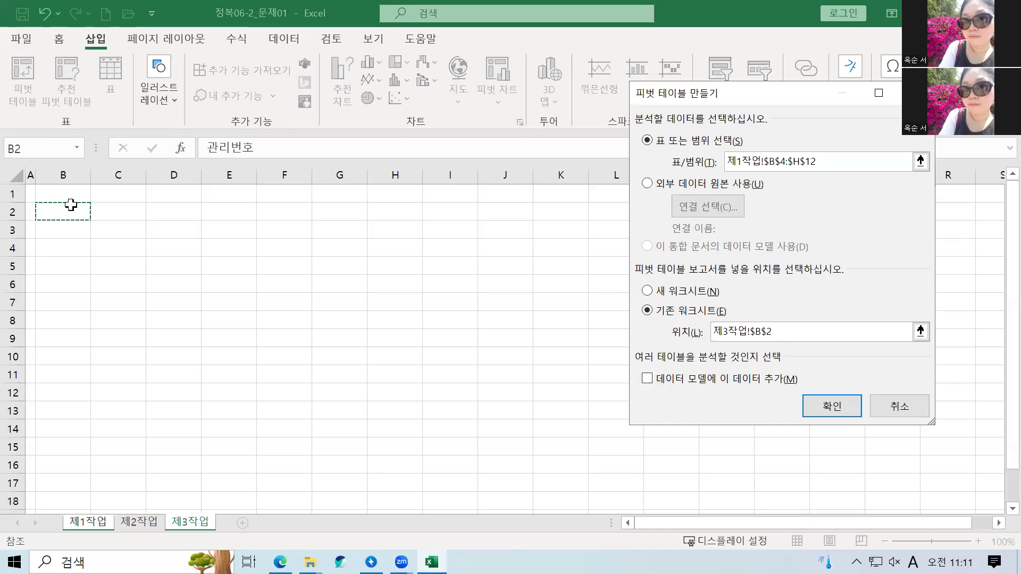
{"action": "left_click", "coordinate": [829, 413]}
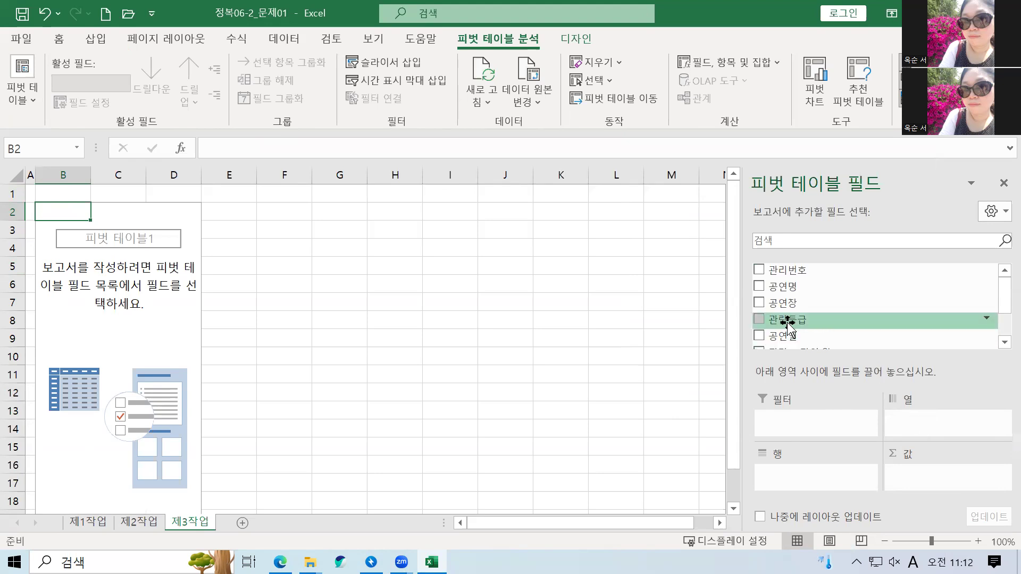
Use 공연장 as the pivot table's column field and 예매수량 as its row field.
{"action": "left_click_drag", "start_coordinate": [850, 303], "coordinate": [927, 433]}
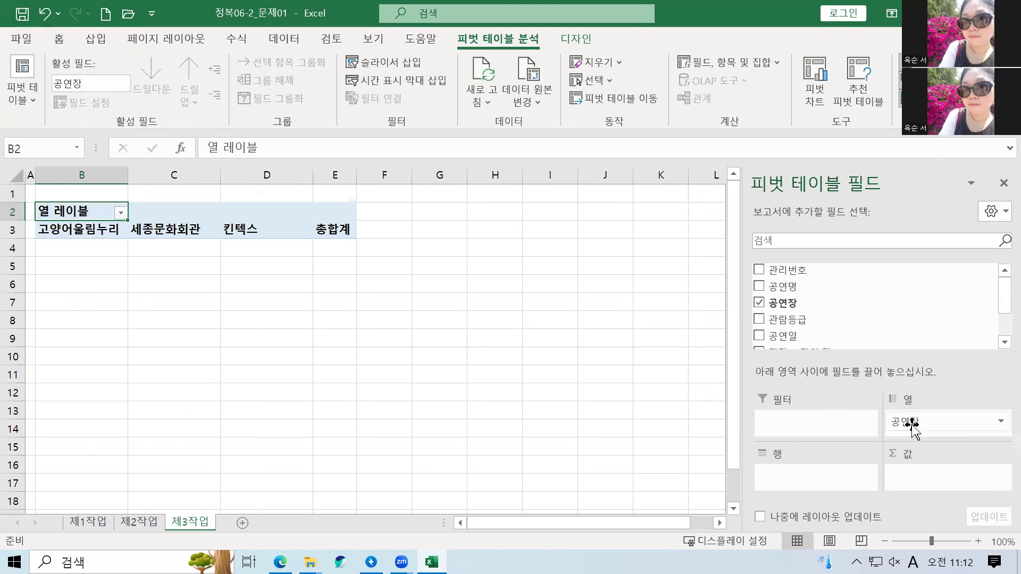
{"action": "scroll", "coordinate": [794, 337], "scroll_direction": "down", "scroll_amount": 1}
{"action": "left_click_drag", "start_coordinate": [796, 319], "coordinate": [804, 481]}
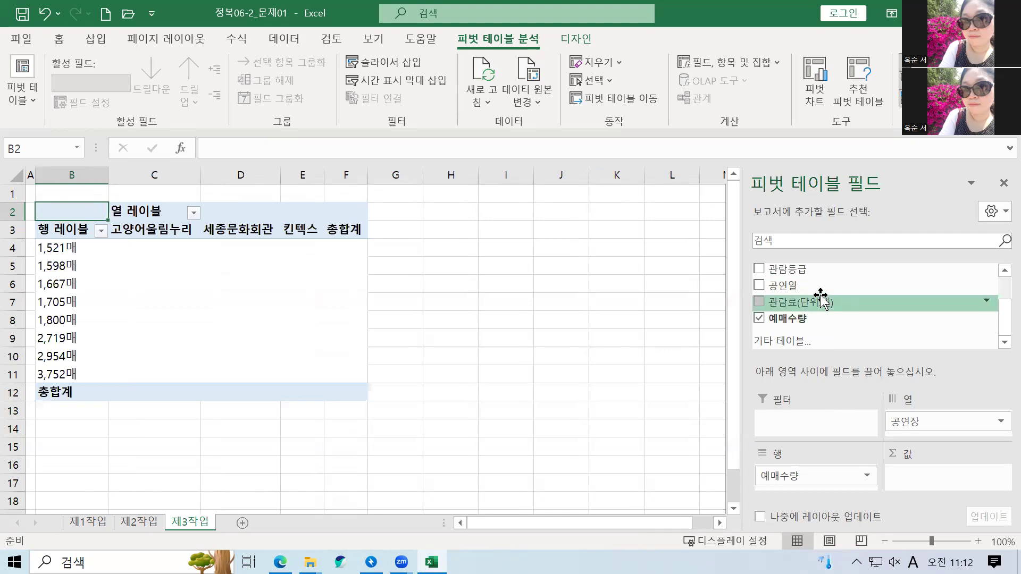
Add 공연명 and 관람료(단위:원) to the pivot table as value fields.
{"action": "scroll", "coordinate": [821, 295], "scroll_direction": "up", "scroll_amount": 1}
{"action": "left_click_drag", "start_coordinate": [820, 295], "coordinate": [927, 482]}
{"action": "scroll", "coordinate": [846, 312], "scroll_direction": "down", "scroll_amount": 1}
{"action": "left_click_drag", "start_coordinate": [846, 312], "coordinate": [911, 480]}
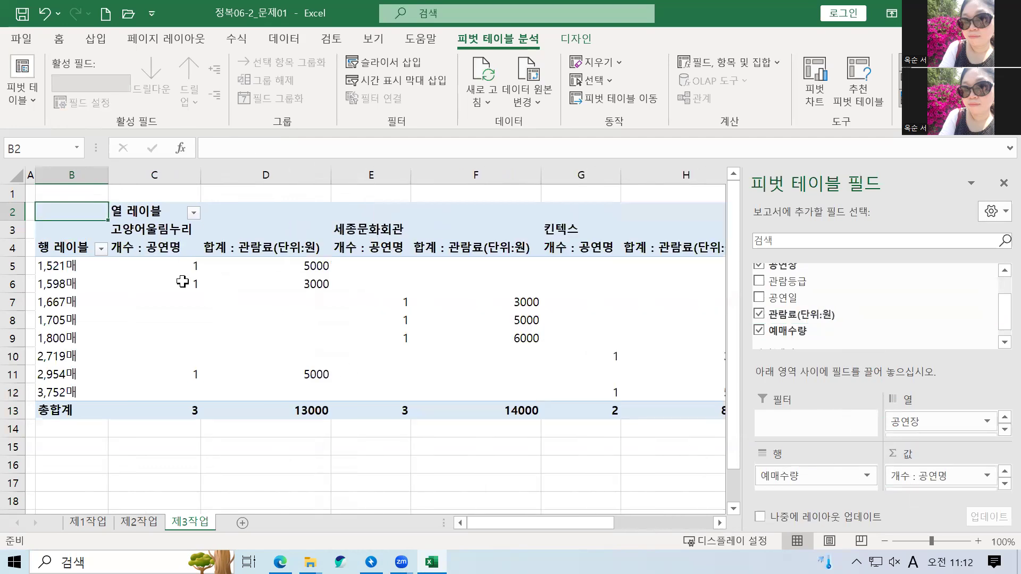
Rename the pivot table's column label heading in C2 to 공연장.
{"action": "left_click", "coordinate": [184, 304]}
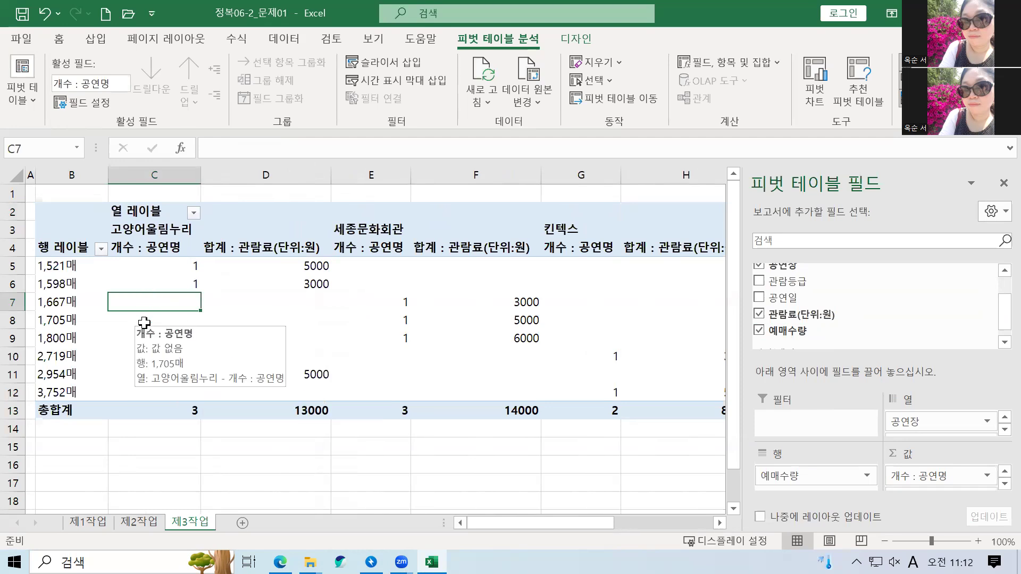
{"action": "left_click", "coordinate": [141, 211]}
{"action": "left_click", "coordinate": [80, 246]}
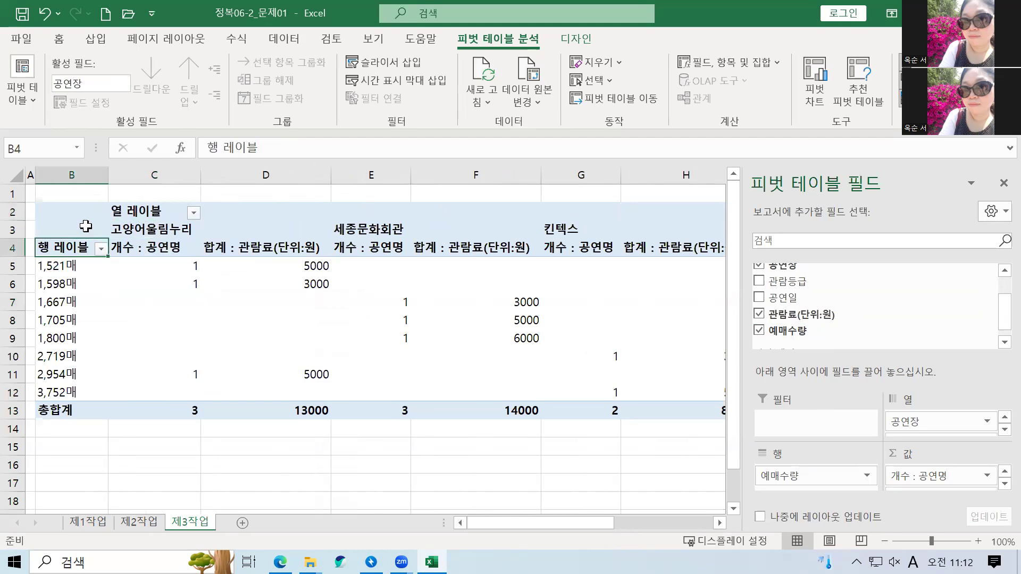
{"action": "left_click", "coordinate": [128, 211]}
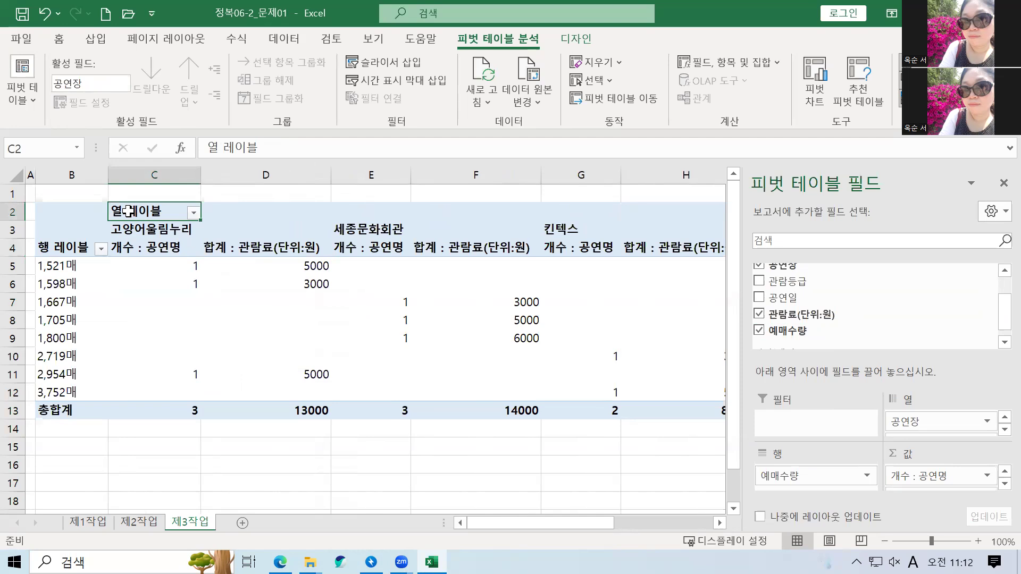
{"action": "type", "text": "r"}
{"action": "key", "text": "Hangul"}
{"action": "type", "text": "공연장"}
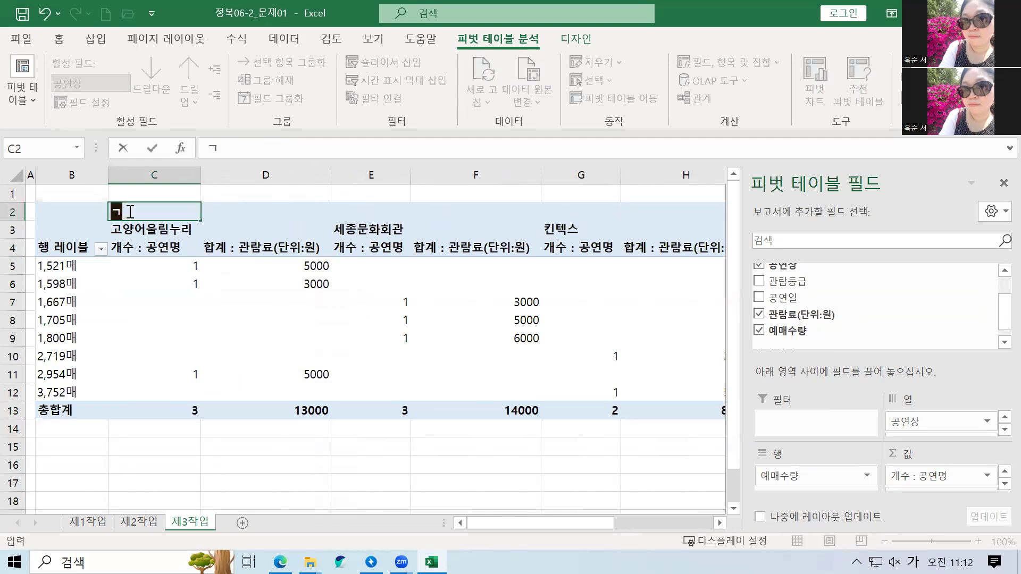
{"action": "left_click", "coordinate": [155, 270]}
{"action": "left_click", "coordinate": [155, 210]}
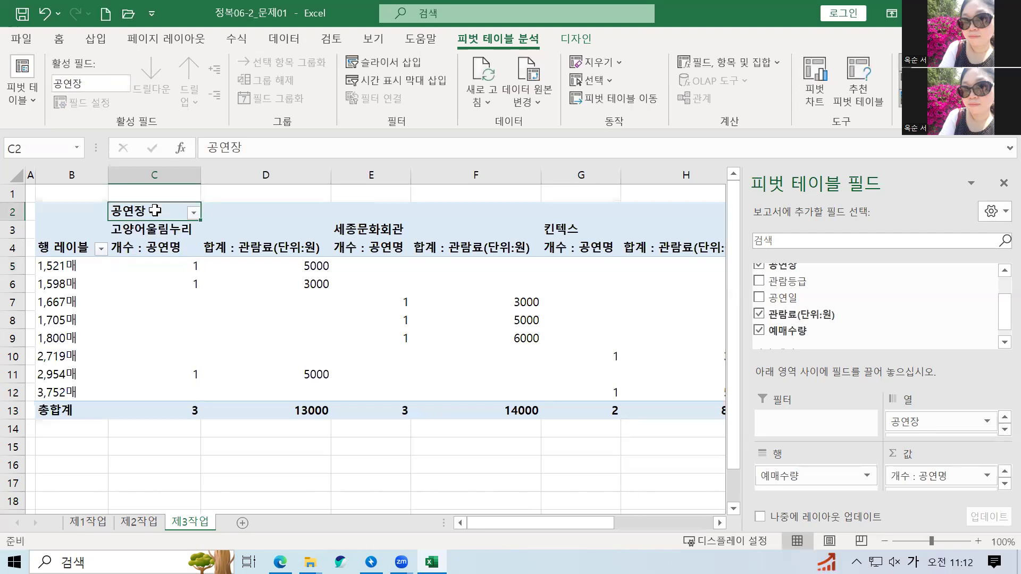
Rename the pivot table's row label heading in B4 to 예매수량.
{"action": "left_click", "coordinate": [71, 252]}
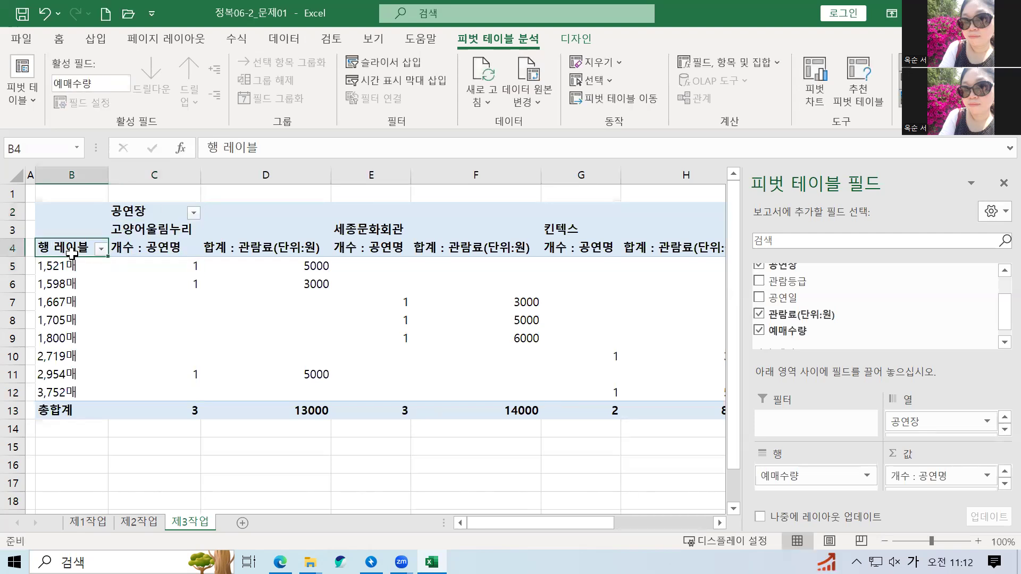
{"action": "type", "text": "예맷"}
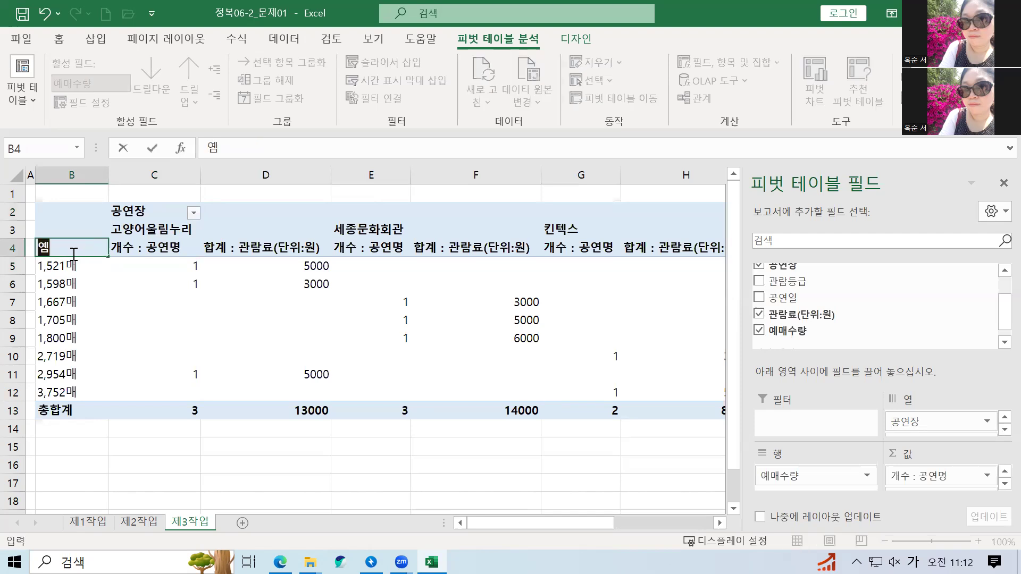
{"action": "type", "text": "수량"}
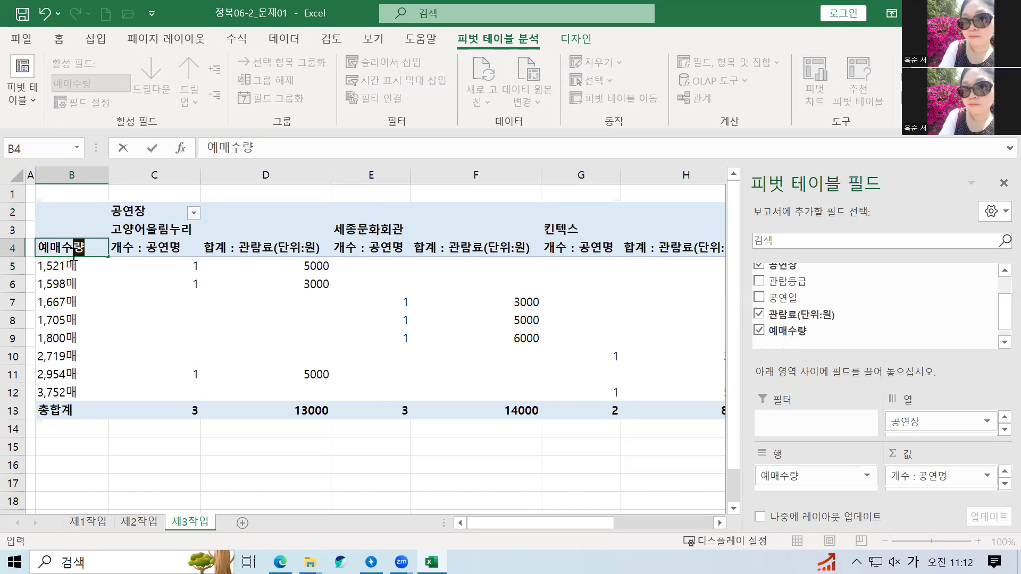
{"action": "left_click", "coordinate": [124, 299]}
{"action": "left_click", "coordinate": [141, 272]}
{"action": "left_click", "coordinate": [151, 249]}
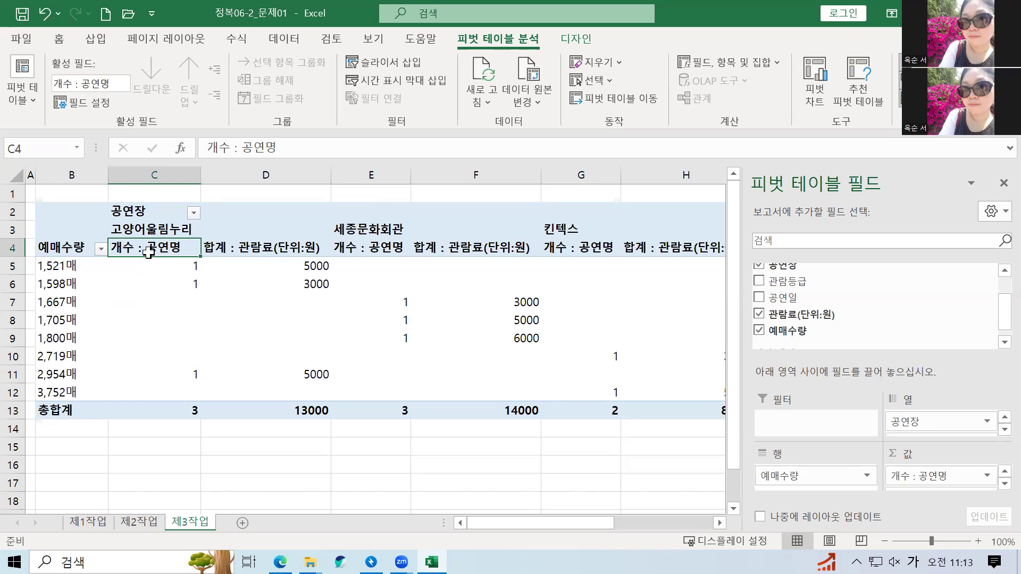
{"action": "left_click", "coordinate": [148, 317]}
{"action": "left_click", "coordinate": [143, 372]}
{"action": "left_click", "coordinate": [152, 272]}
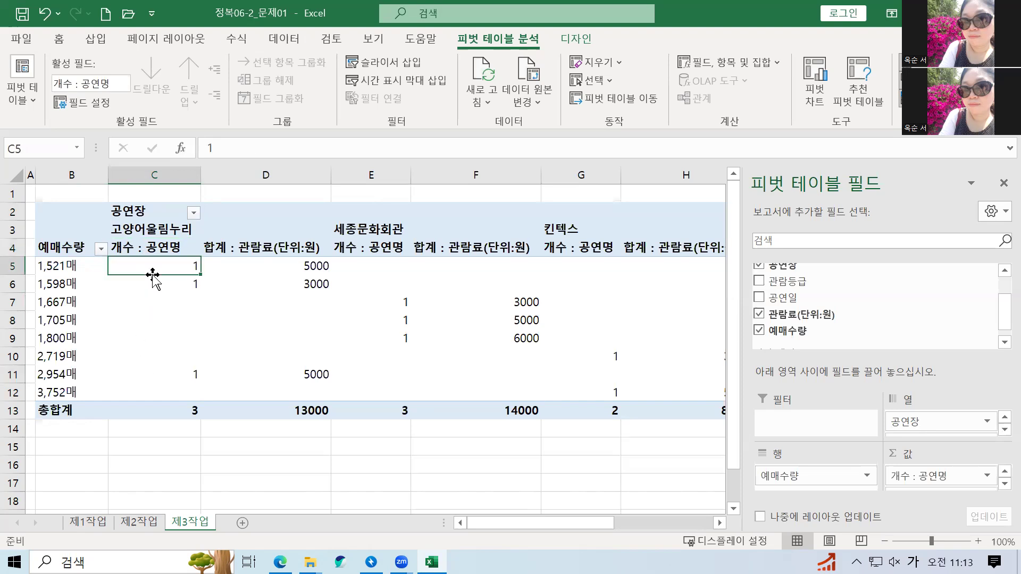
{"action": "left_click", "coordinate": [138, 306]}
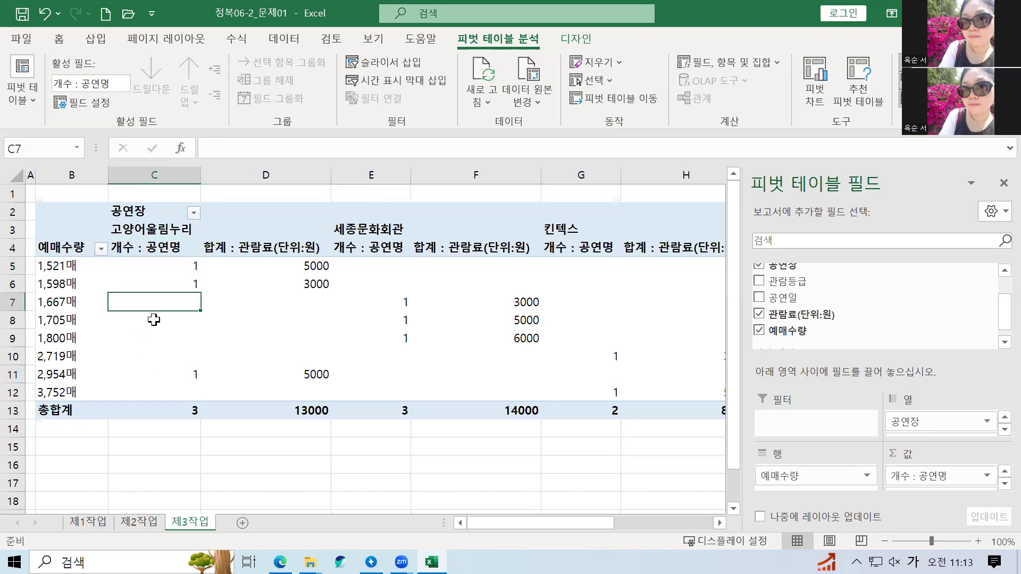
{"action": "mouse_move", "coordinate": [154, 322]}
{"action": "left_click", "coordinate": [166, 249]}
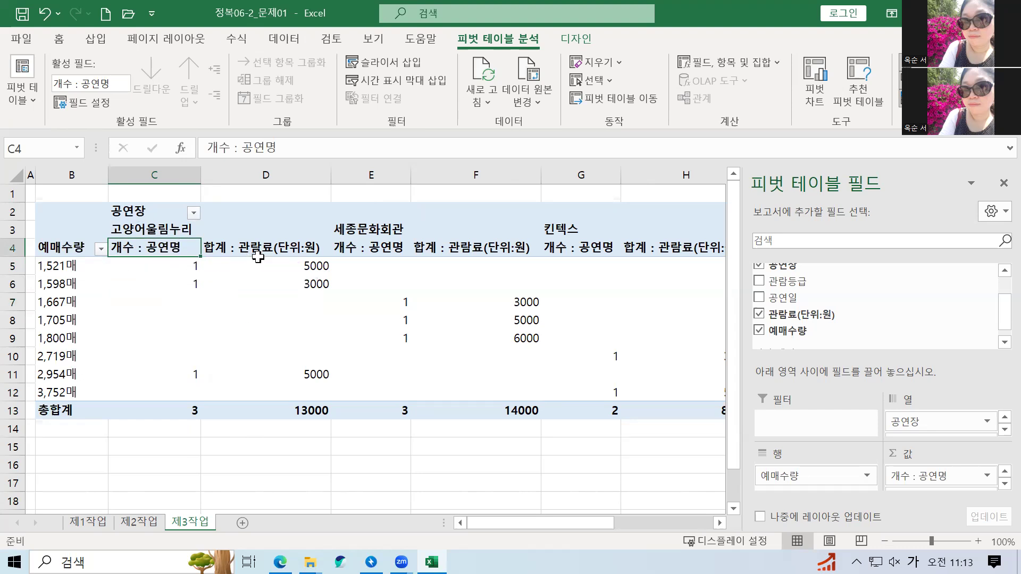
Change the summary function of the pivot table's 관람료(단위:원) value field to 최대.
{"action": "left_click", "coordinate": [259, 251]}
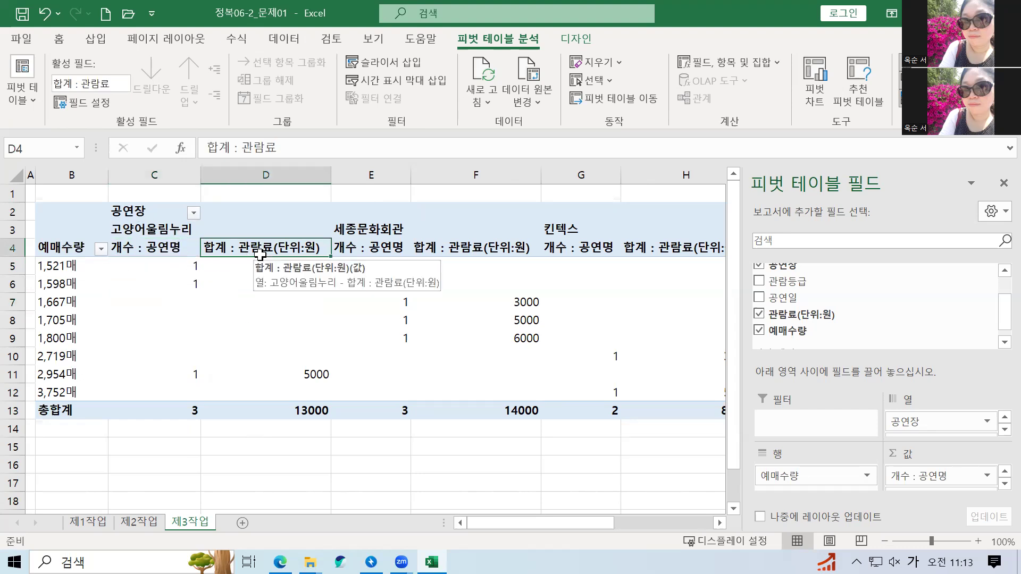
{"action": "right_click", "coordinate": [283, 250]}
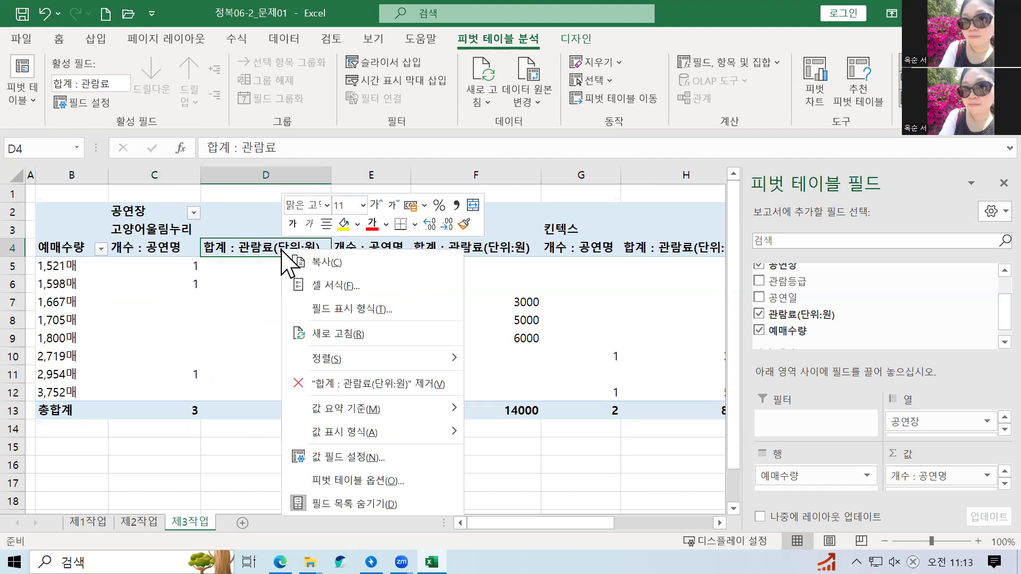
{"action": "left_click", "coordinate": [325, 458]}
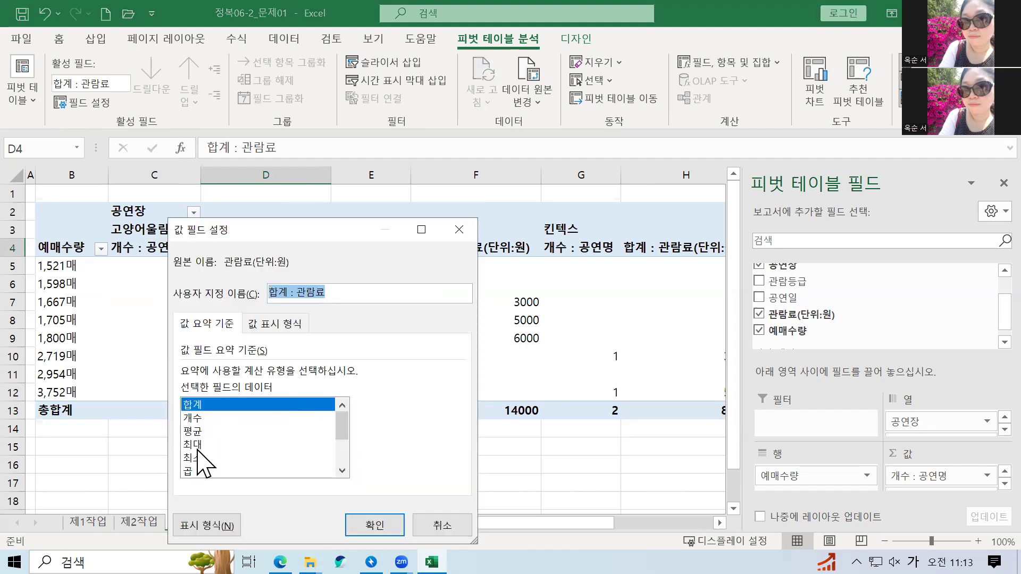
{"action": "left_click", "coordinate": [197, 447]}
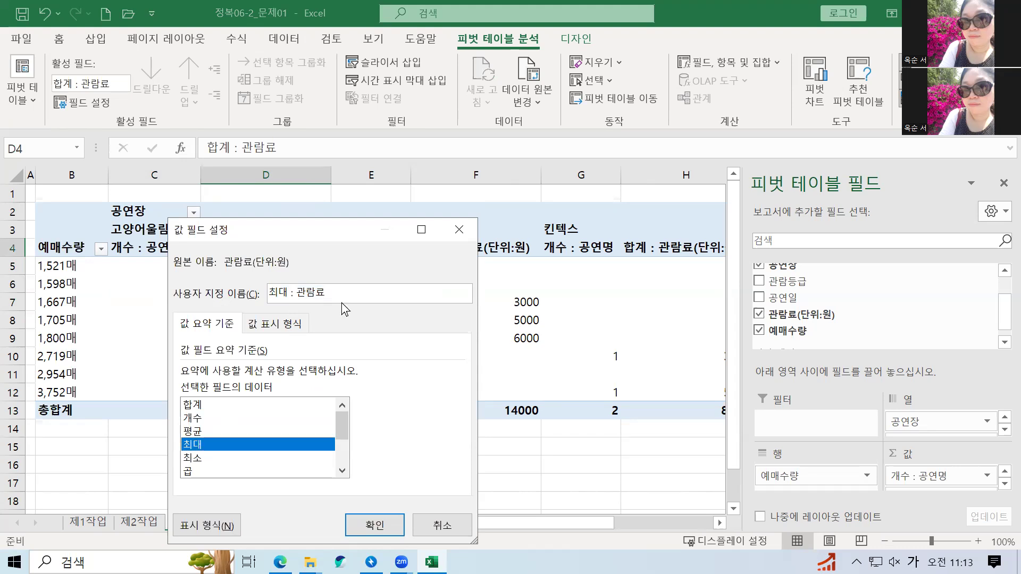
Set the value field's custom name to 최대값 : 관람료(단위:원) and apply the field settings.
{"action": "type", "text": "(단위"}
{"action": "type", "text": ":원"}
{"action": "type", "text": "ㄴ"}
{"action": "type", "text": ")"}
{"action": "left_click", "coordinate": [288, 296]}
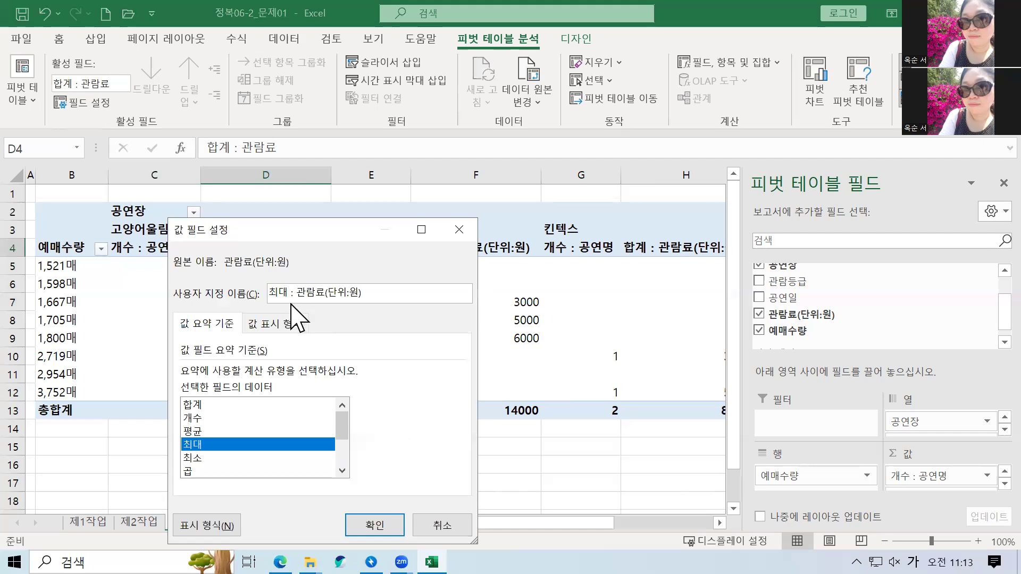
{"action": "type", "text": "값"}
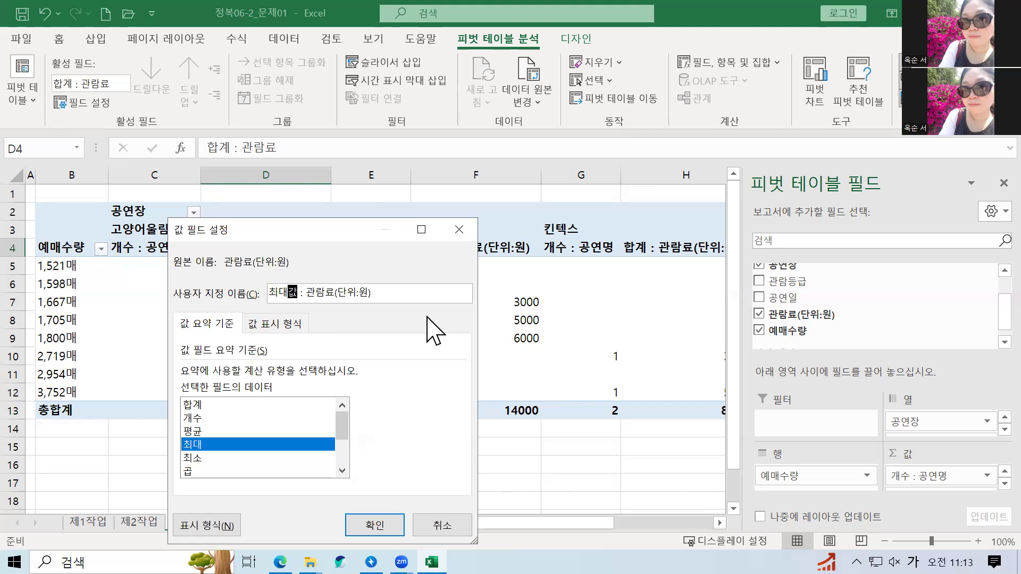
{"action": "left_click", "coordinate": [383, 518]}
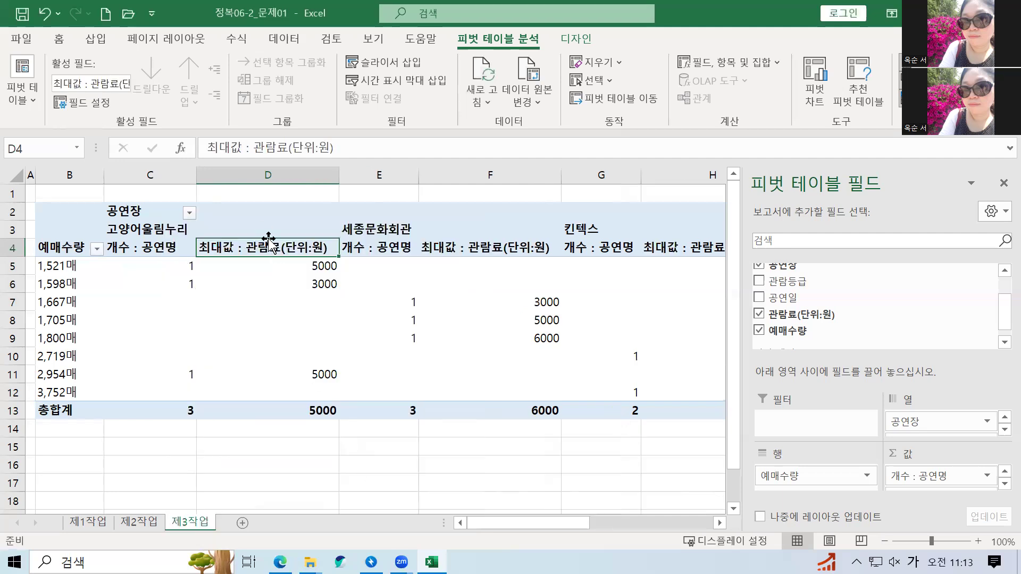
{"action": "left_click", "coordinate": [193, 269]}
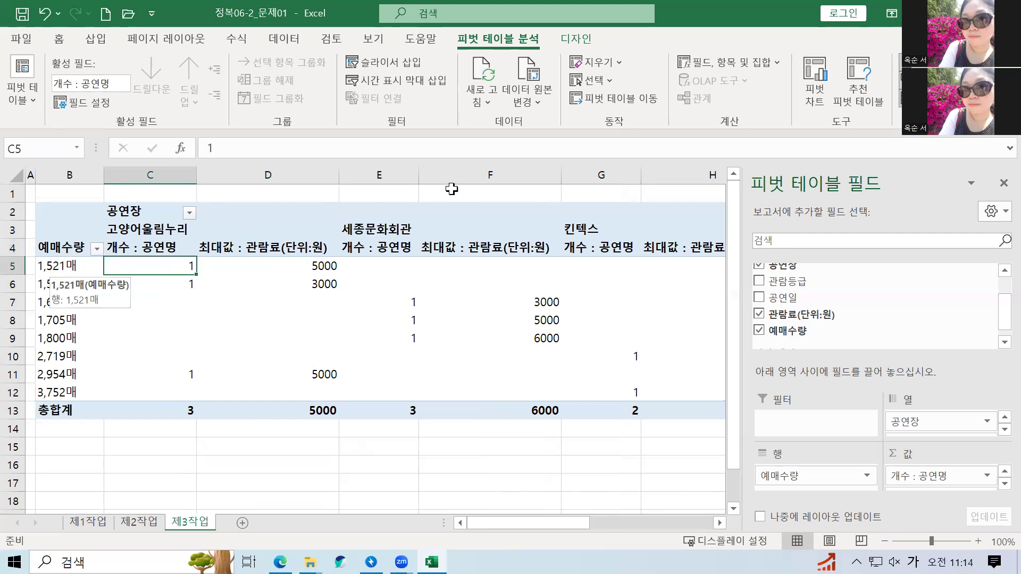
{"action": "left_click", "coordinate": [71, 263]}
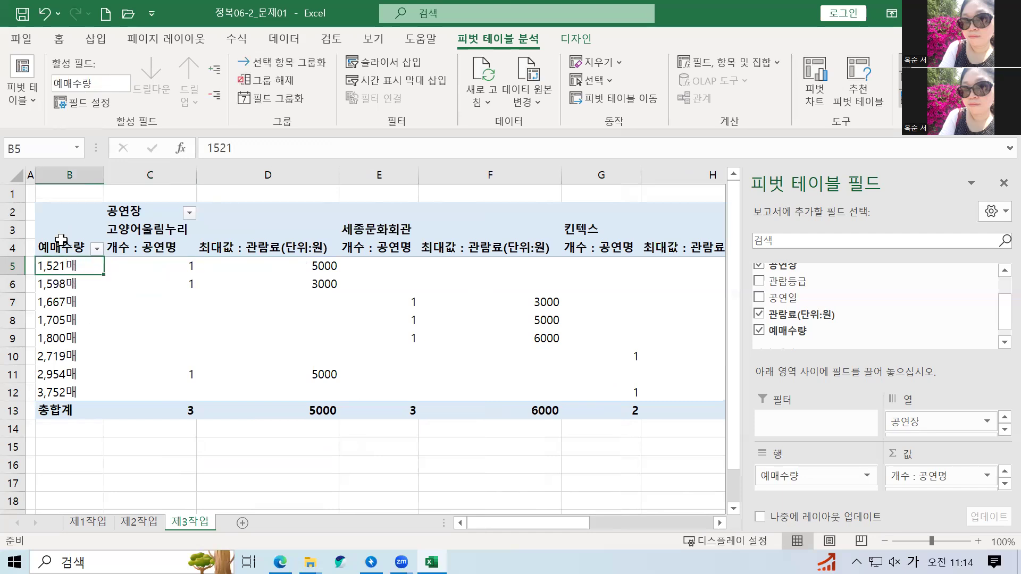
{"action": "left_click", "coordinate": [59, 245]}
Group the 예매수량 row labels starting at 1501 and ending at 4000 in intervals of 500.
{"action": "left_click", "coordinate": [55, 263]}
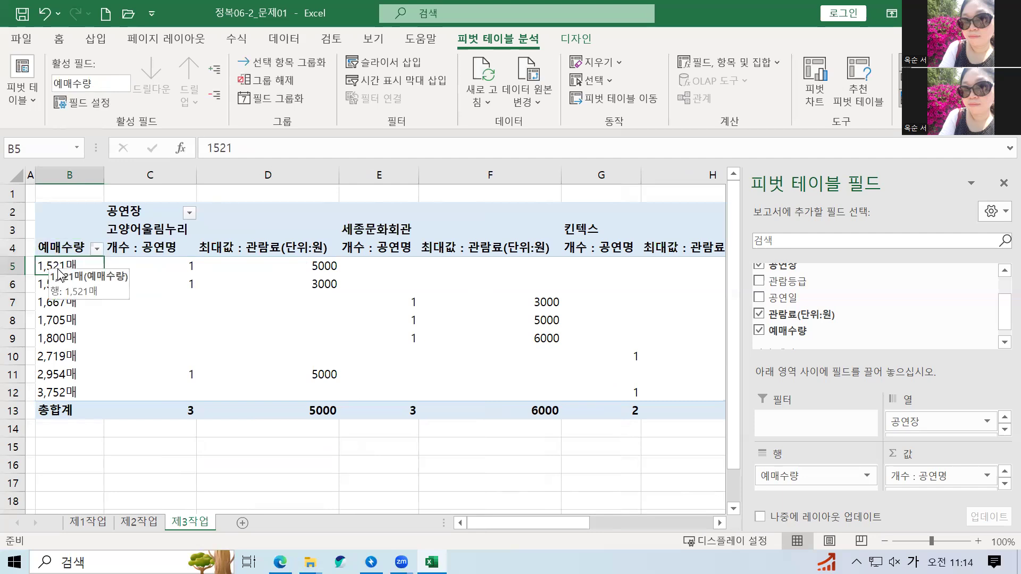
{"action": "right_click", "coordinate": [60, 264]}
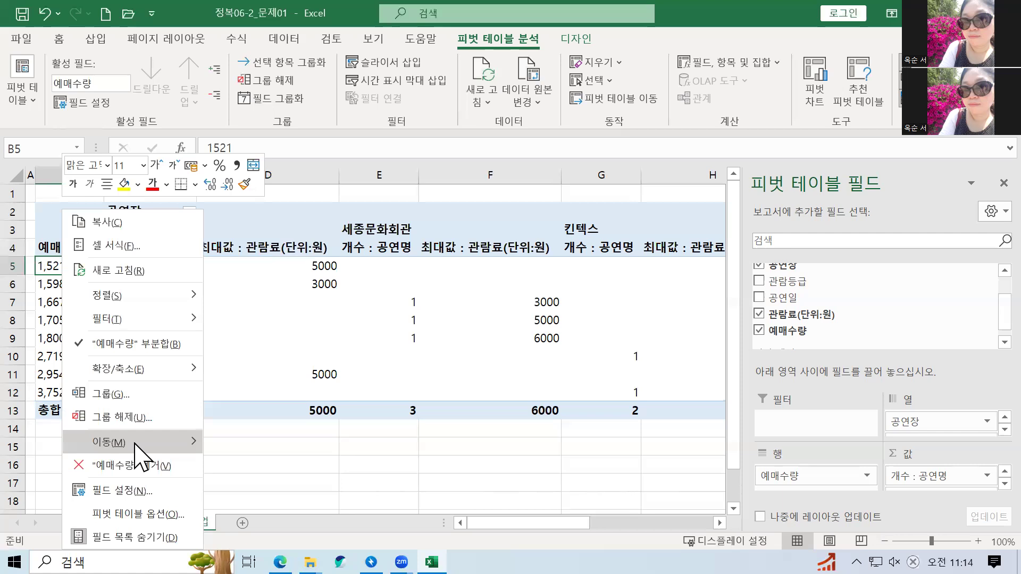
{"action": "left_click", "coordinate": [142, 393]}
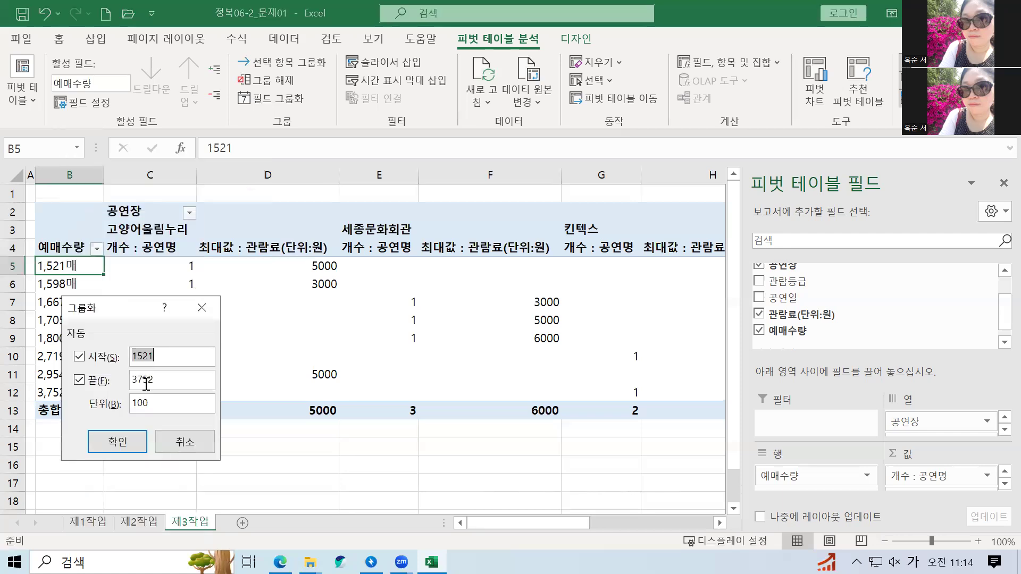
{"action": "left_click_drag", "start_coordinate": [123, 308], "coordinate": [263, 152]}
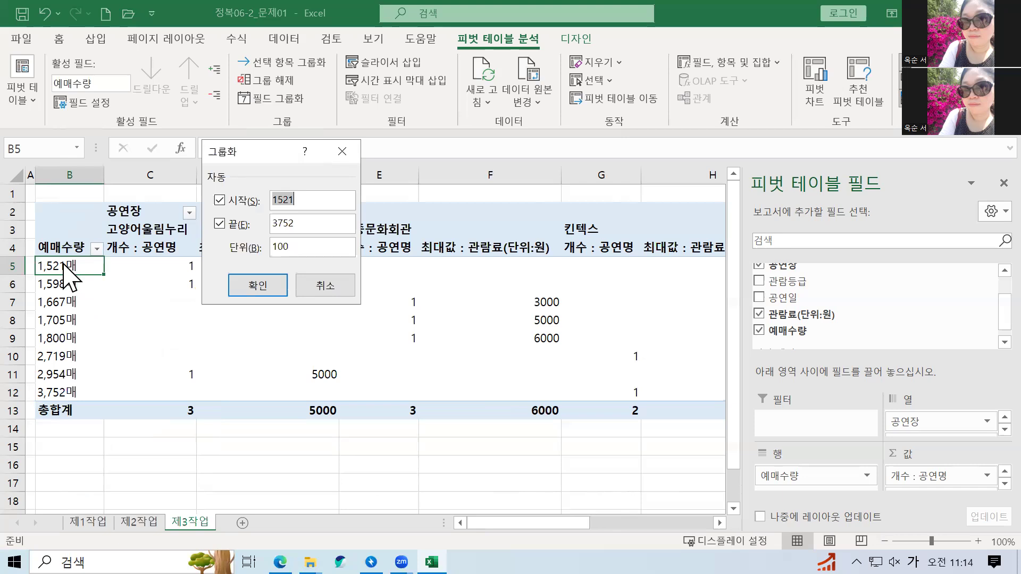
{"action": "type", "text": "150"}
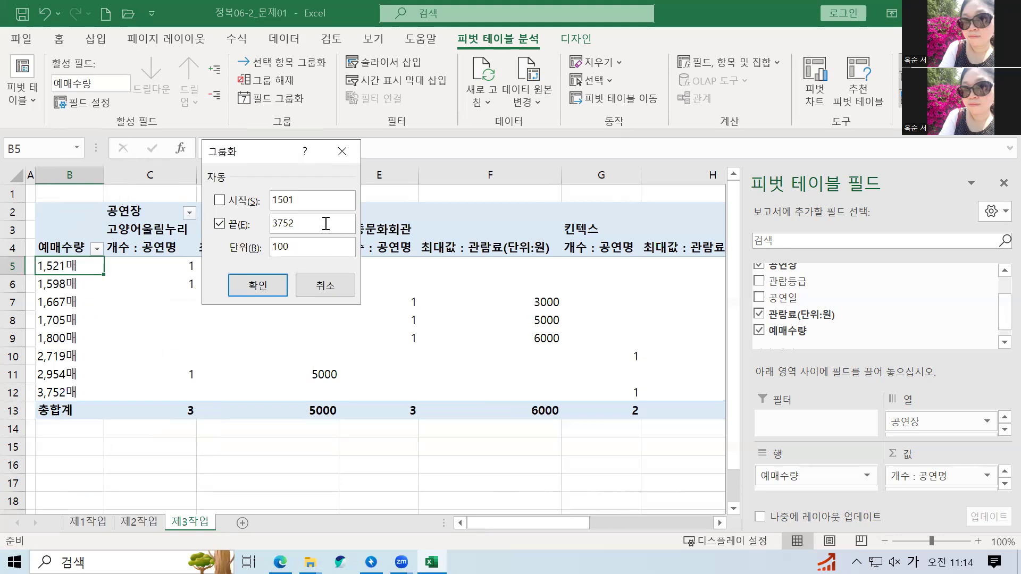
{"action": "left_click", "coordinate": [219, 224]}
{"action": "type", "text": "4000"}
{"action": "key", "text": "Tab"}
{"action": "type", "text": "500"}
{"action": "left_click", "coordinate": [260, 286]}
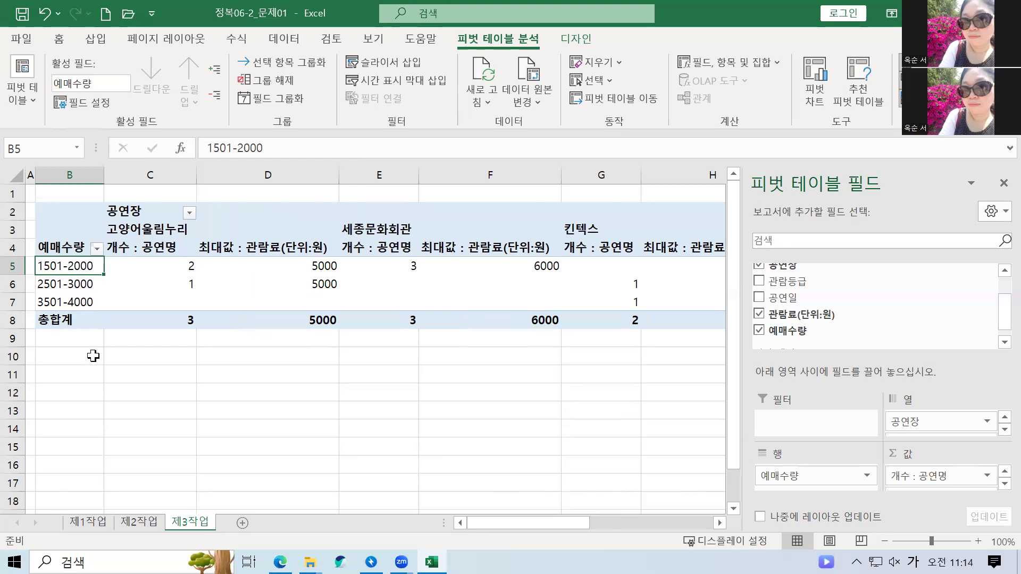
{"action": "left_click", "coordinate": [82, 289]}
{"action": "left_click", "coordinate": [86, 300]}
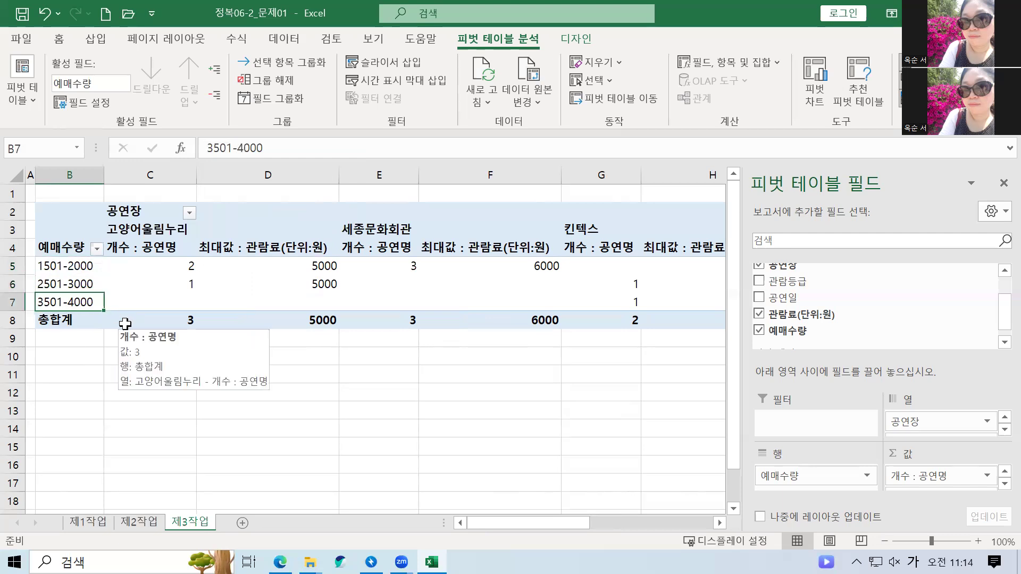
{"action": "left_click", "coordinate": [85, 287]}
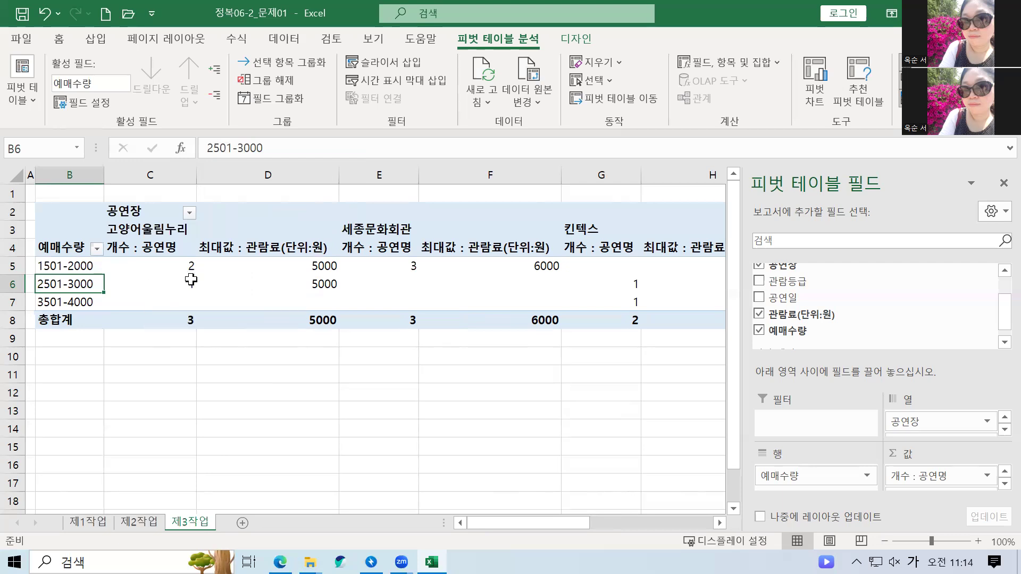
{"action": "left_click", "coordinate": [144, 232]}
{"action": "left_click", "coordinate": [424, 229]}
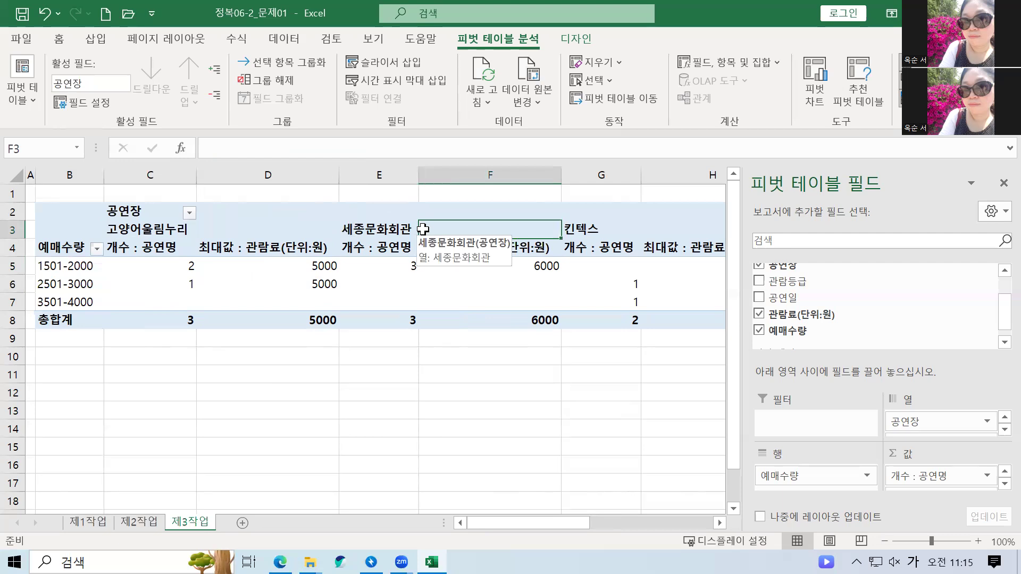
{"action": "left_click", "coordinate": [609, 232]}
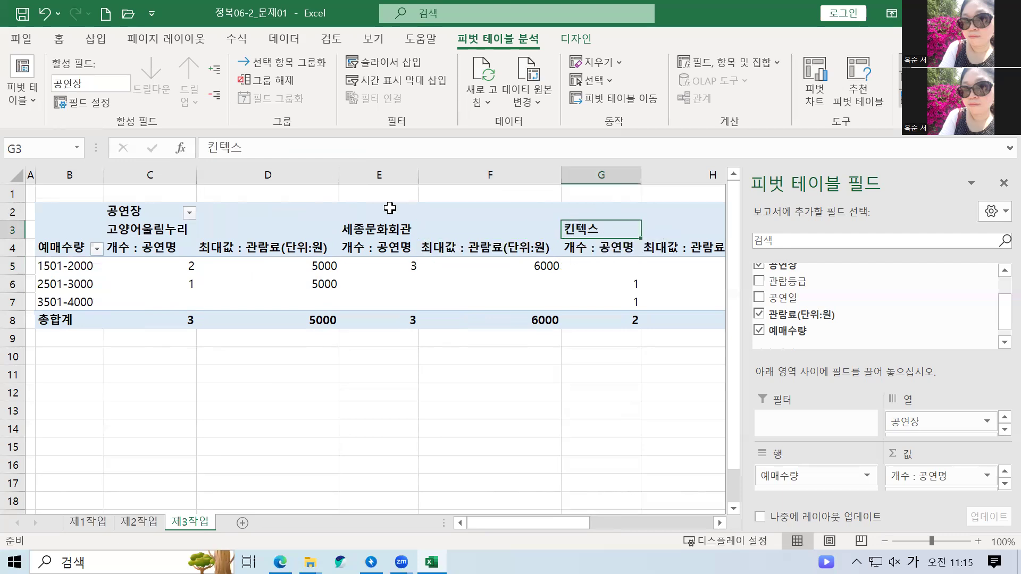
Sort the 공연장 column labels in descending order and move 킨텍스 to between 세종문화회관 and 고양어울림누리.
{"action": "left_click", "coordinate": [189, 212]}
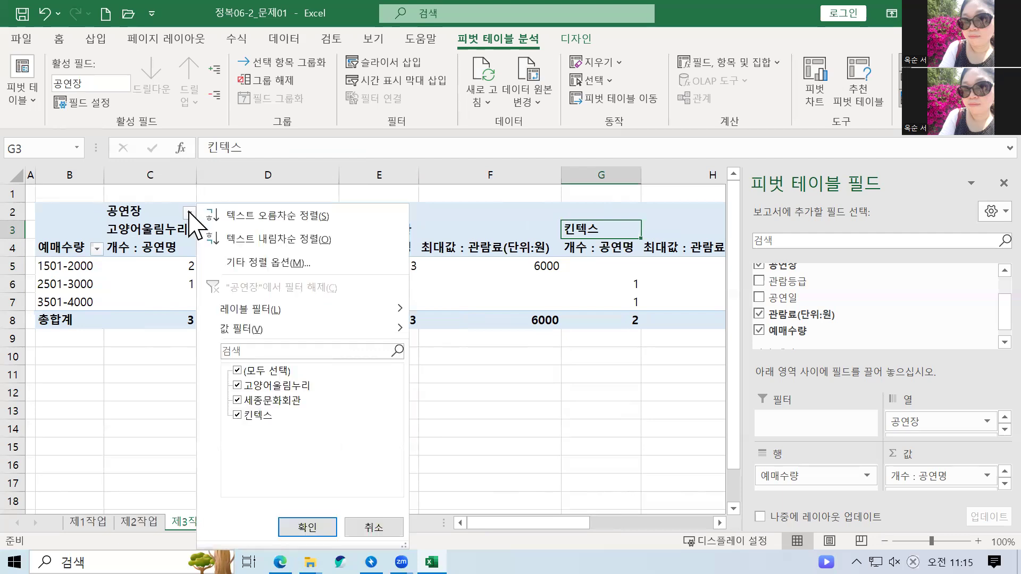
{"action": "left_click", "coordinate": [260, 239]}
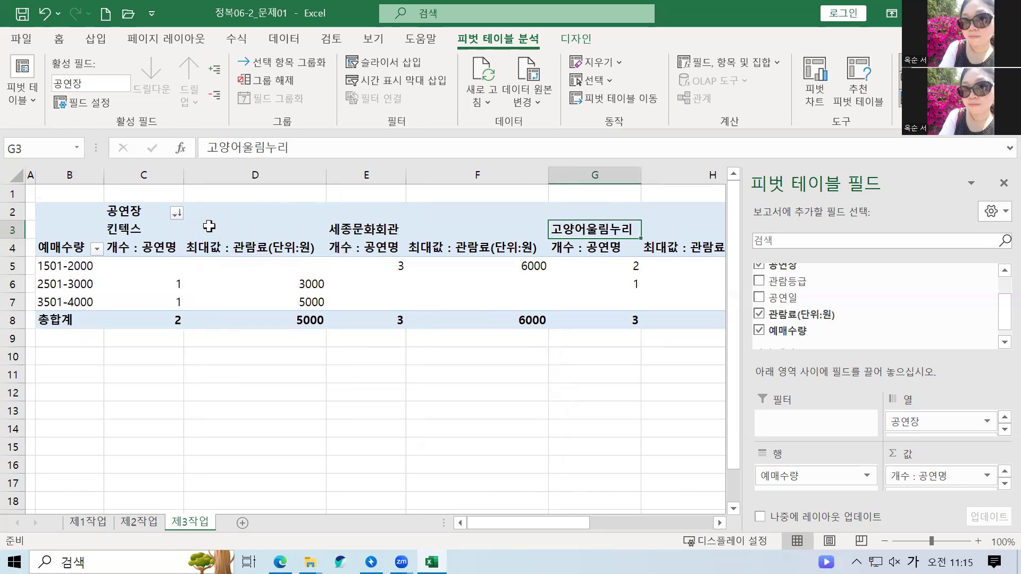
{"action": "left_click", "coordinate": [158, 232]}
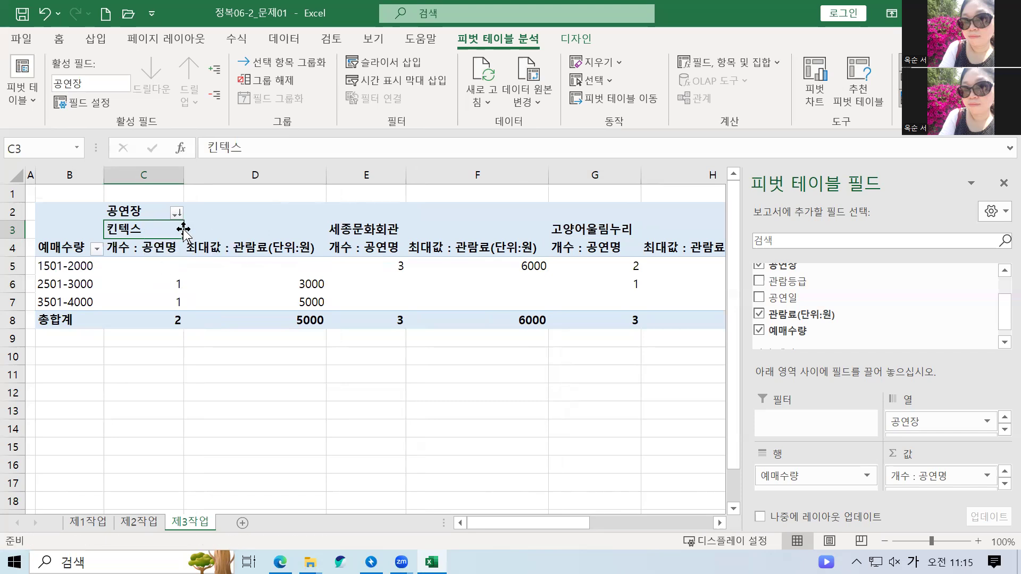
{"action": "left_click_drag", "start_coordinate": [184, 228], "coordinate": [488, 257]}
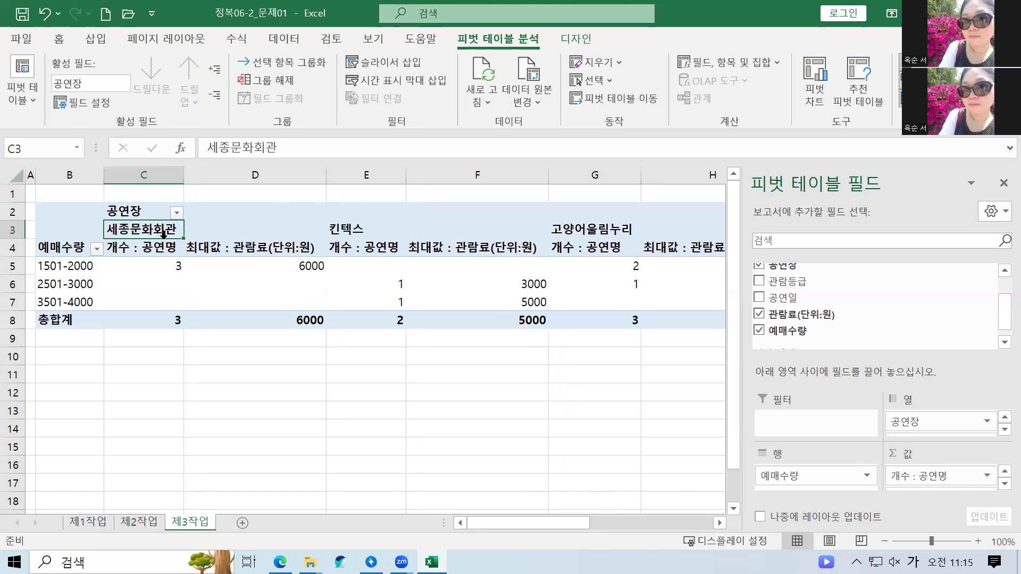
{"action": "left_click", "coordinate": [346, 251]}
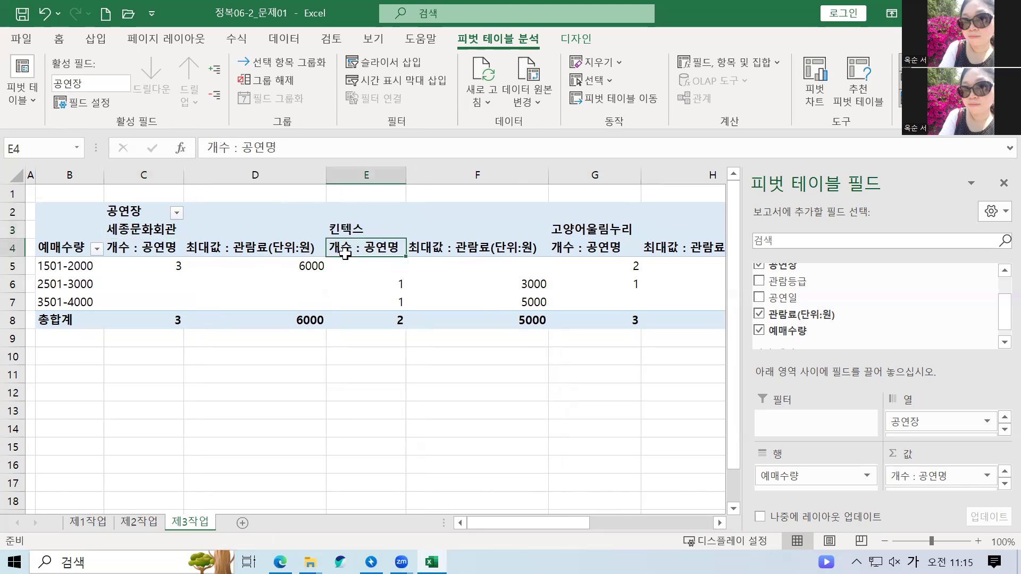
{"action": "left_click", "coordinate": [577, 231]}
{"action": "left_click", "coordinate": [271, 299]}
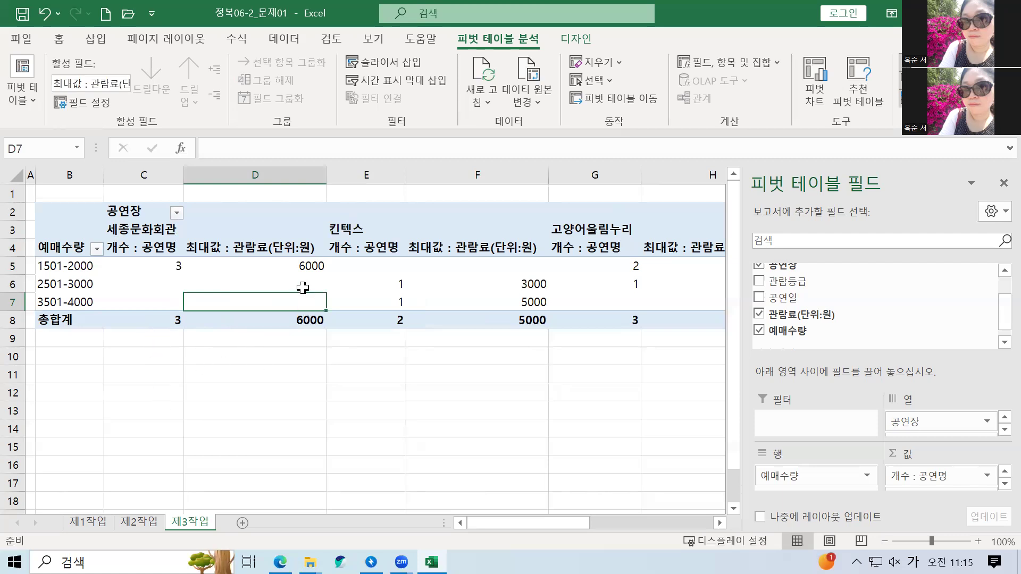
{"action": "left_click", "coordinate": [134, 261]}
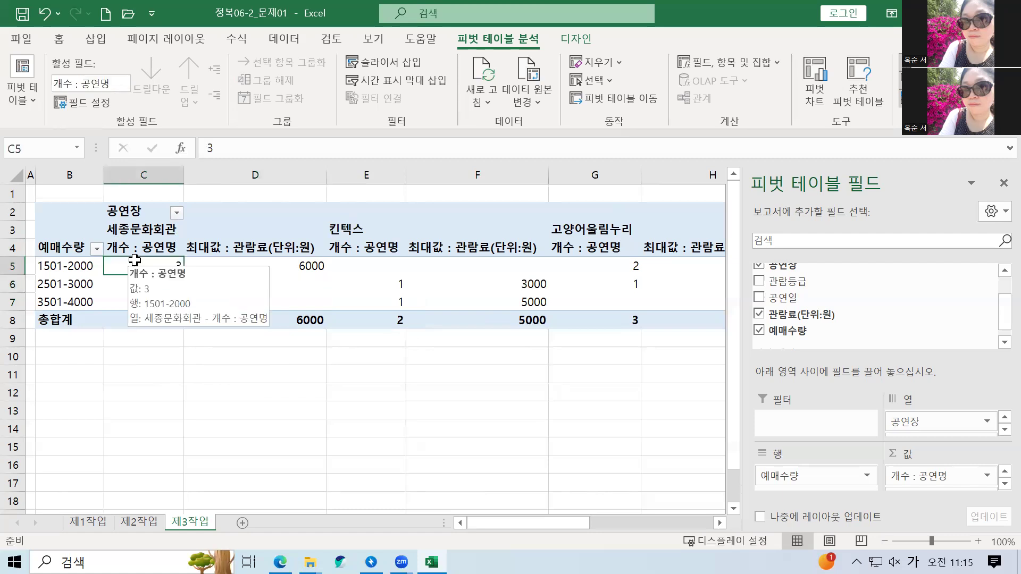
In the pivot table options, enable merging and centring of labelled cells and set empty cells to show **.
{"action": "left_click", "coordinate": [54, 267]}
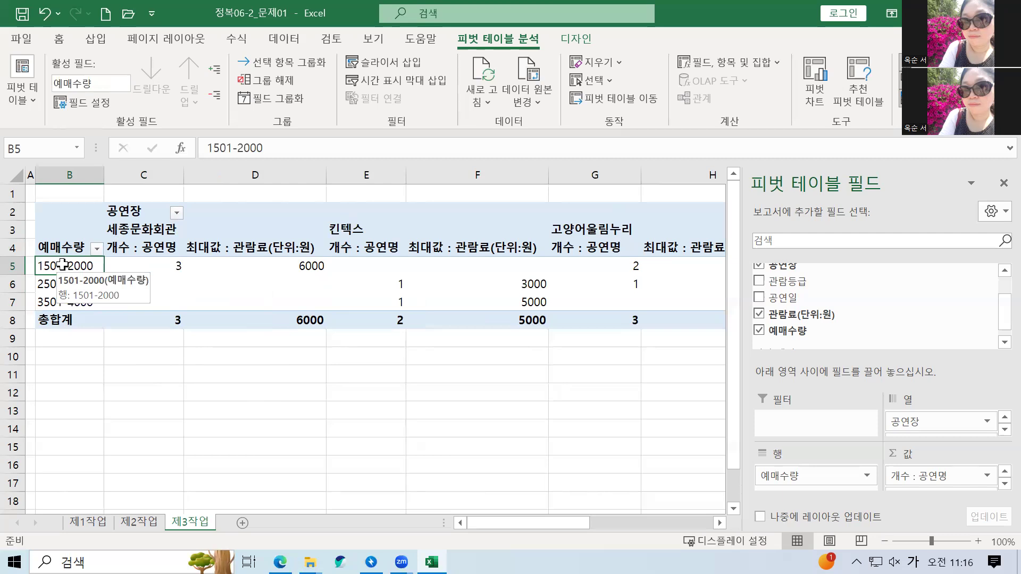
{"action": "right_click", "coordinate": [62, 264]}
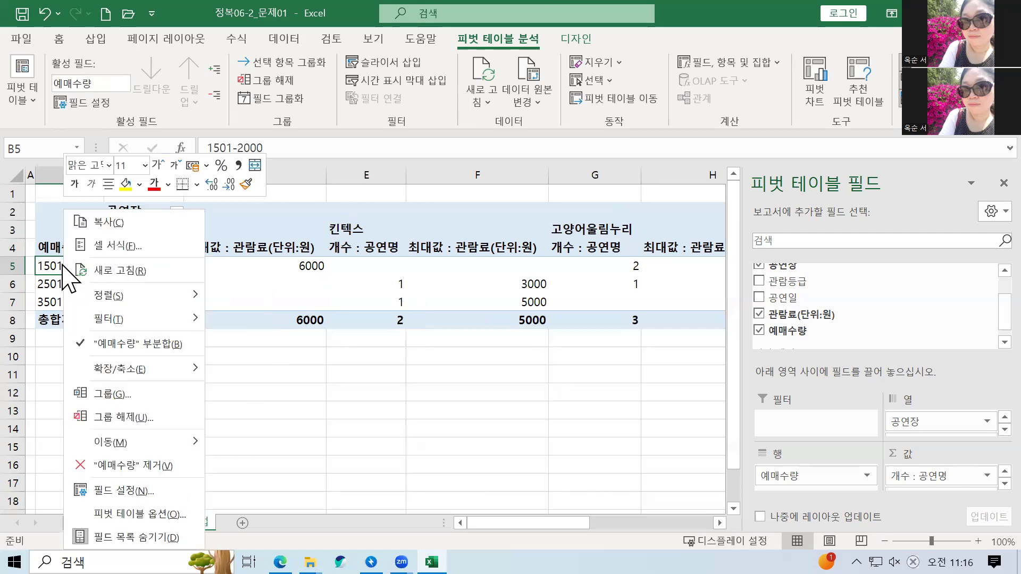
{"action": "left_click", "coordinate": [87, 516]}
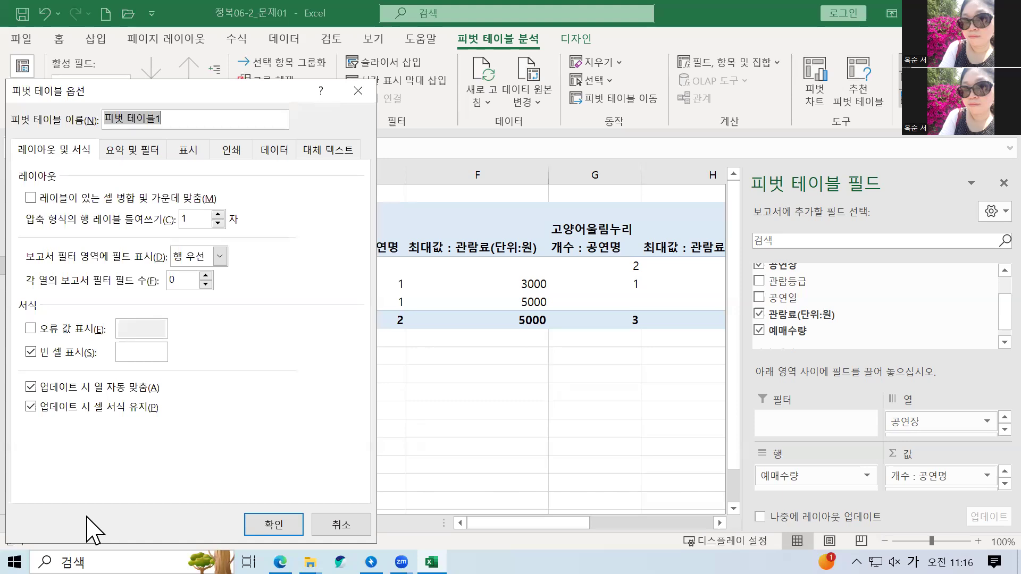
{"action": "left_click", "coordinate": [30, 199]}
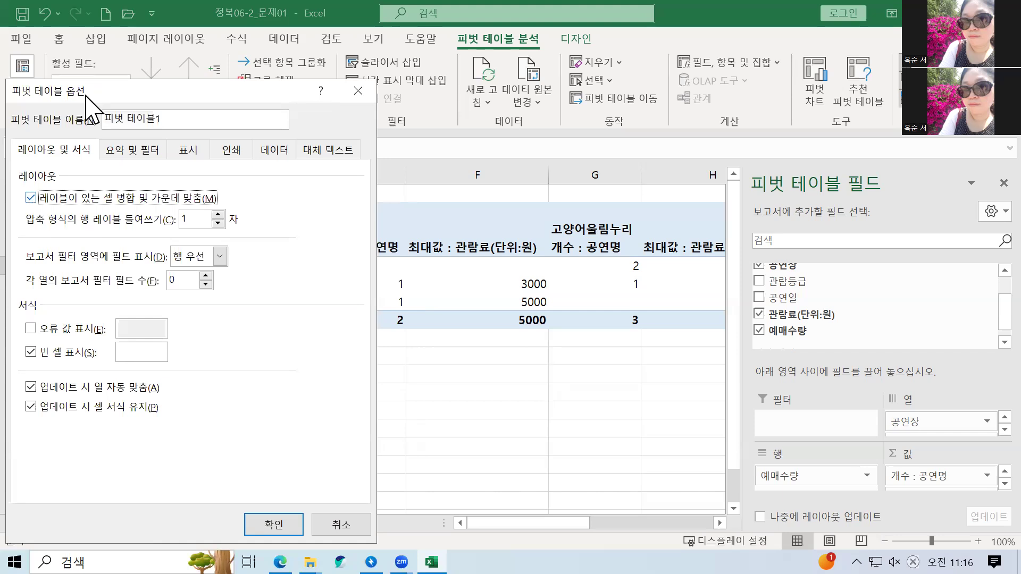
{"action": "left_click_drag", "start_coordinate": [85, 96], "coordinate": [440, 194]}
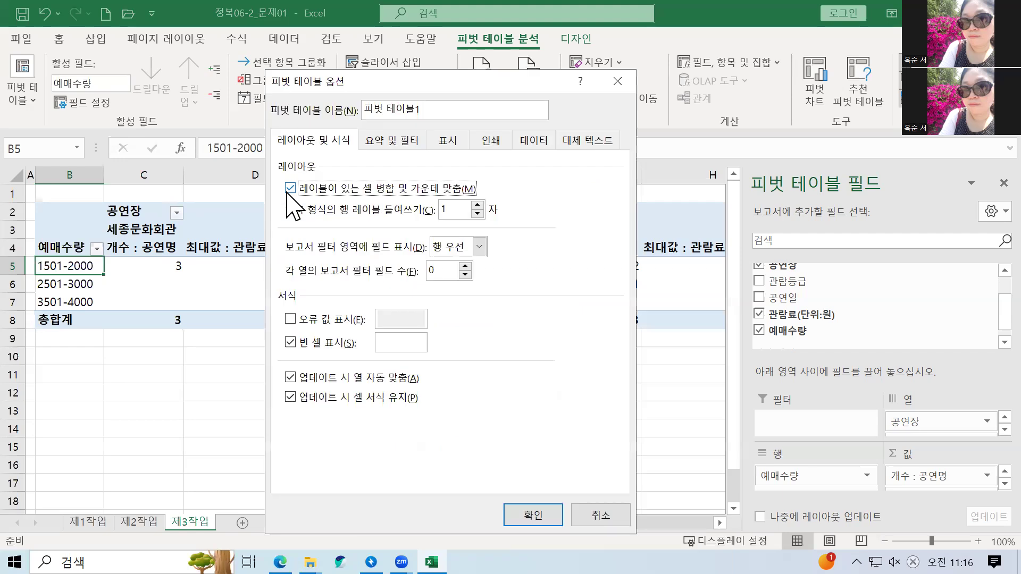
{"action": "left_click", "coordinate": [392, 344]}
{"action": "type", "text": "**"}
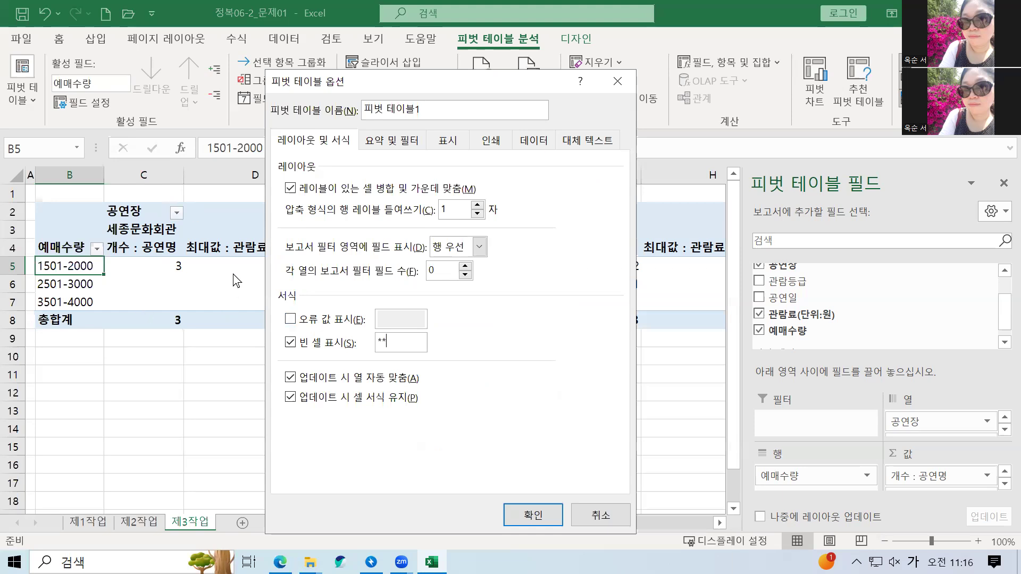
Turn off the row grand totals and apply the pivot table options.
{"action": "left_click", "coordinate": [391, 141]}
{"action": "left_click", "coordinate": [289, 189]}
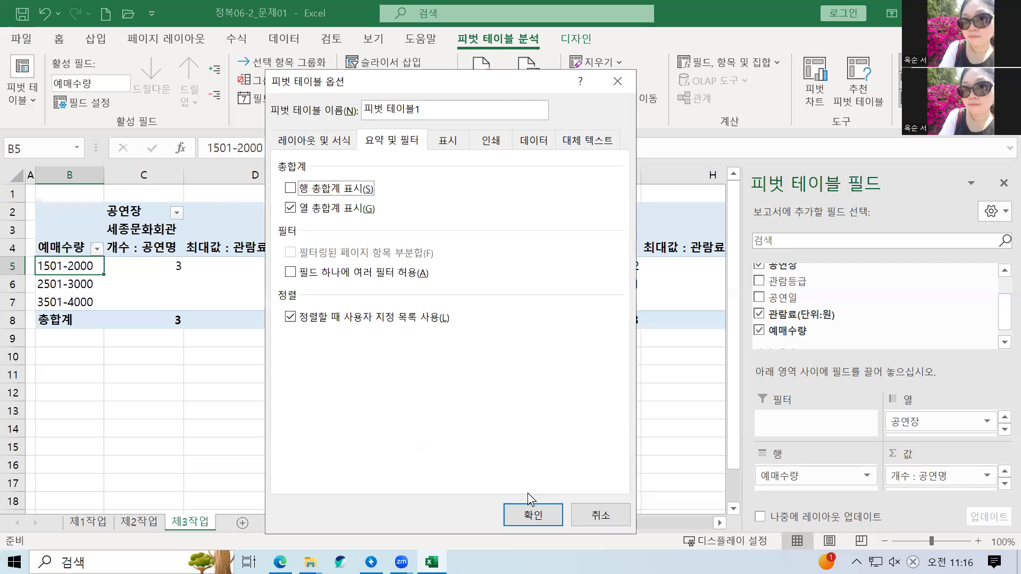
{"action": "left_click", "coordinate": [533, 515]}
{"action": "left_click", "coordinate": [401, 428]}
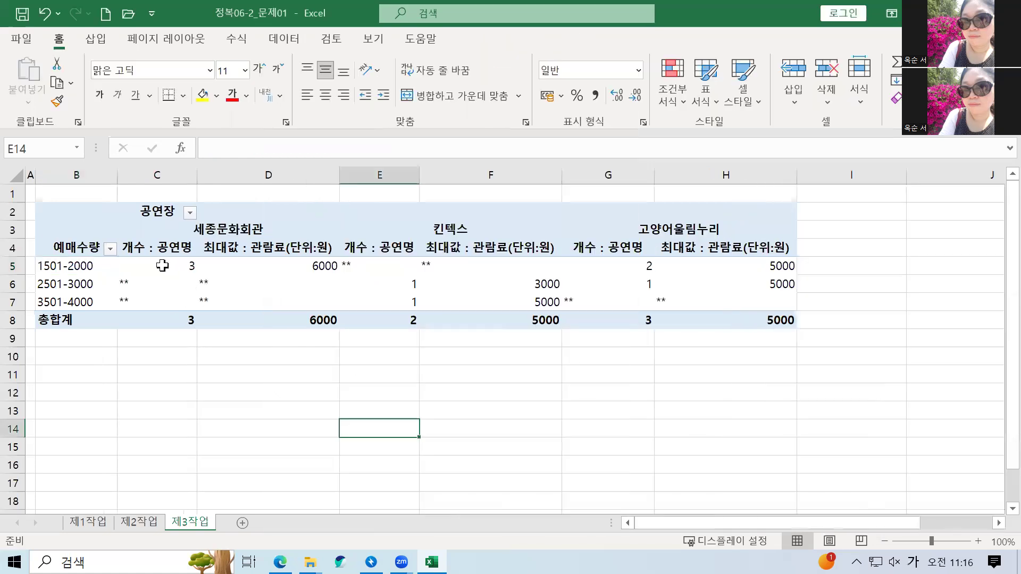
{"action": "left_click", "coordinate": [163, 283]}
{"action": "left_click", "coordinate": [169, 269]}
{"action": "scroll", "coordinate": [174, 296], "scroll_direction": "down", "scroll_amount": 1}
{"action": "left_click", "coordinate": [164, 389]}
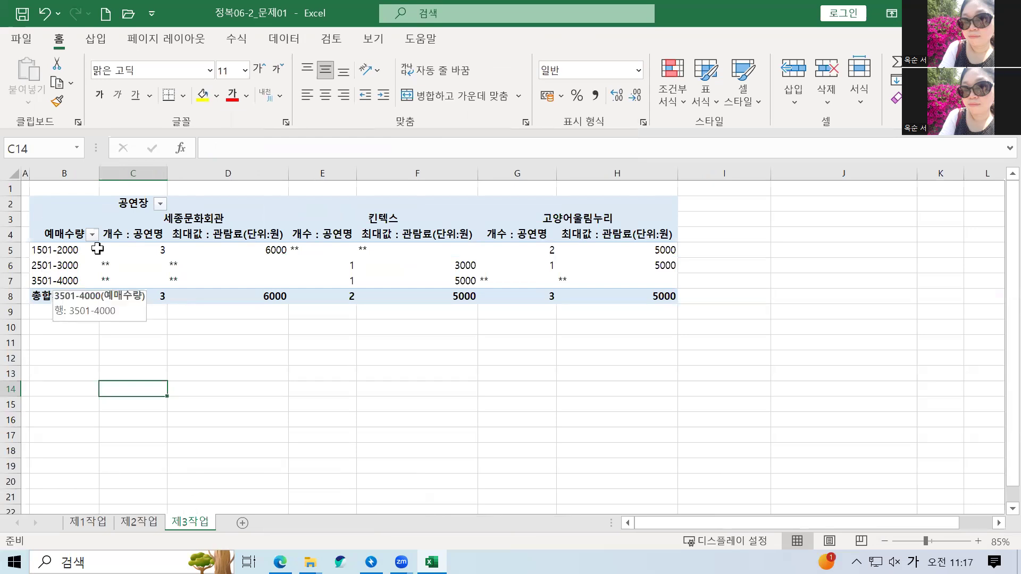
{"action": "left_click_drag", "start_coordinate": [64, 250], "coordinate": [64, 282]}
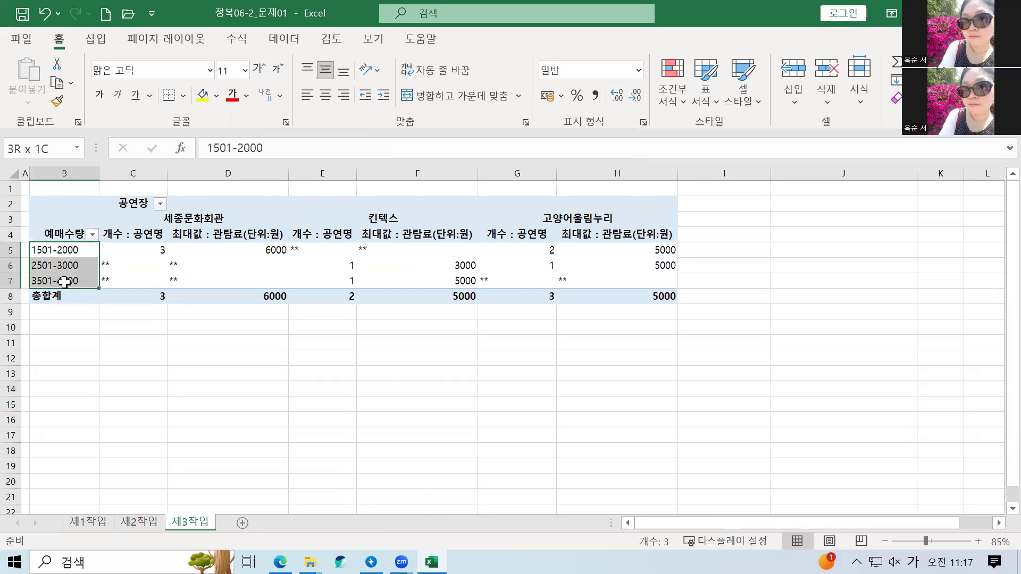
Centre the pivot table values and column totals in C5:H8 and apply the comma style to them.
{"action": "left_click", "coordinate": [125, 248]}
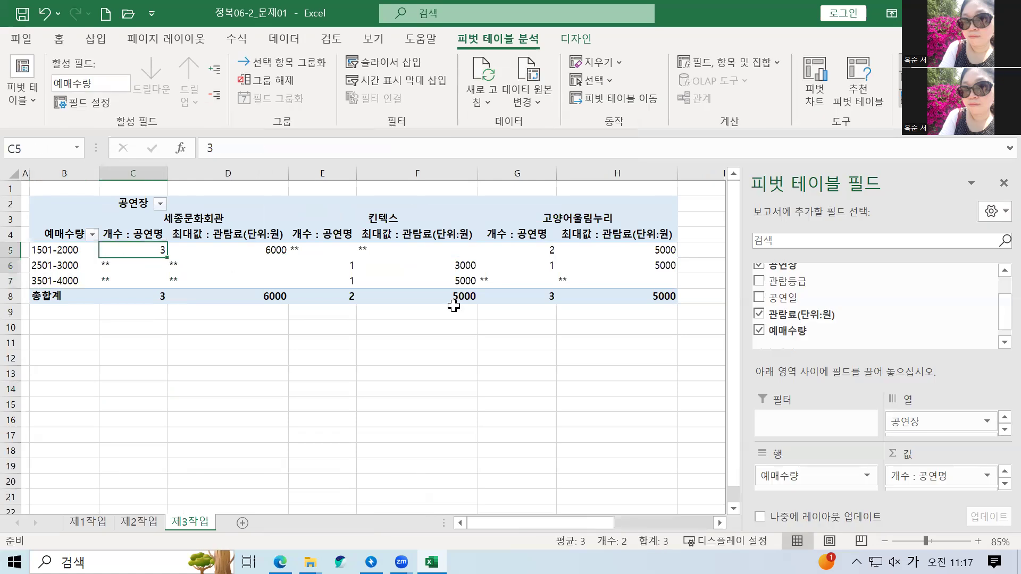
{"action": "left_click", "coordinate": [670, 288], "text": "shift"}
{"action": "left_click", "coordinate": [670, 287], "text": "shift"}
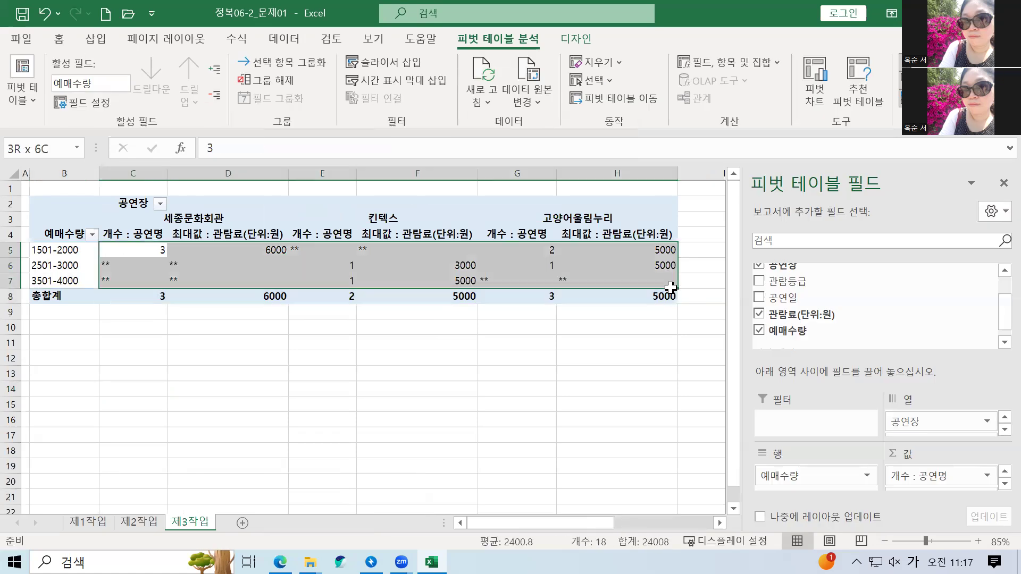
{"action": "left_click", "coordinate": [666, 296], "text": "shift"}
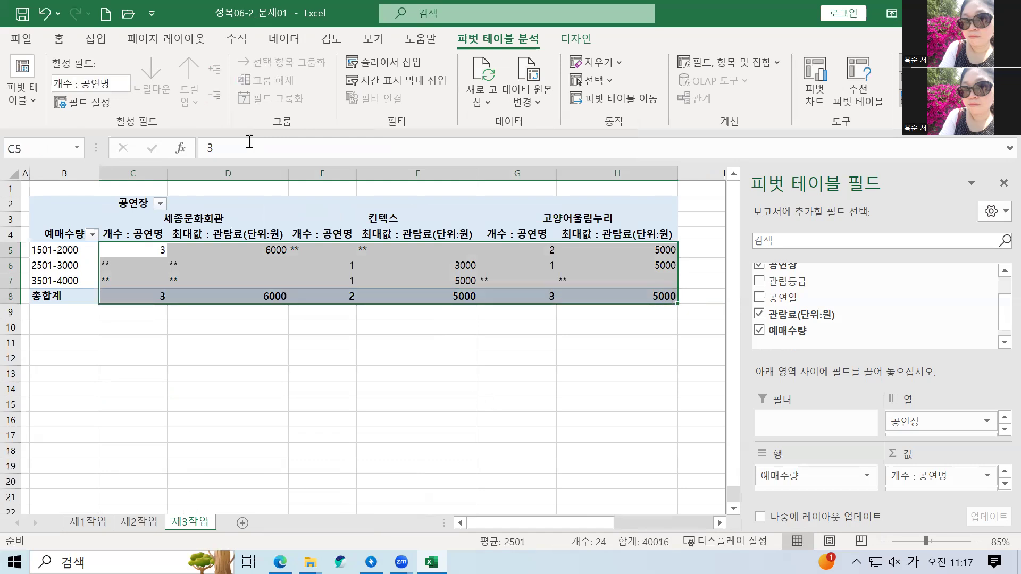
{"action": "left_click", "coordinate": [59, 38]}
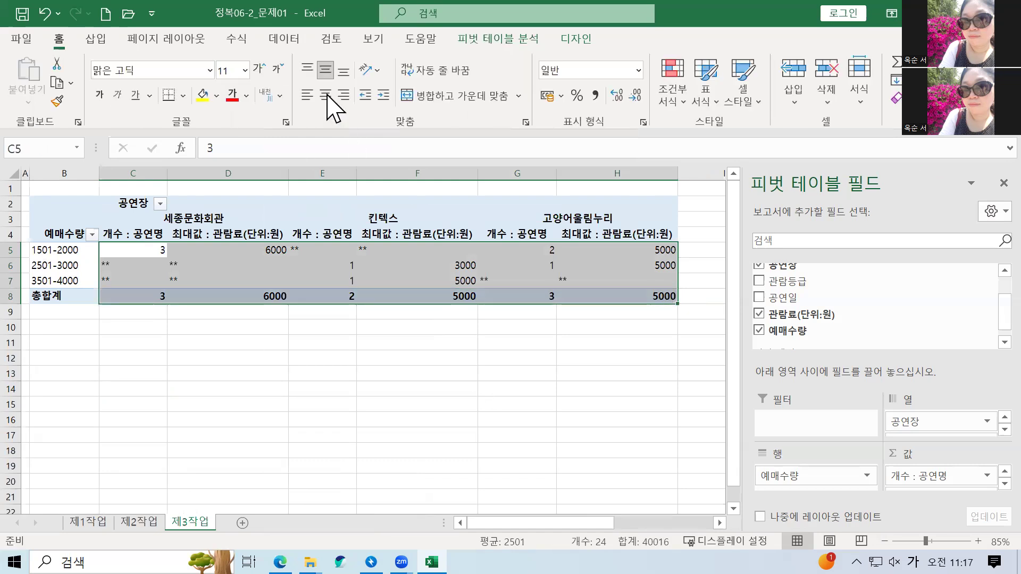
{"action": "left_click", "coordinate": [325, 96]}
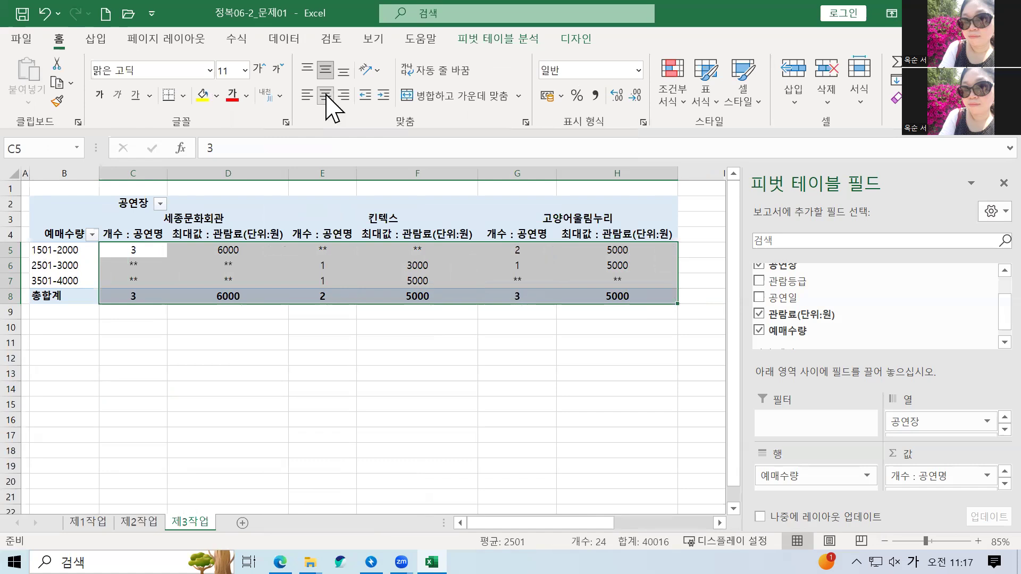
{"action": "left_click", "coordinate": [596, 95]}
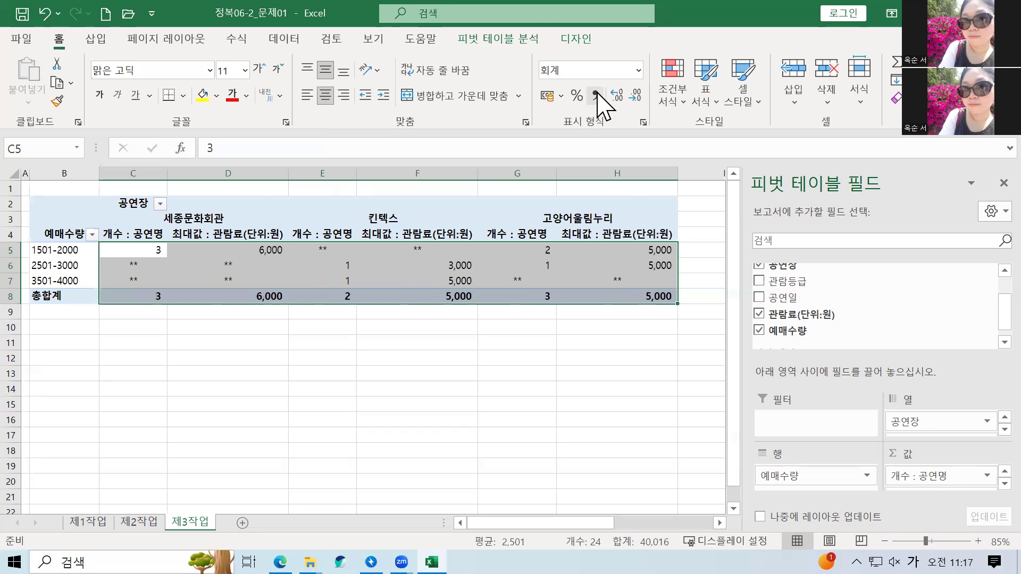
{"action": "left_click", "coordinate": [342, 420]}
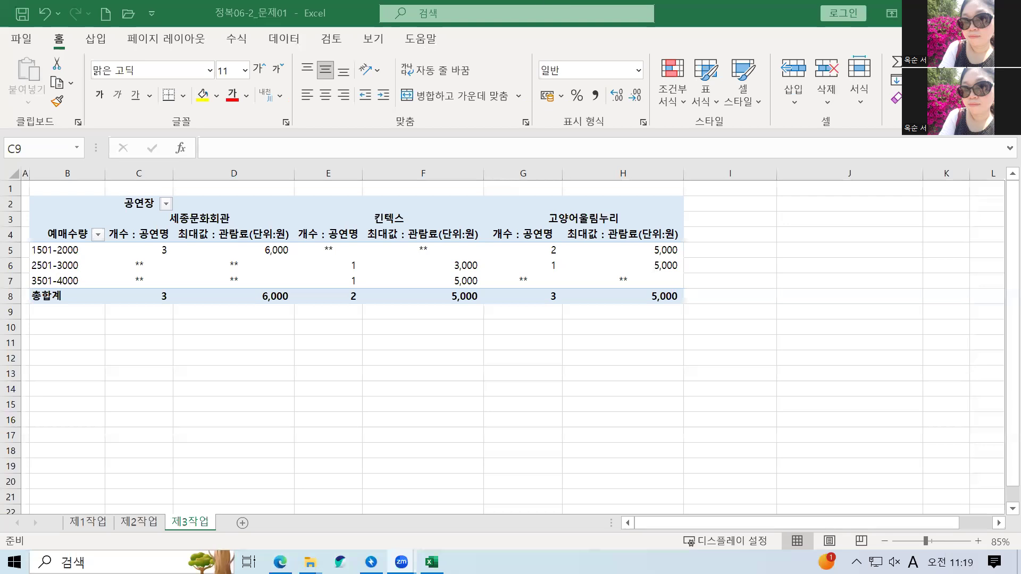
Close the current workbook without saving and open 정복06-2_문제02 from the 출제유형06-2 folder.
{"action": "key", "text": "alt+F4"}
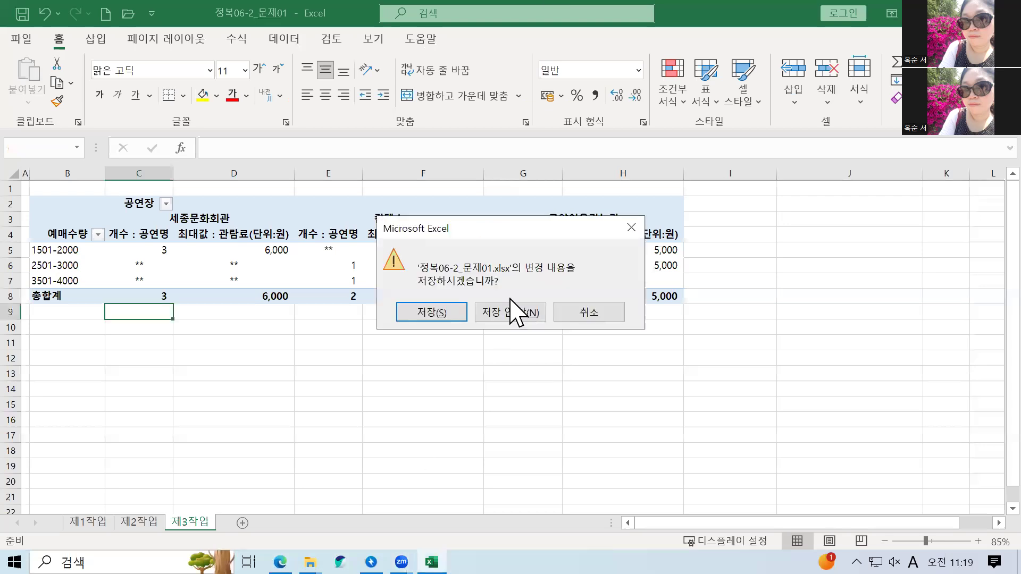
{"action": "key", "text": "n"}
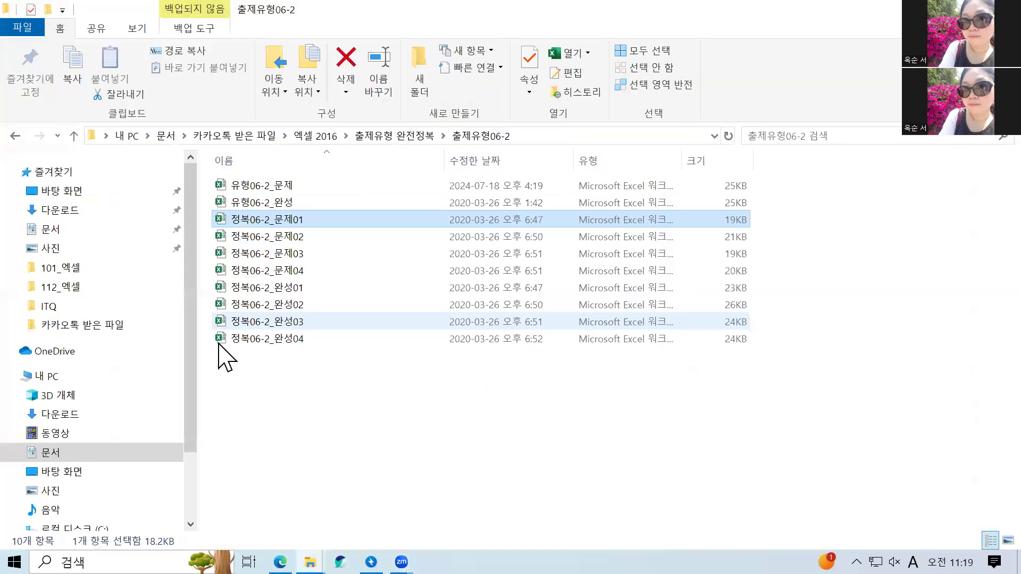
{"action": "double_click", "coordinate": [267, 241]}
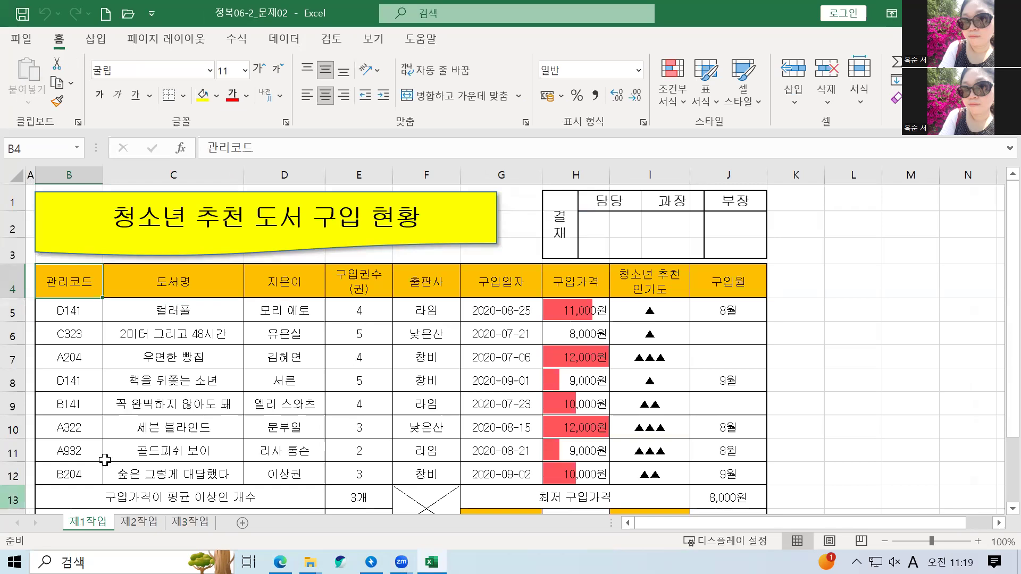
Create a pivot table from range B4:H12 of sheet 제1작업, placed on the existing sheet 제3작업 at cell B2.
{"action": "key", "text": "Down"}
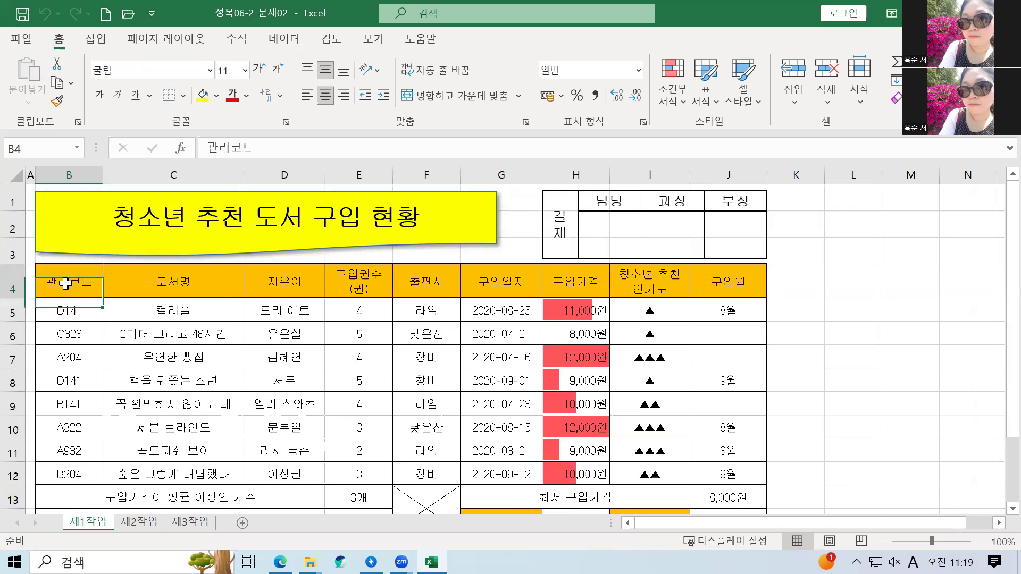
{"action": "left_click", "coordinate": [641, 472]}
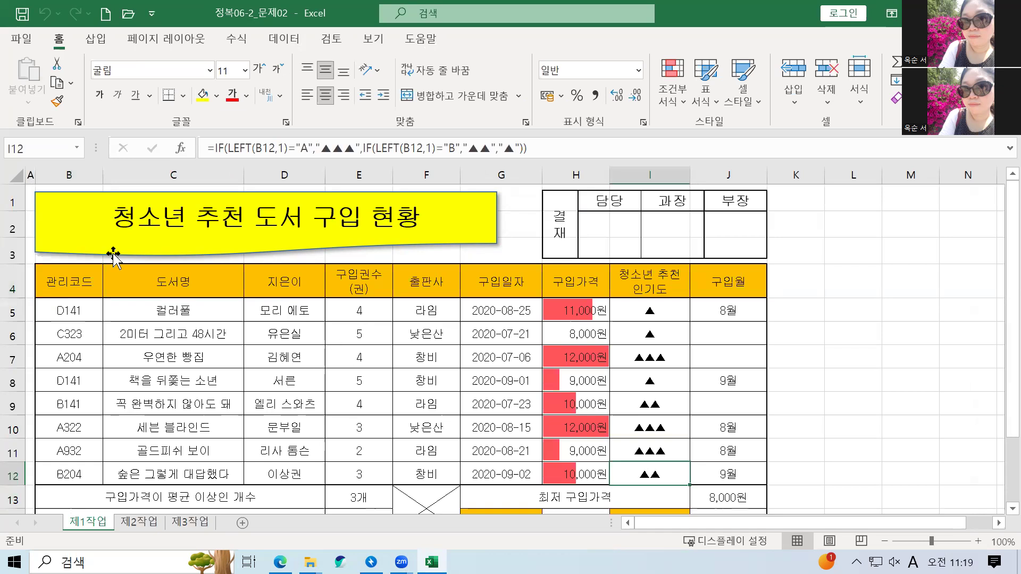
{"action": "left_click", "coordinate": [323, 413]}
{"action": "left_click_drag", "start_coordinate": [69, 282], "coordinate": [564, 477]}
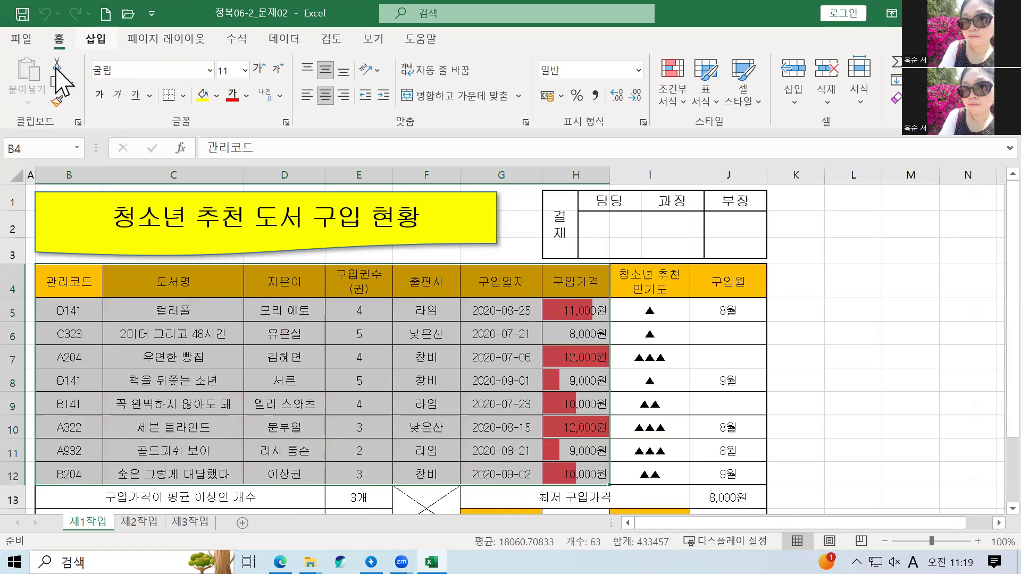
{"action": "left_click", "coordinate": [9, 69]}
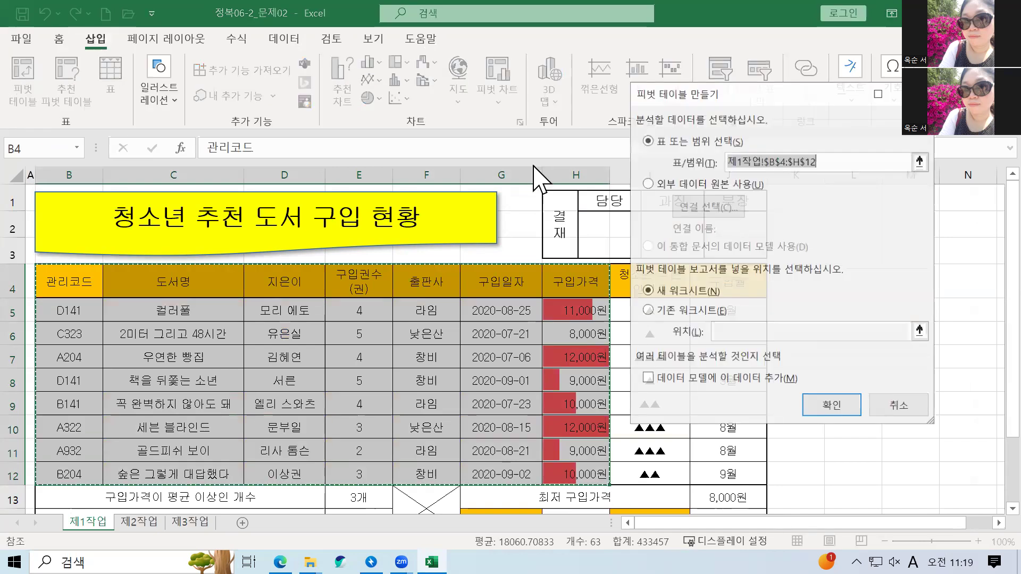
{"action": "left_click", "coordinate": [684, 312]}
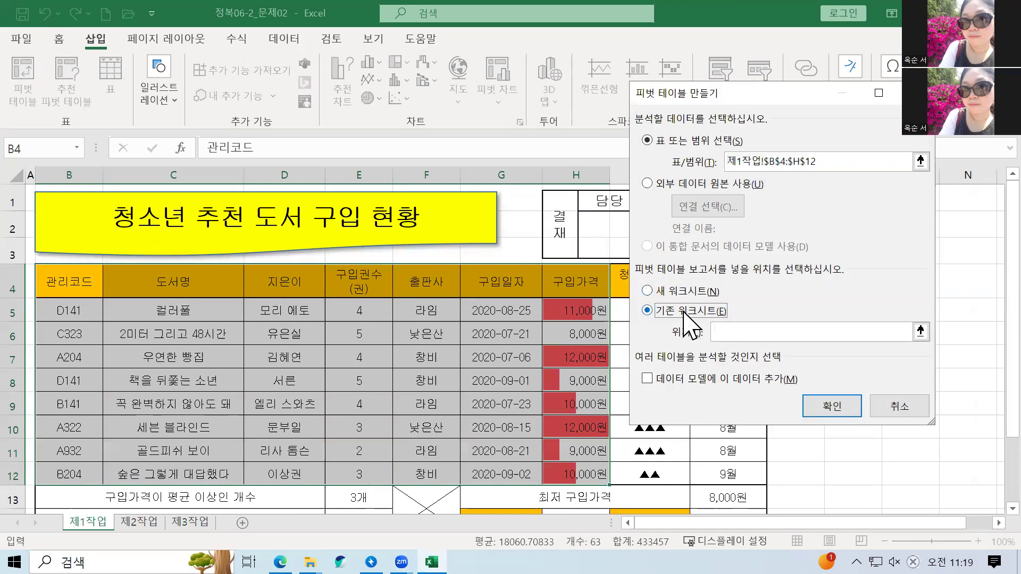
{"action": "left_click", "coordinate": [738, 339]}
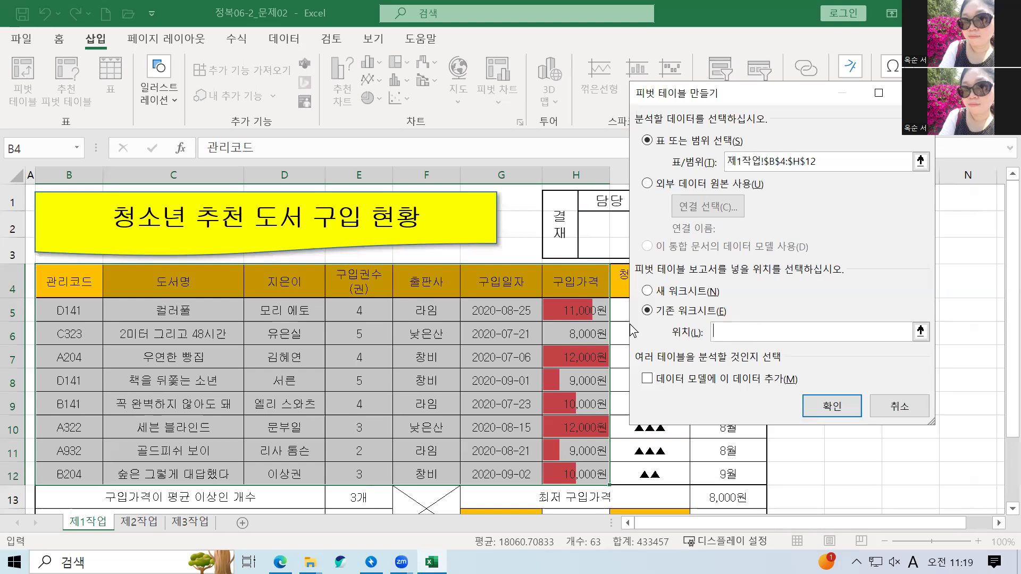
{"action": "left_click", "coordinate": [190, 522]}
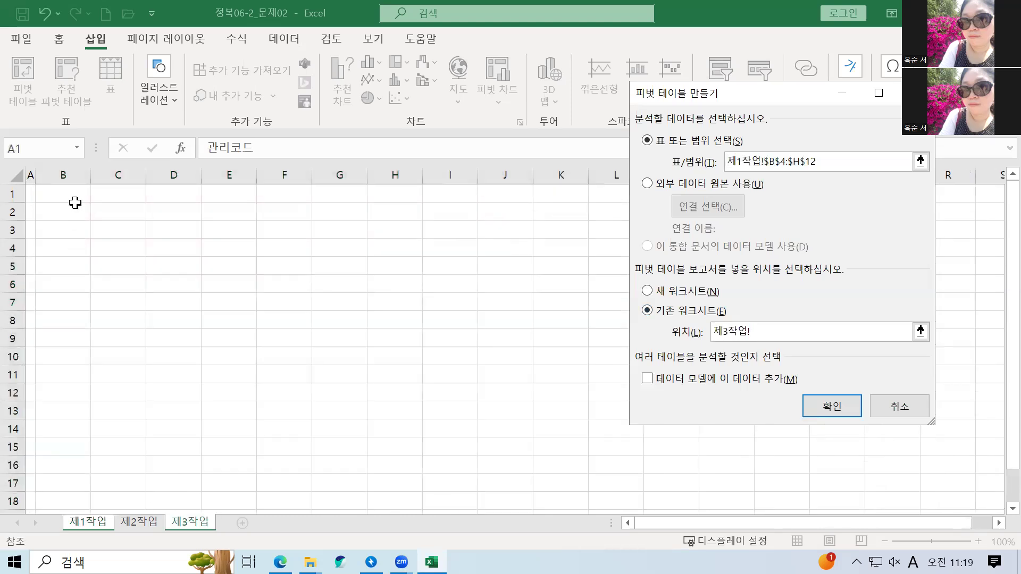
{"action": "left_click", "coordinate": [75, 212]}
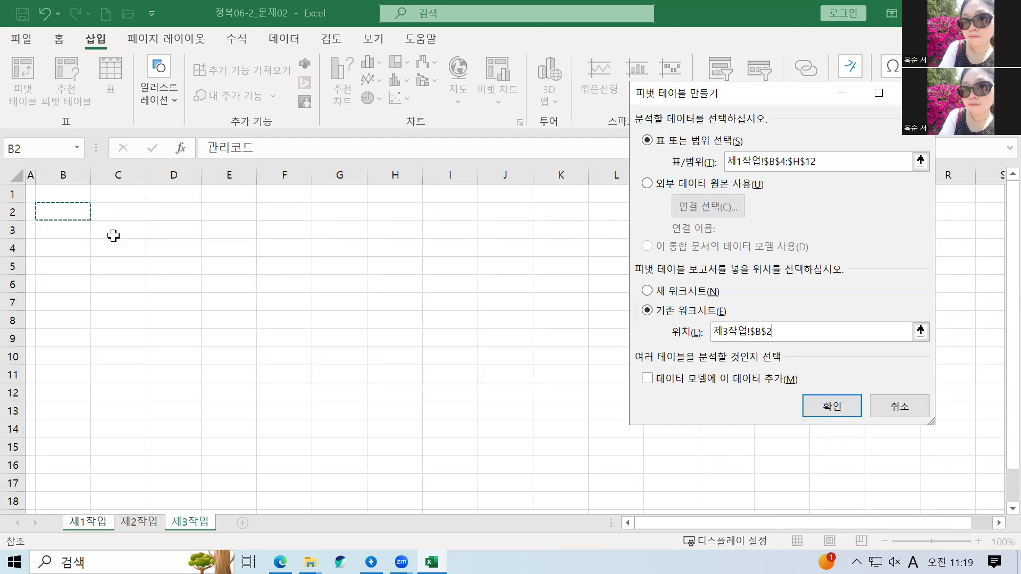
{"action": "left_click", "coordinate": [814, 418]}
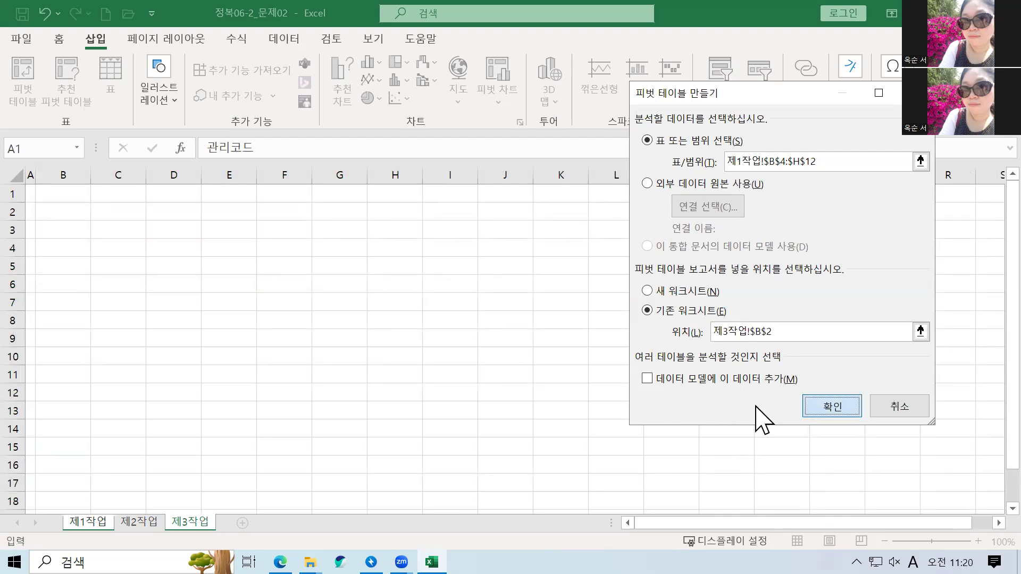
{"action": "key", "text": "Return"}
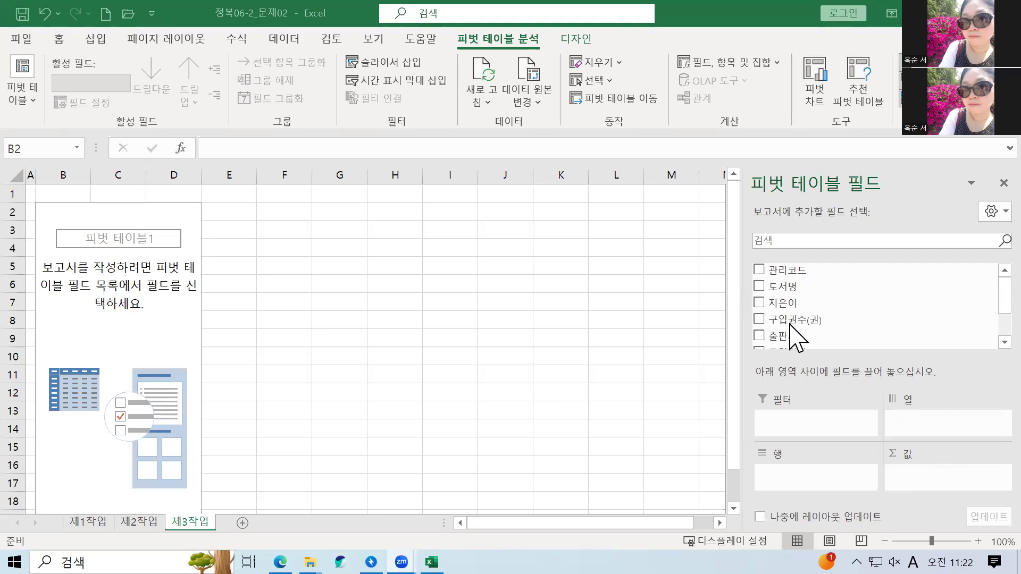
Lay out the pivot table with 출판사 as columns, 구입일자 as rows, and 도서명 and 구입권수(권) as values.
{"action": "left_click_drag", "start_coordinate": [788, 337], "coordinate": [911, 423]}
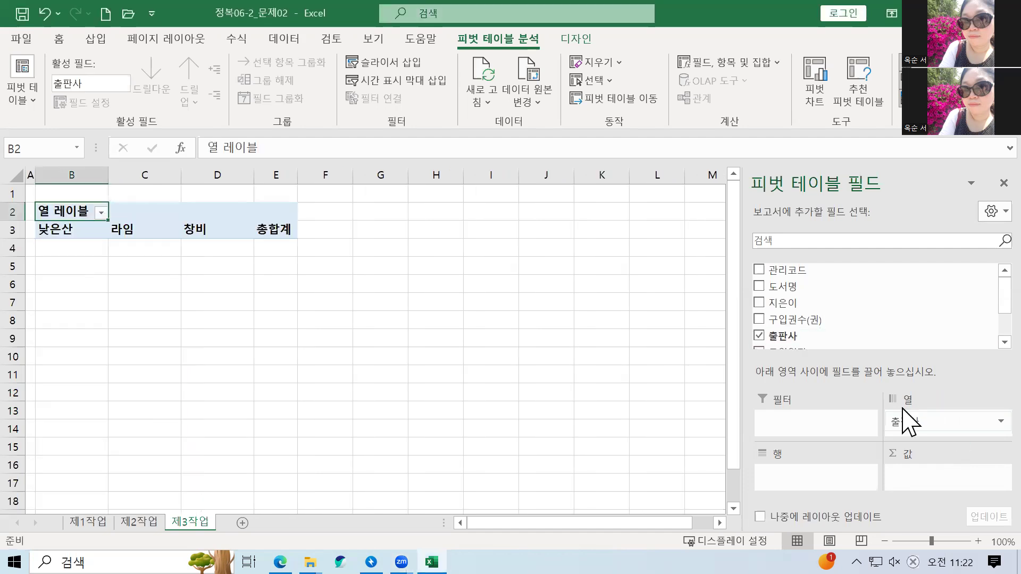
{"action": "left_click_drag", "start_coordinate": [812, 318], "coordinate": [827, 473]}
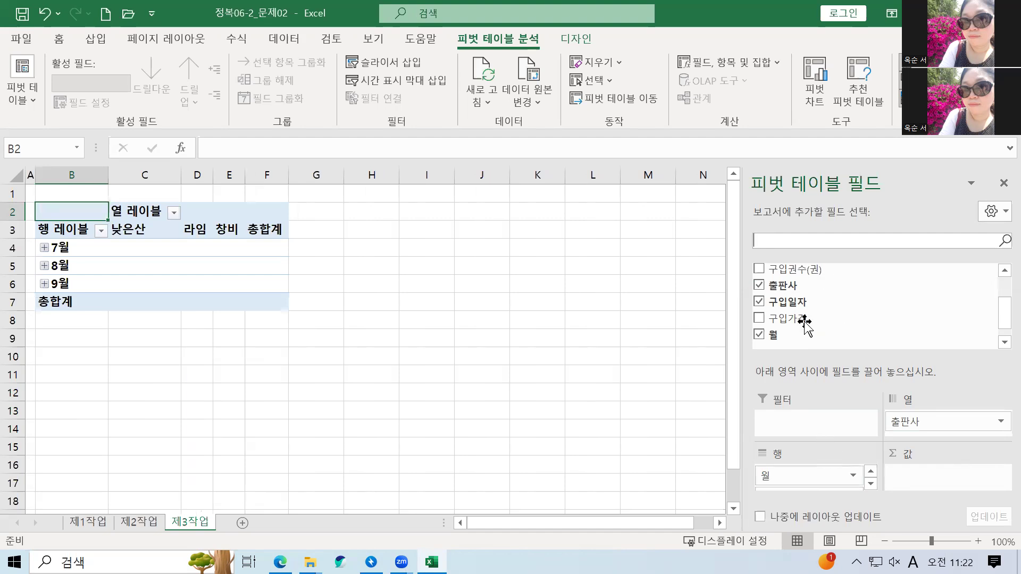
{"action": "left_click_drag", "start_coordinate": [806, 320], "coordinate": [914, 480]}
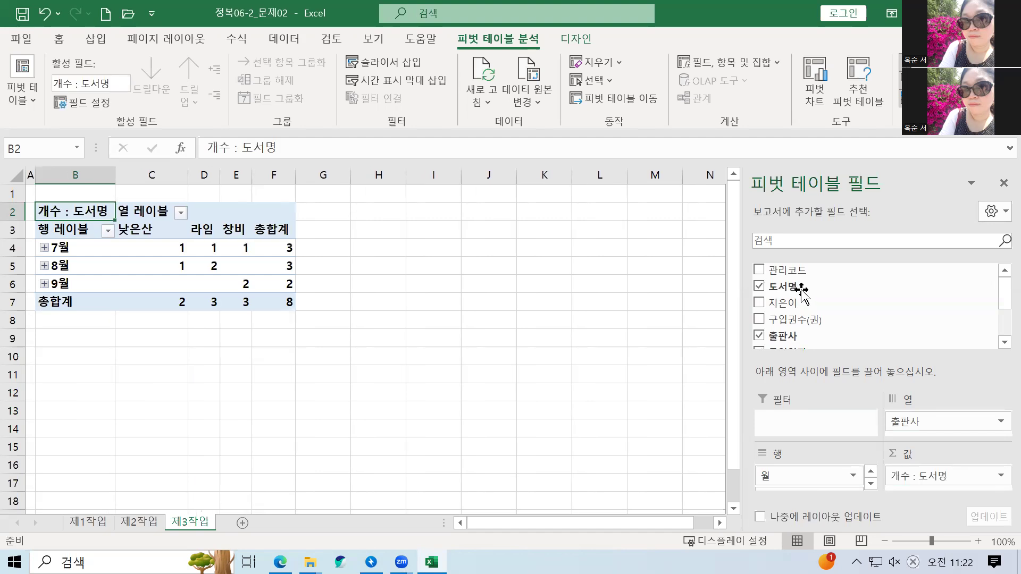
{"action": "left_click_drag", "start_coordinate": [835, 319], "coordinate": [914, 484]}
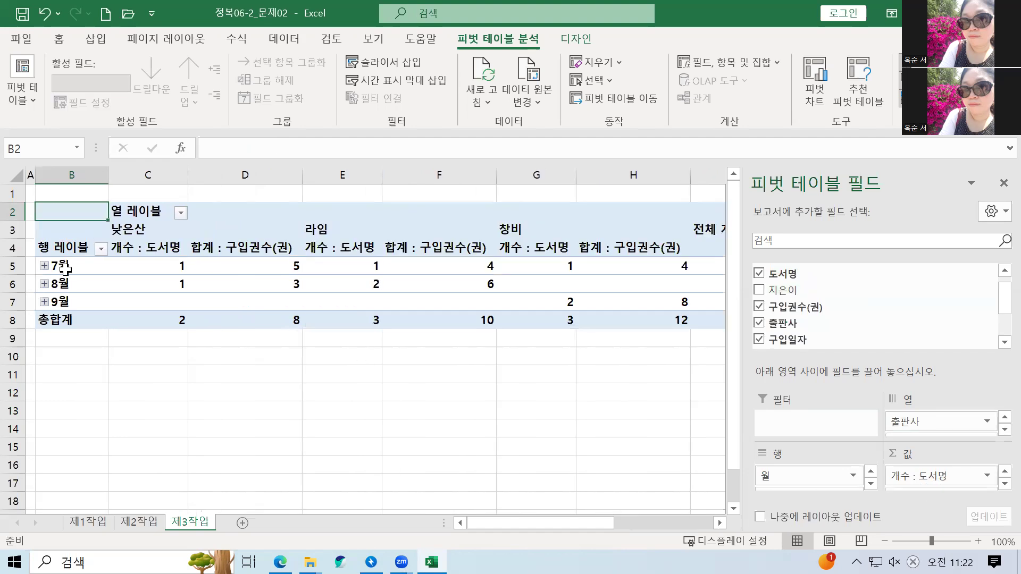
{"action": "left_click", "coordinate": [51, 267]}
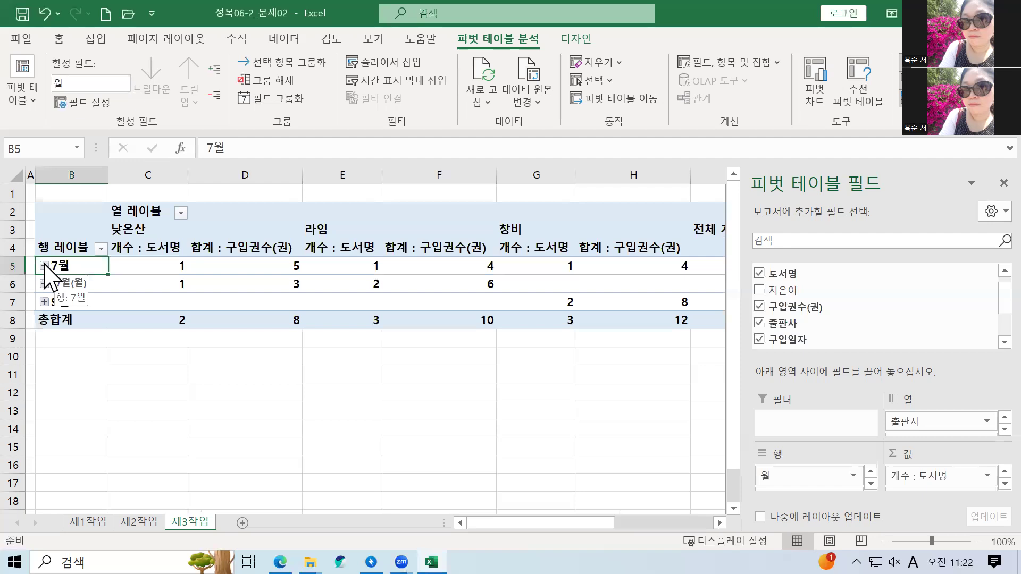
{"action": "left_click", "coordinate": [45, 266]}
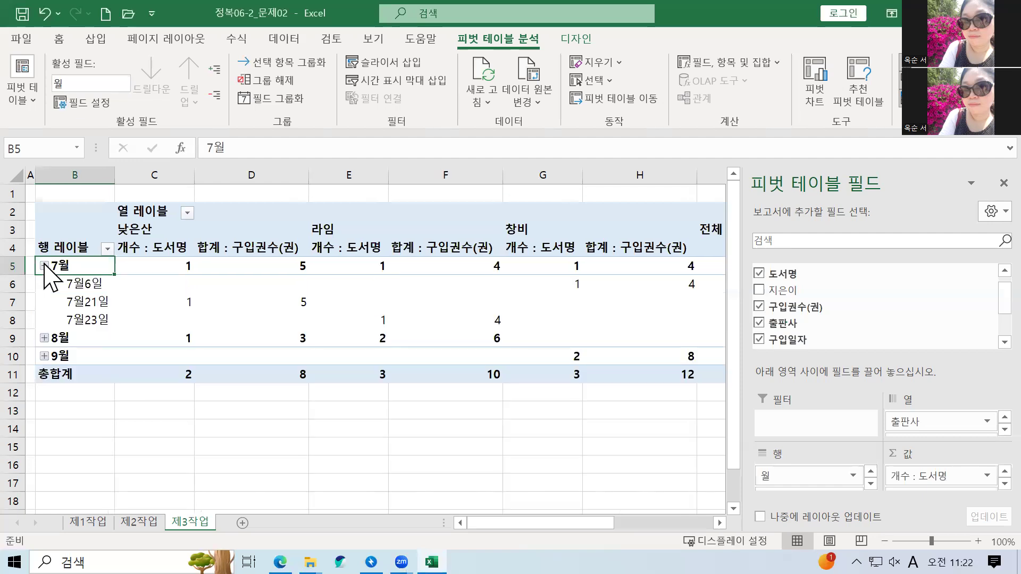
{"action": "left_click", "coordinate": [44, 265]}
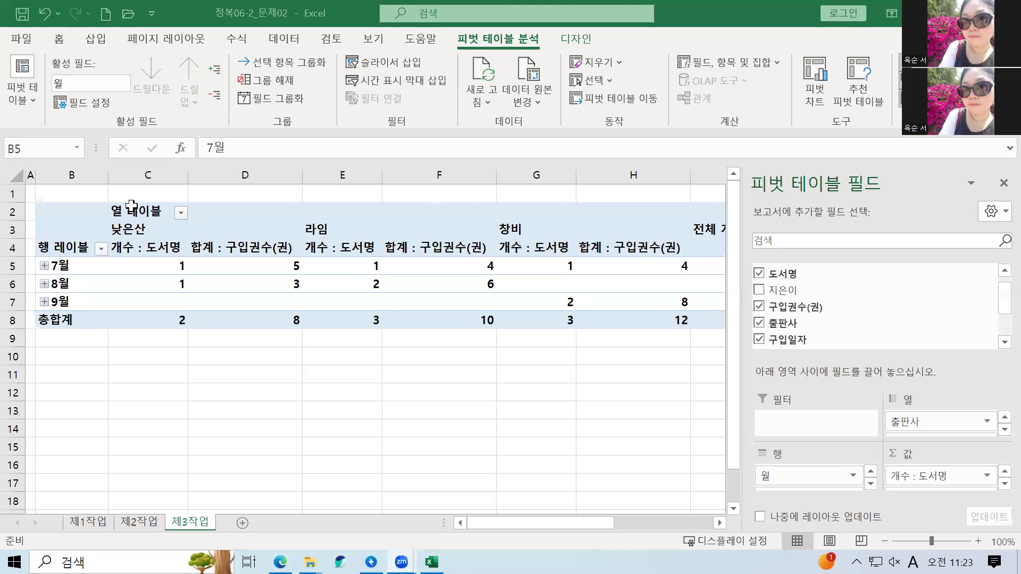
Rename the pivot table's column label heading in C2 to 출판사 and the row label heading in B4 to 구입일자.
{"action": "left_click", "coordinate": [132, 208]}
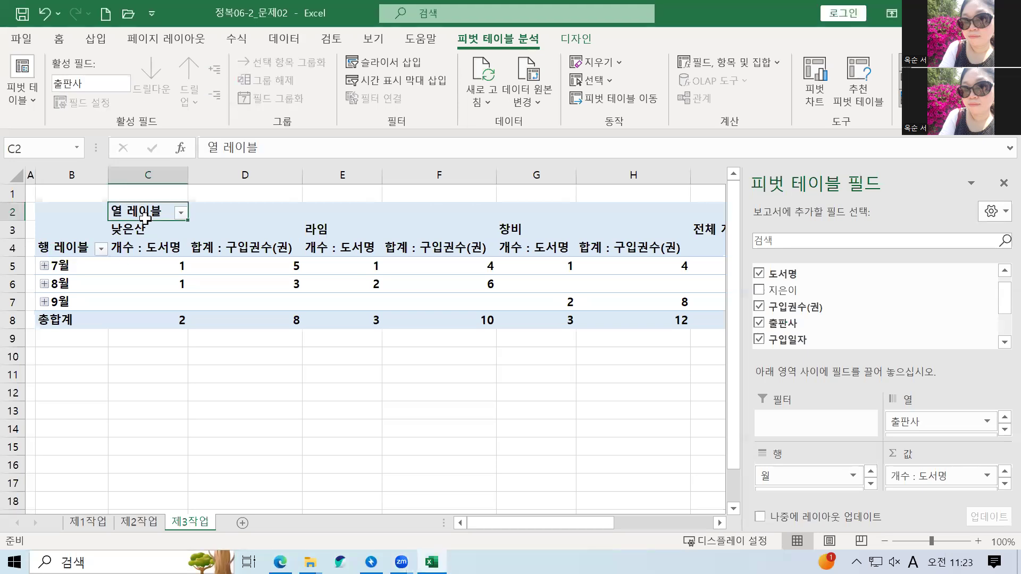
{"action": "type", "text": "cnf"}
{"action": "key", "text": "BackSpace"}
{"action": "key", "text": "BackSpace"}
{"action": "key", "text": "BackSpace"}
{"action": "key", "text": "Hangul"}
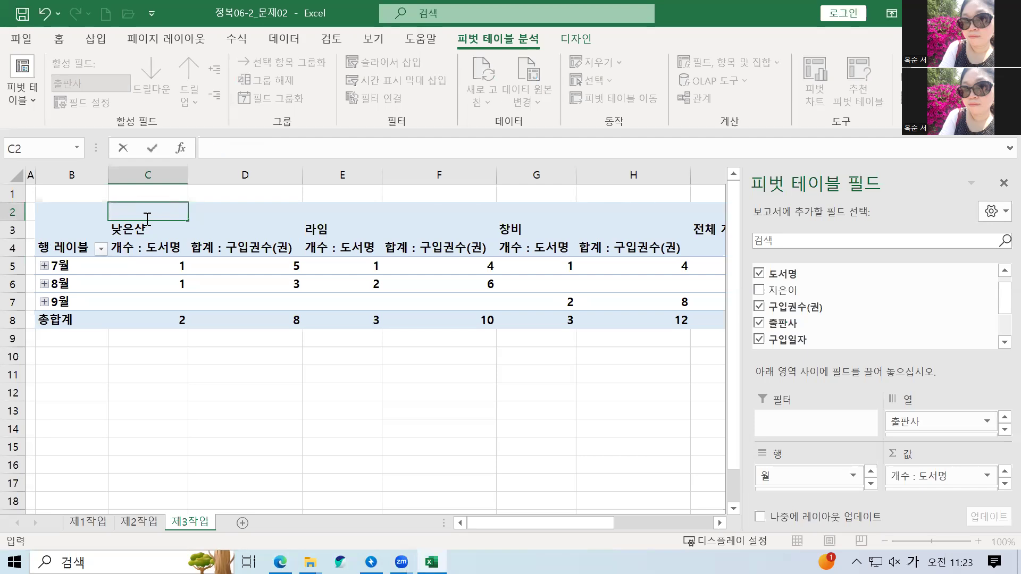
{"action": "type", "text": "출판사"}
{"action": "left_click", "coordinate": [79, 253]}
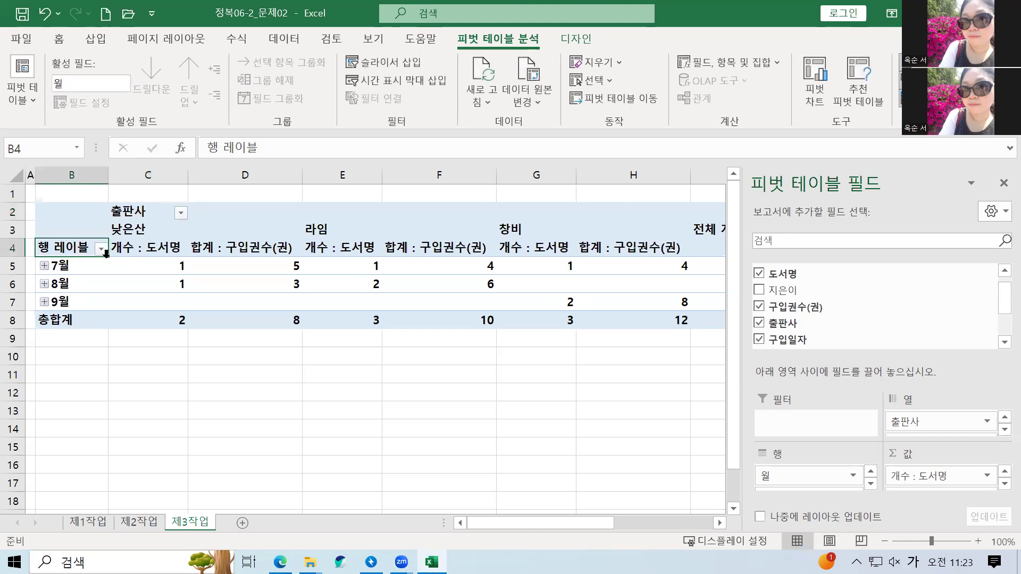
{"action": "type", "text": "구입ㅇ"}
{"action": "type", "text": "일자"}
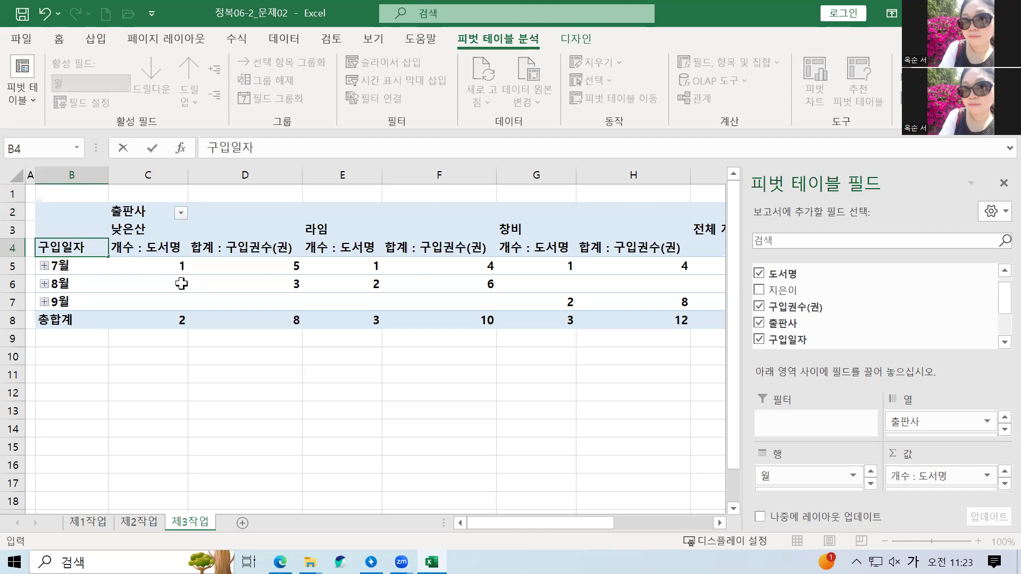
{"action": "left_click", "coordinate": [181, 284]}
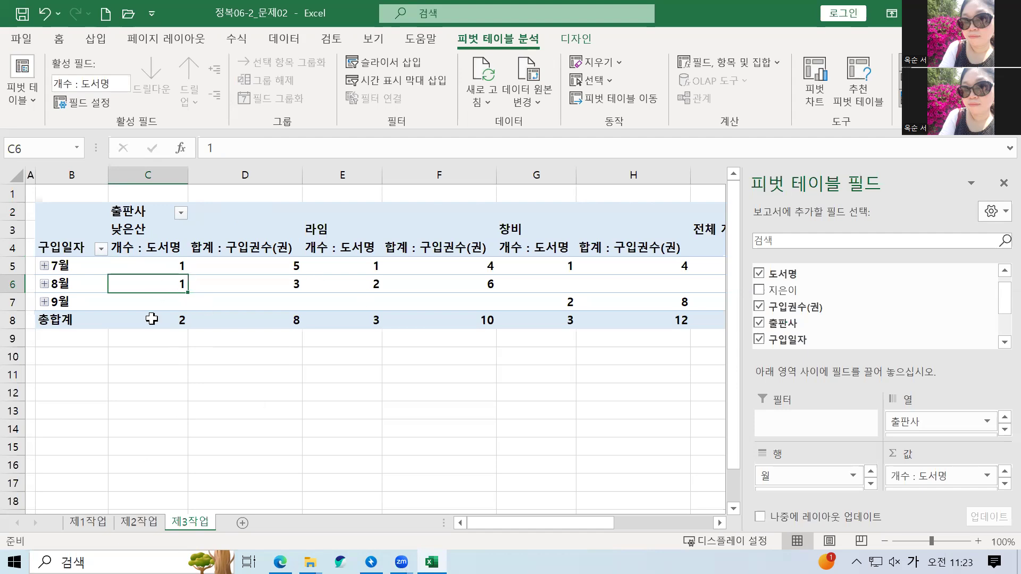
{"action": "left_click", "coordinate": [192, 297]}
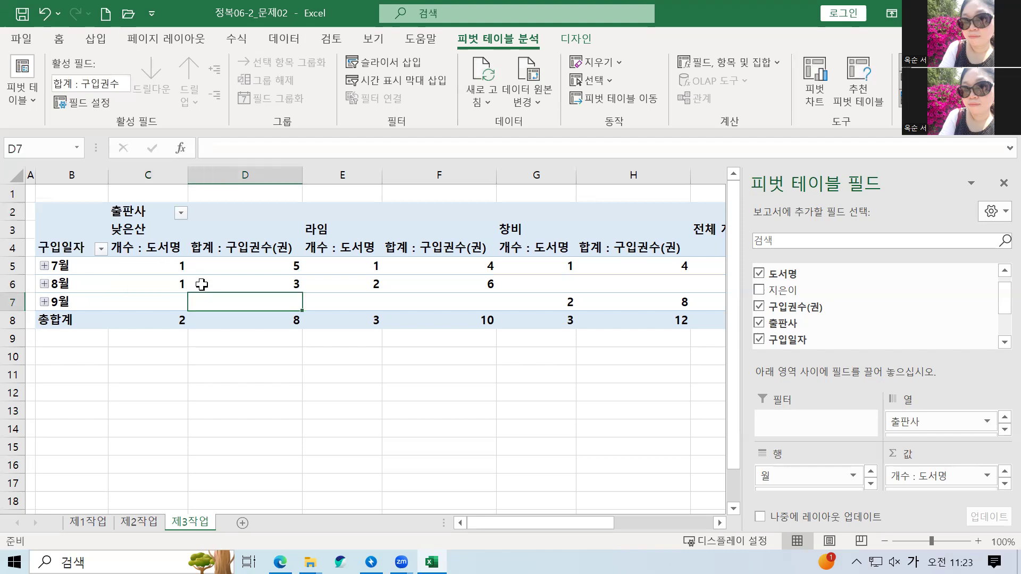
{"action": "key", "text": "Up"}
{"action": "key", "text": "Up"}
{"action": "key", "text": "Left"}
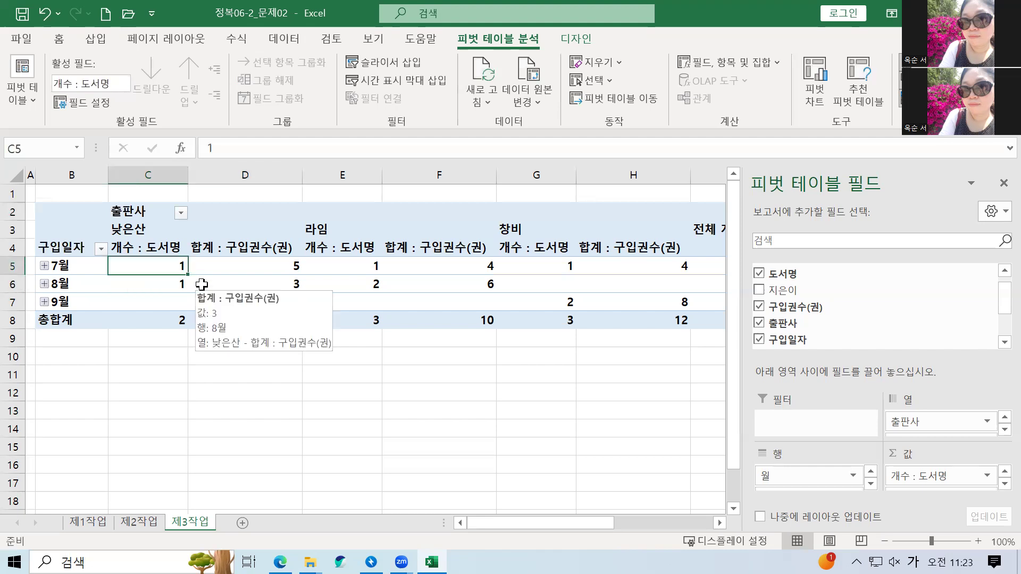
{"action": "left_click", "coordinate": [172, 246]}
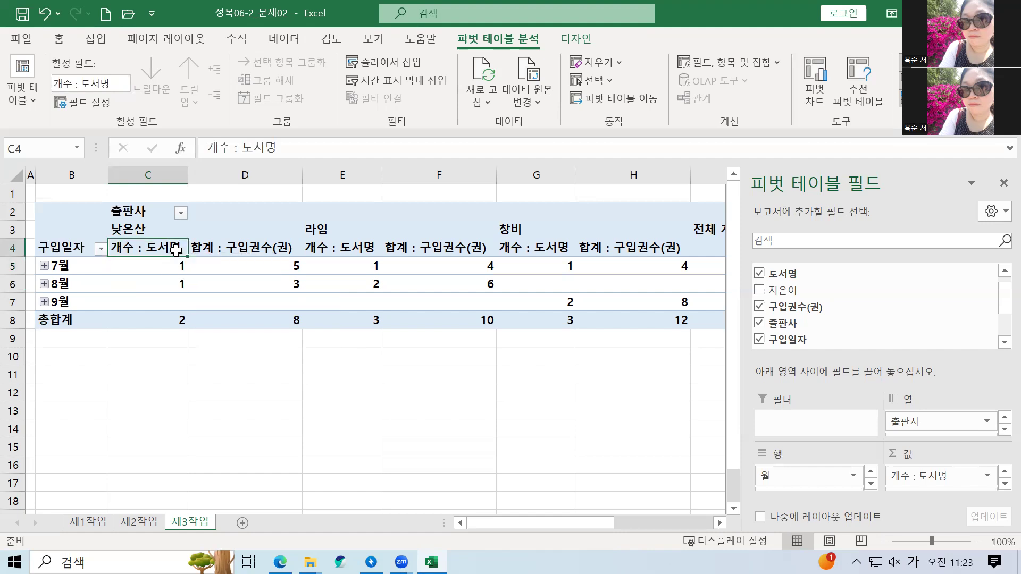
Summarize the 구입권수 value field by 평균 and name it 평균 : 구입권수(권).
{"action": "left_click", "coordinate": [222, 248]}
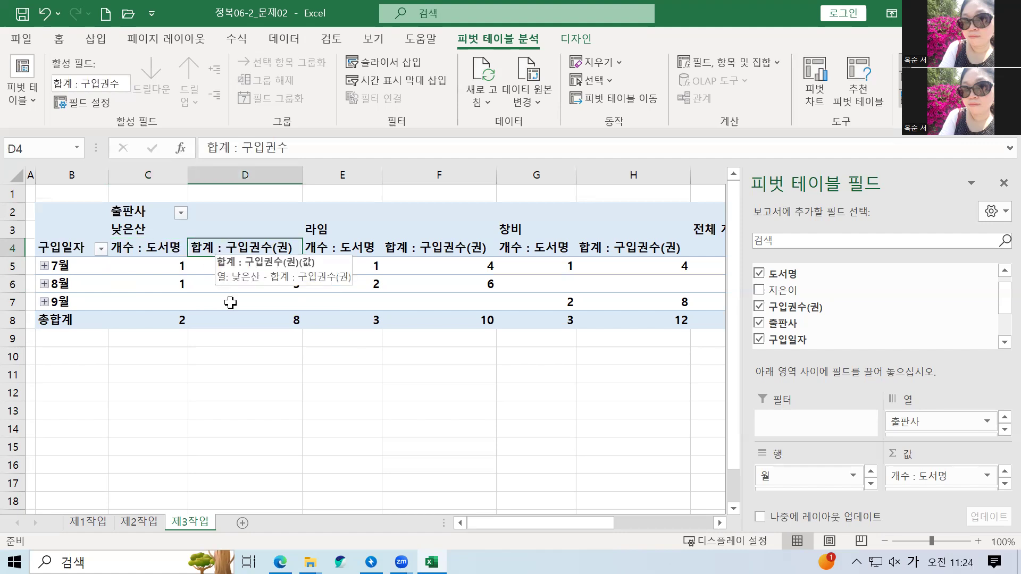
{"action": "right_click", "coordinate": [242, 253]}
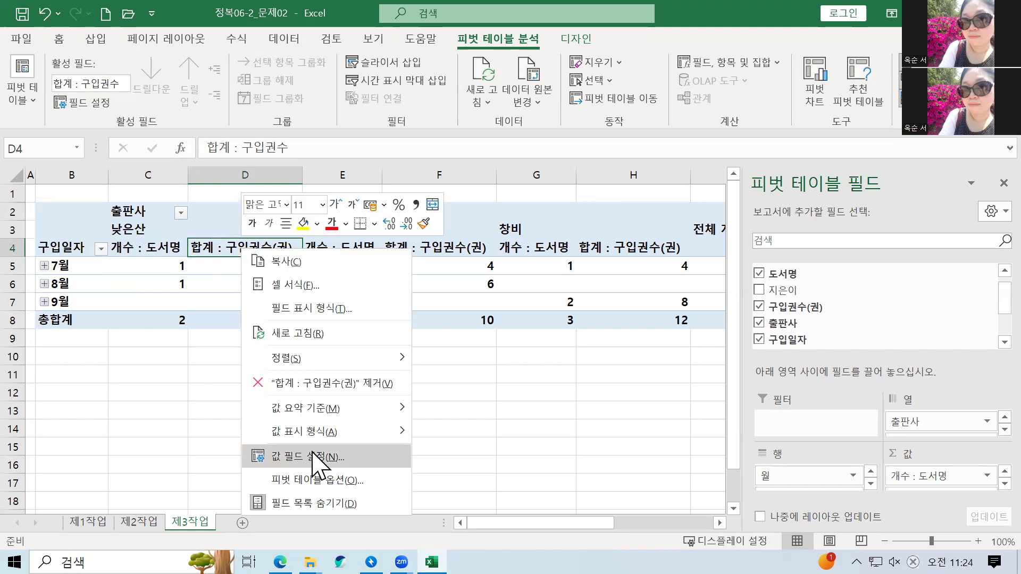
{"action": "left_click", "coordinate": [313, 455]}
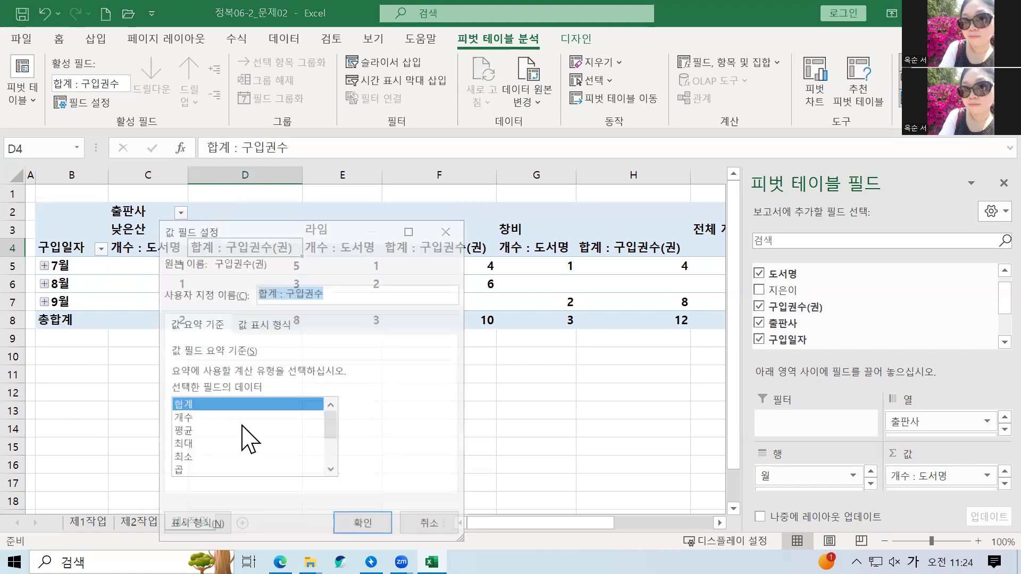
{"action": "left_click", "coordinate": [187, 432]}
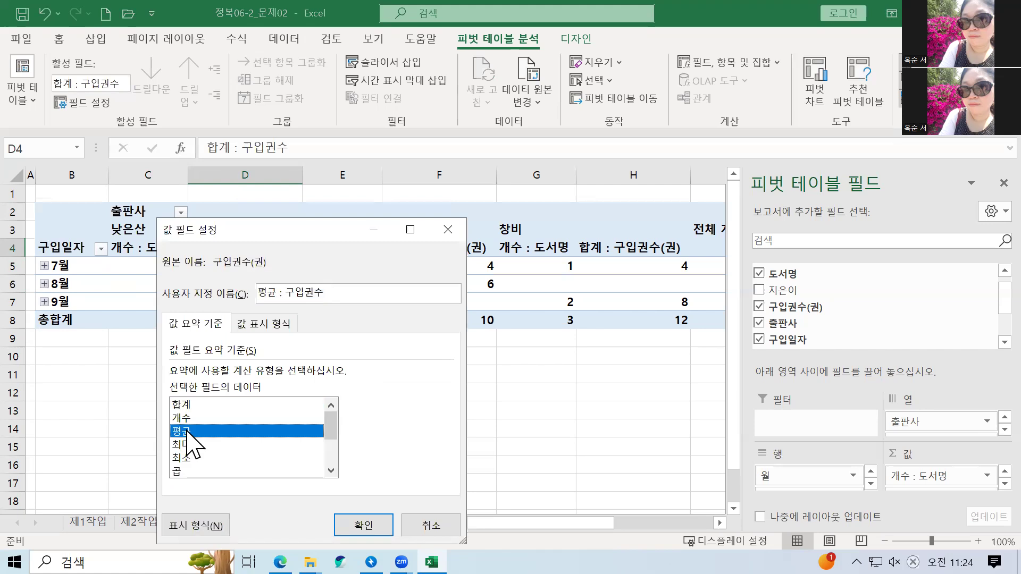
{"action": "left_click", "coordinate": [352, 291]}
{"action": "type", "text": "(권)"}
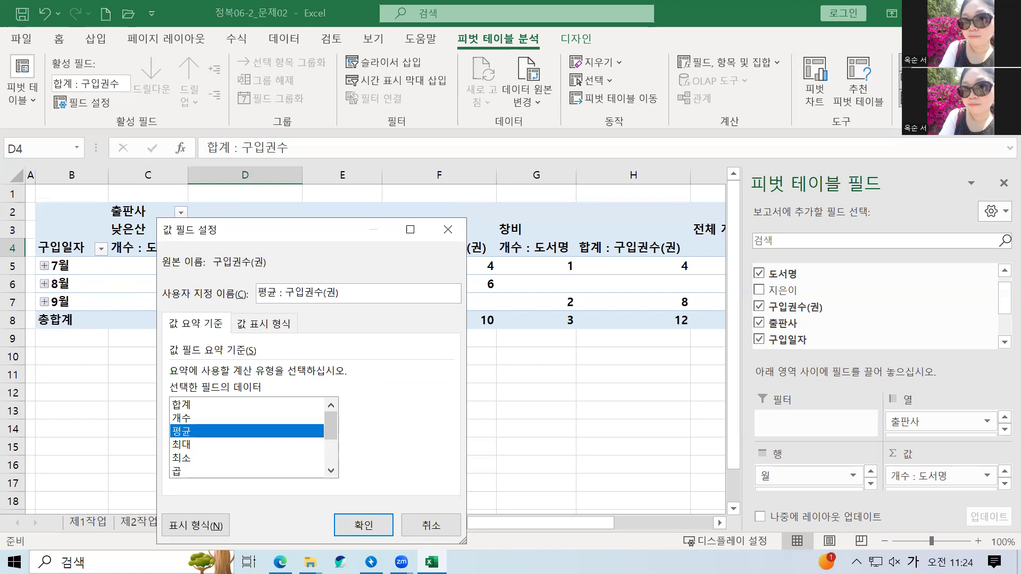
{"action": "left_click", "coordinate": [363, 524]}
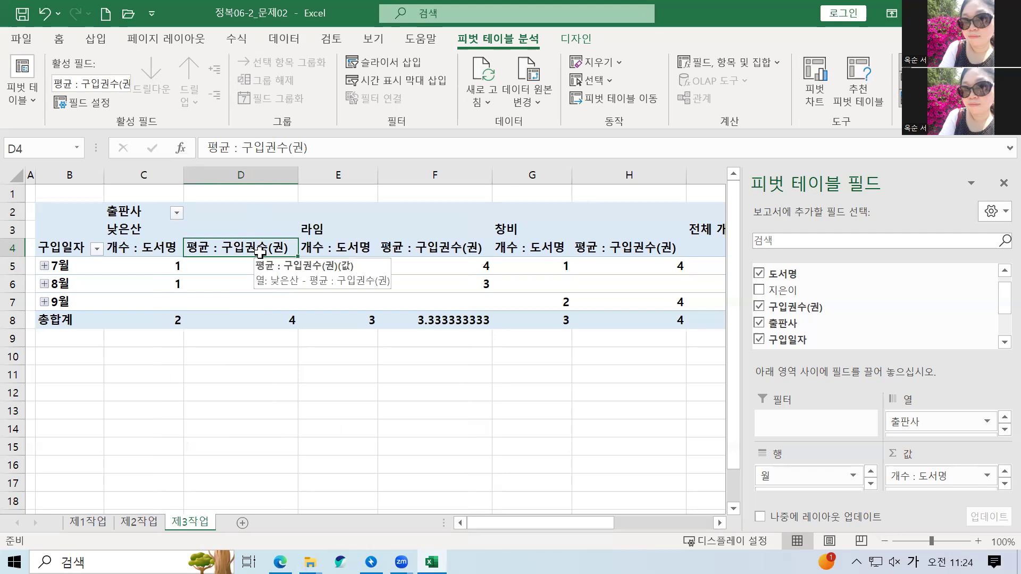
Group the 구입일자 row dates by 월 only, removing the 일 unit from the grouping.
{"action": "left_click", "coordinate": [63, 266]}
{"action": "left_click", "coordinate": [45, 266]}
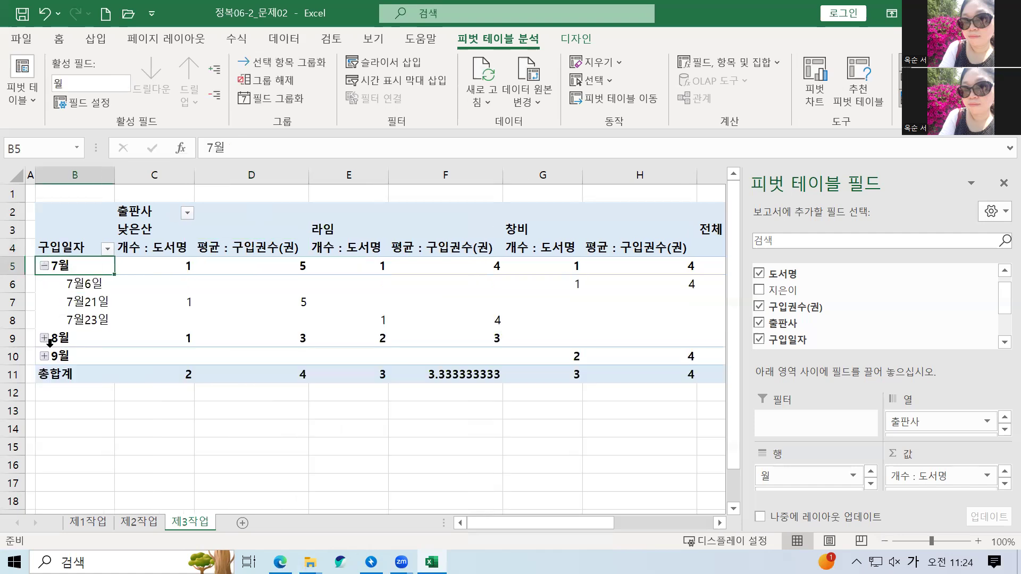
{"action": "left_click", "coordinate": [46, 267]}
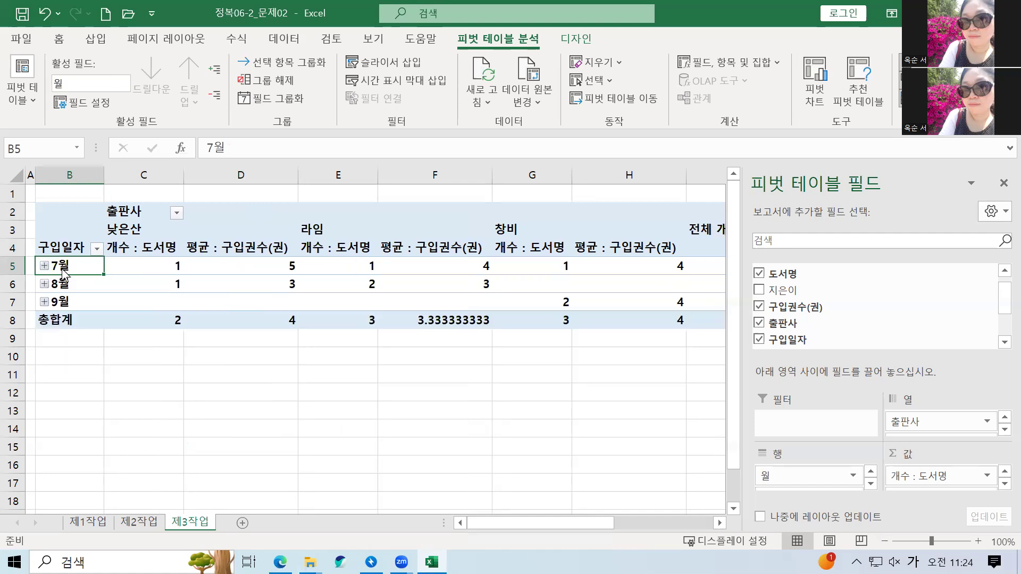
{"action": "right_click", "coordinate": [63, 273]}
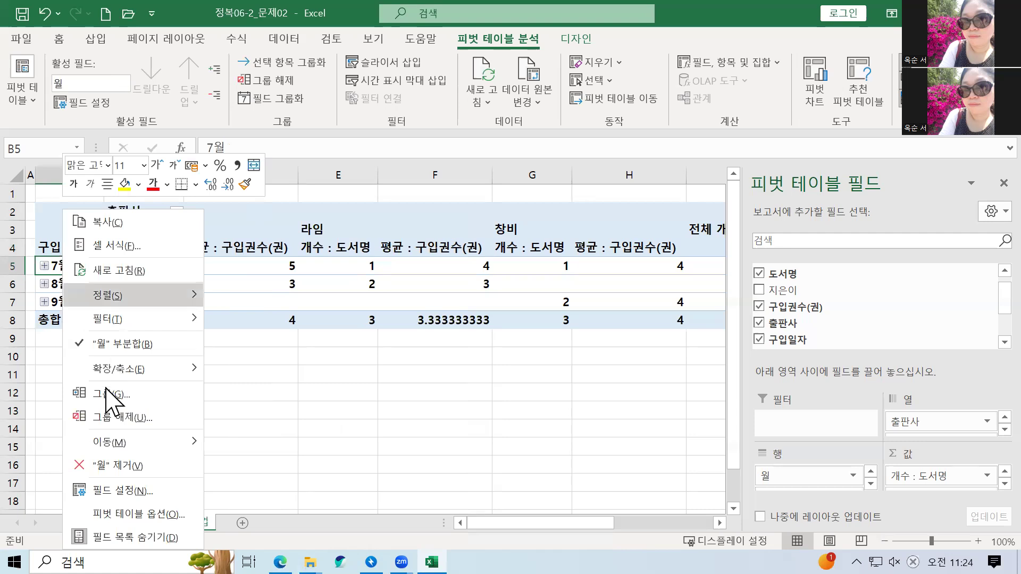
{"action": "left_click", "coordinate": [79, 400]}
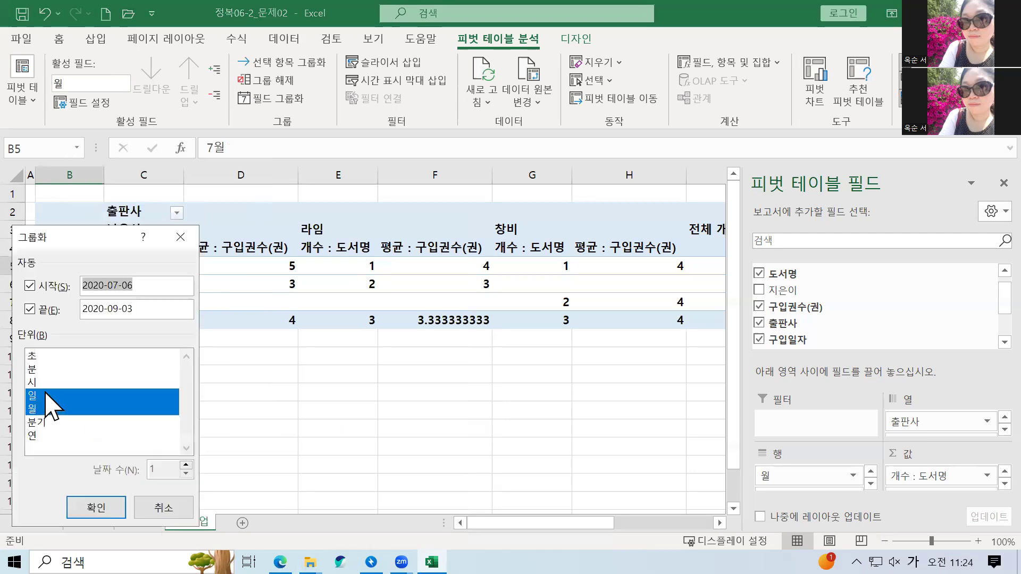
{"action": "left_click", "coordinate": [46, 395]}
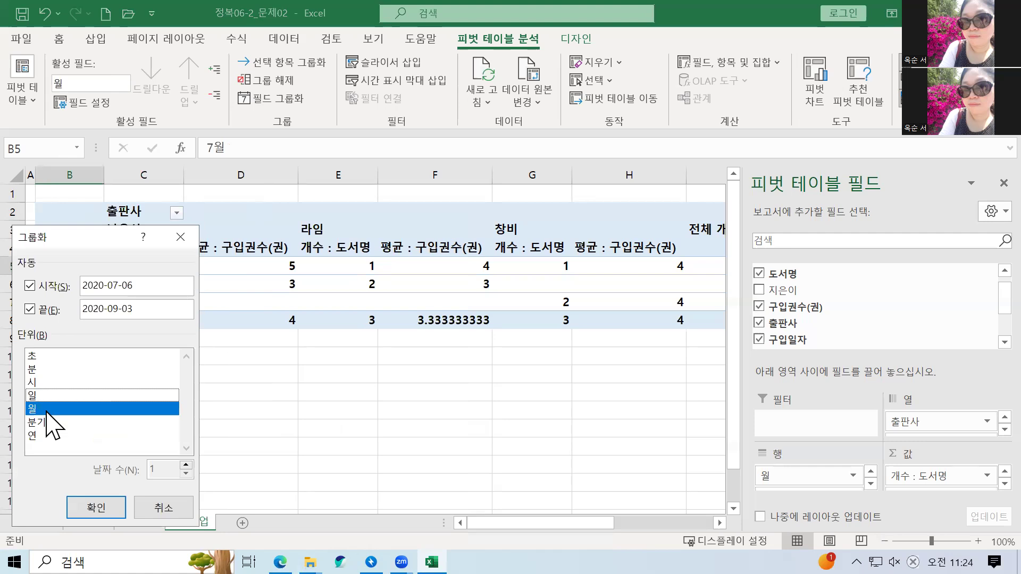
{"action": "left_click", "coordinate": [82, 503]}
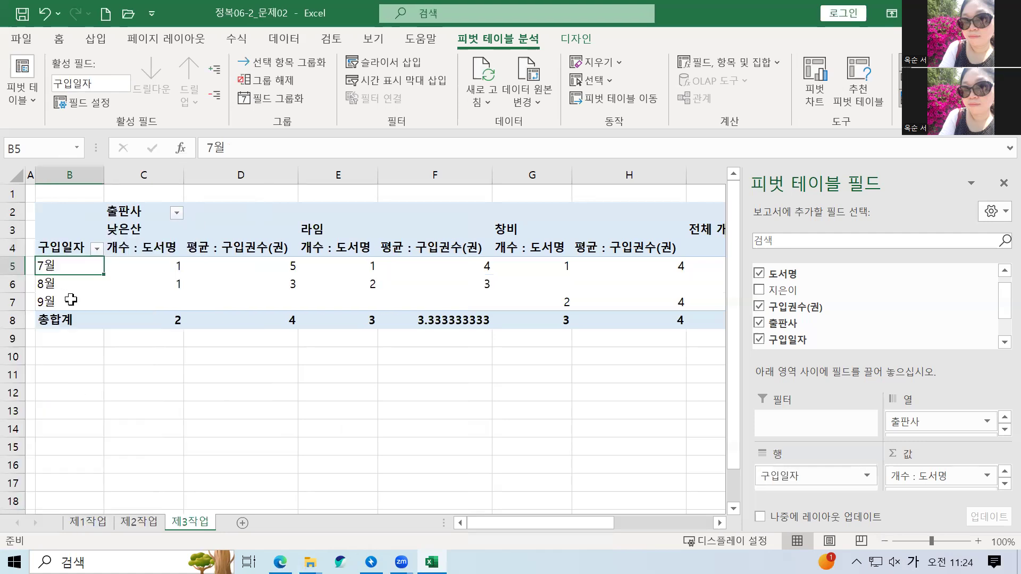
Move the 창비 publisher group in front of 낮은산 so it comes first among the pivot table columns.
{"action": "left_click", "coordinate": [72, 303]}
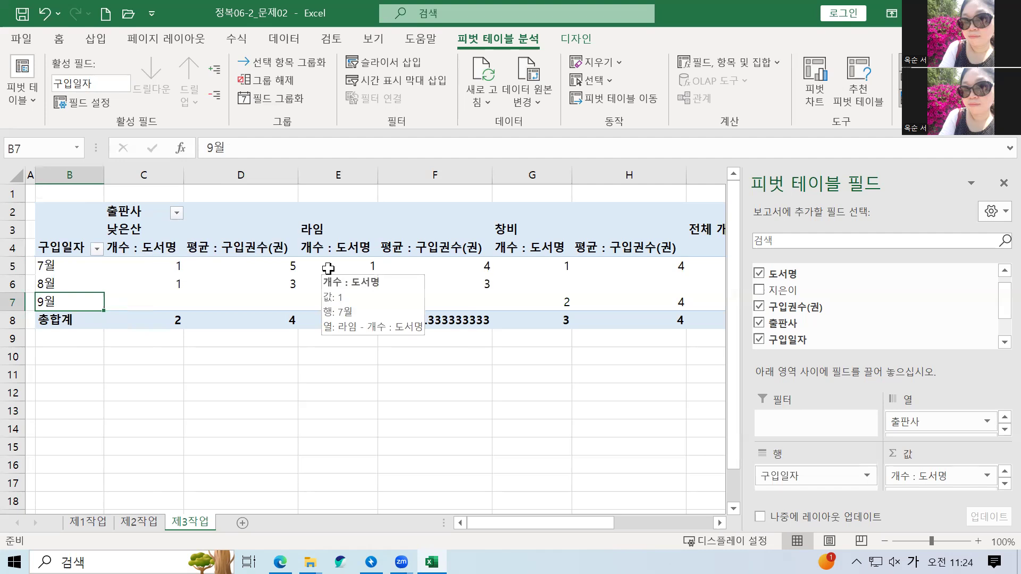
{"action": "left_click", "coordinate": [165, 234]}
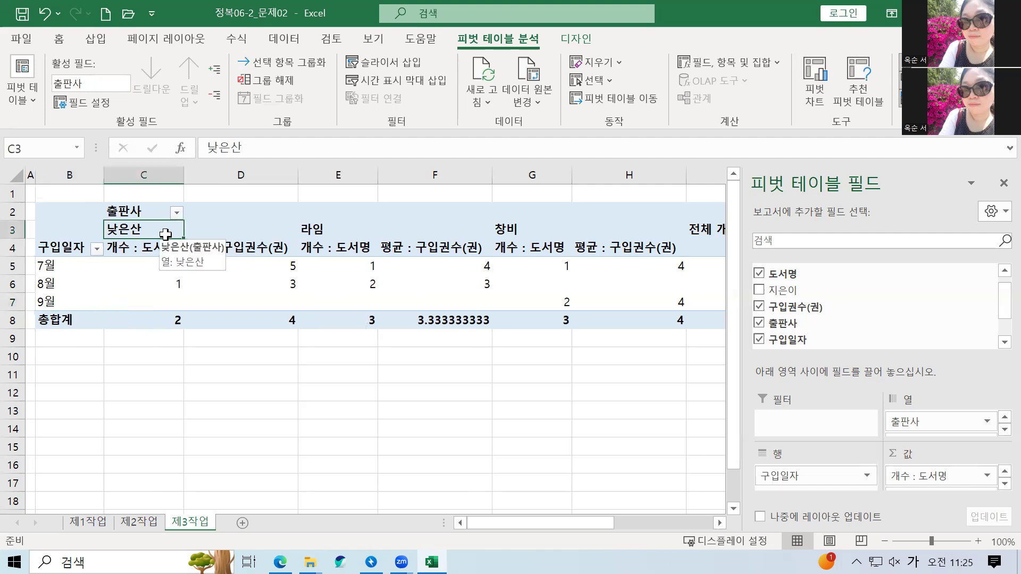
{"action": "left_click", "coordinate": [503, 236]}
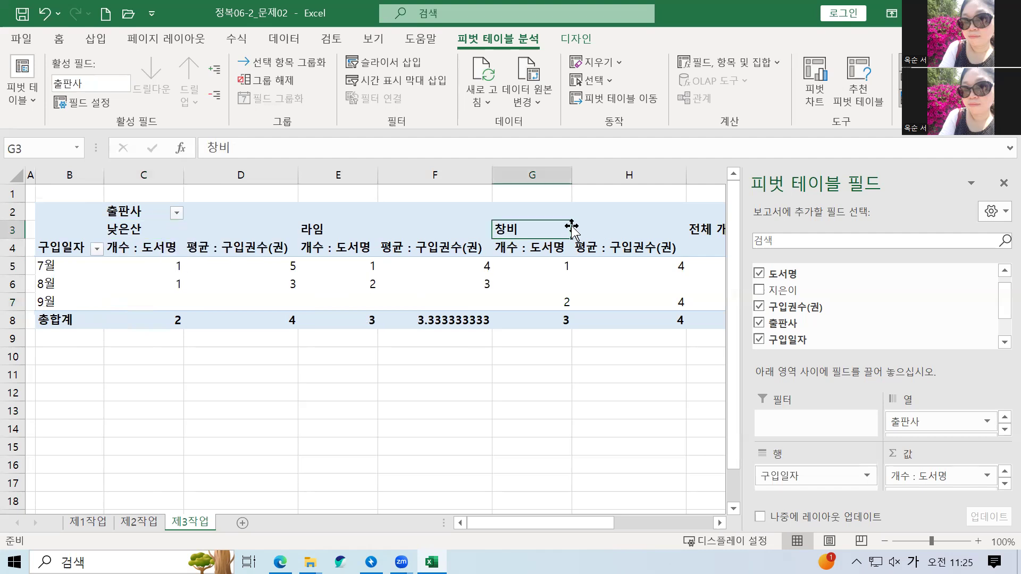
{"action": "left_click_drag", "start_coordinate": [553, 226], "coordinate": [126, 219]}
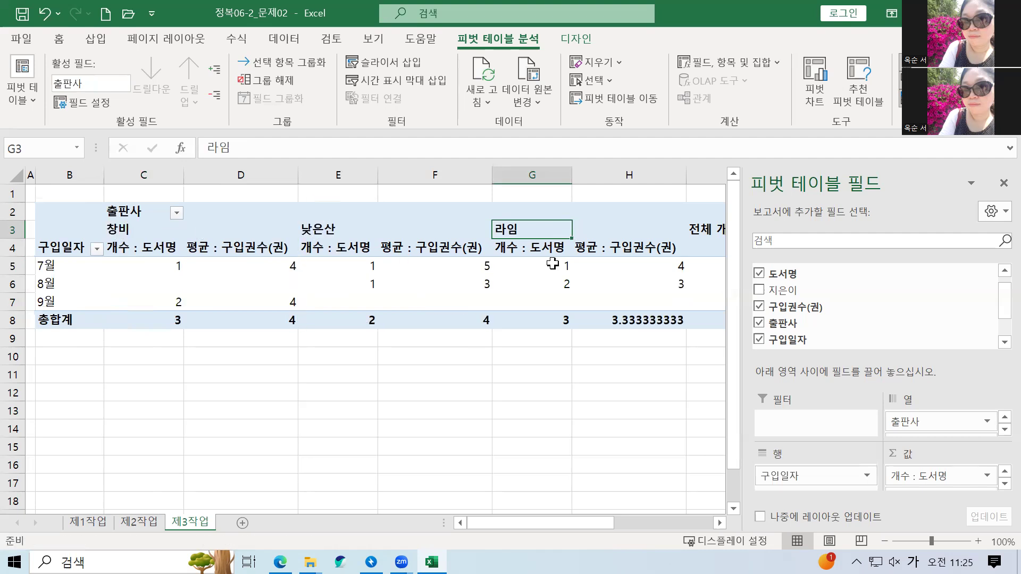
{"action": "left_click", "coordinate": [328, 414]}
{"action": "left_click", "coordinate": [184, 226]}
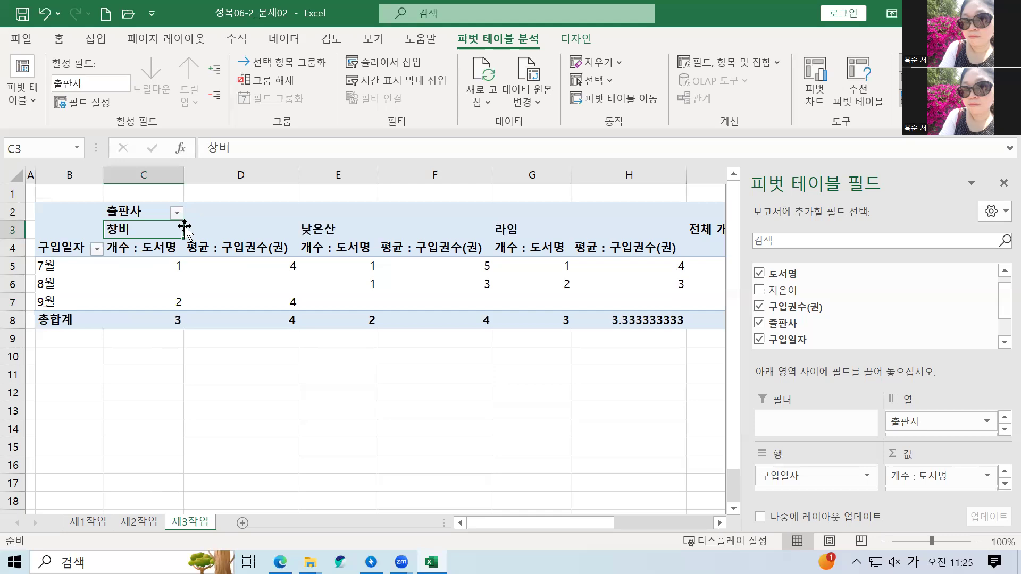
{"action": "left_click", "coordinate": [247, 335]}
In the pivot table options, merge and center cells with labels and show ** in empty cells.
{"action": "left_click", "coordinate": [181, 266]}
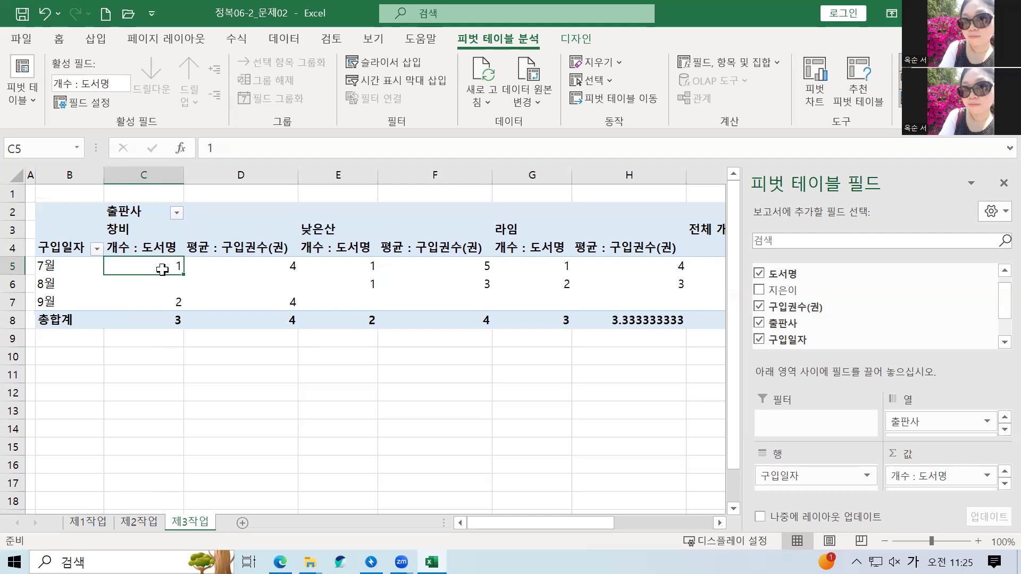
{"action": "left_click", "coordinate": [75, 265]}
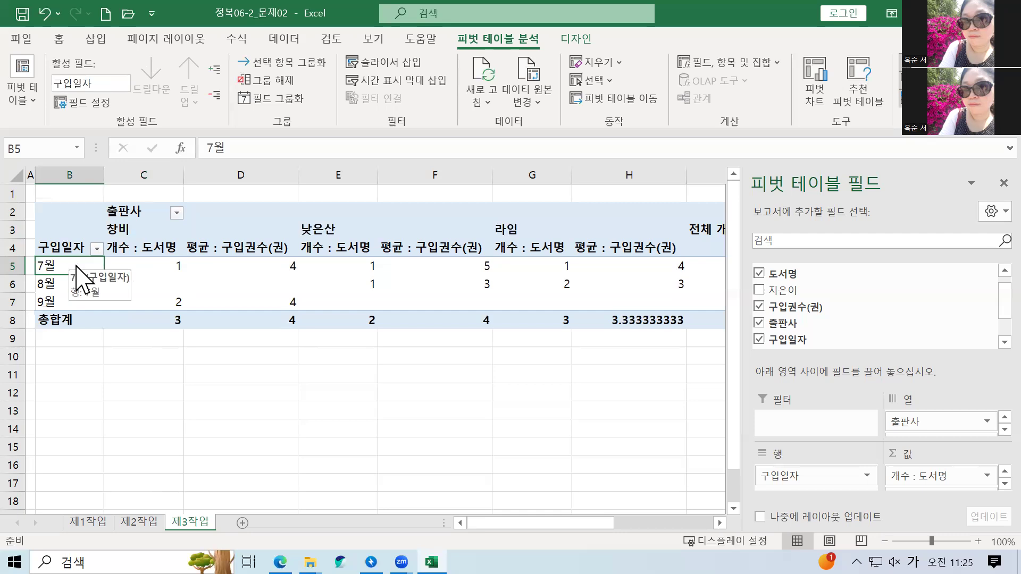
{"action": "right_click", "coordinate": [77, 267]}
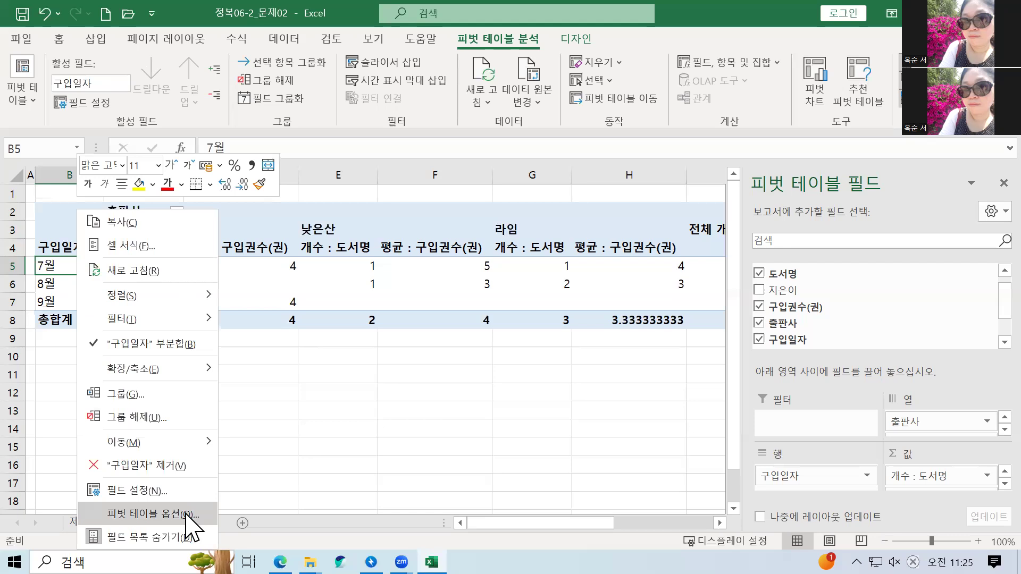
{"action": "left_click", "coordinate": [81, 264]}
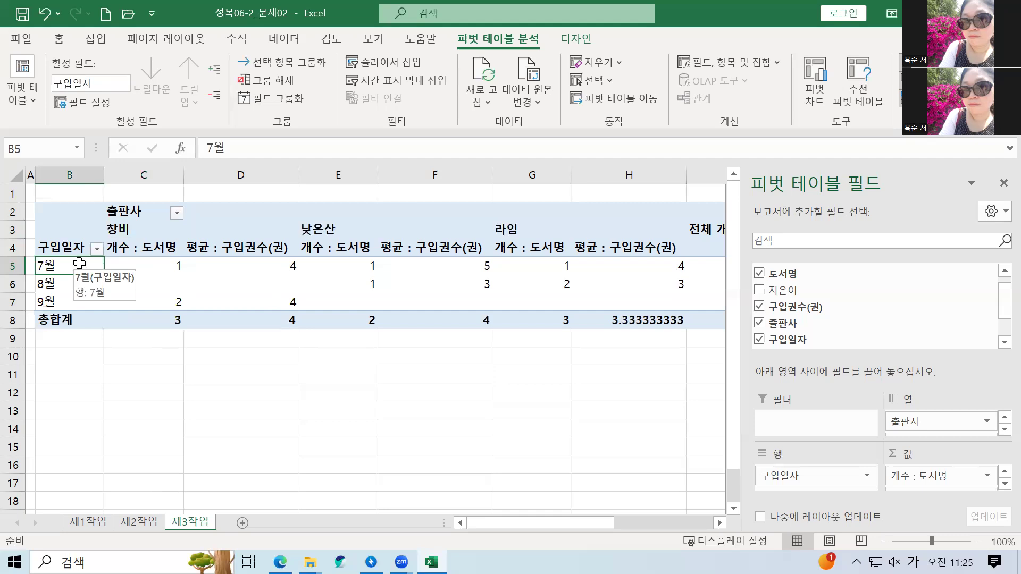
{"action": "right_click", "coordinate": [81, 264]}
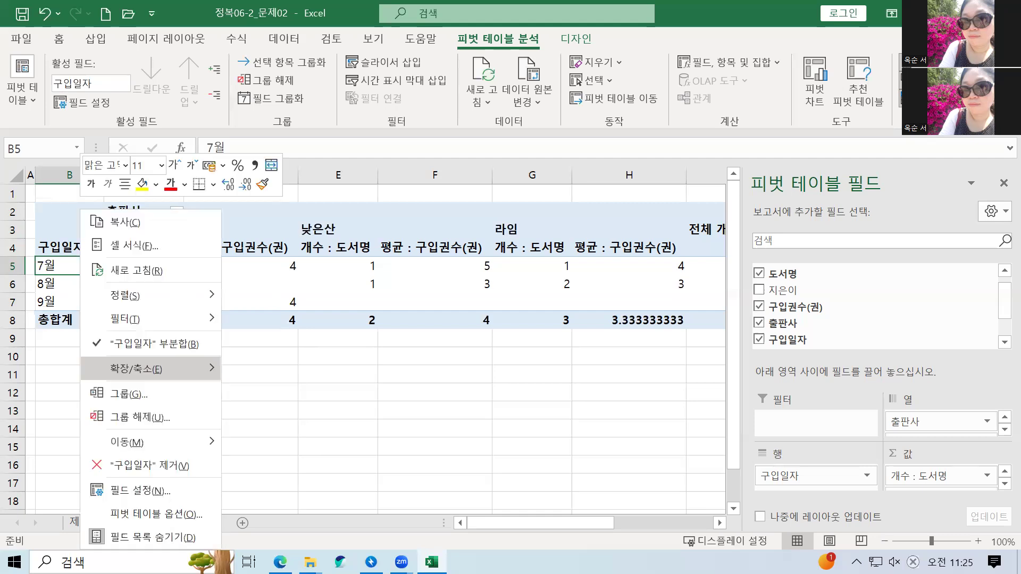
{"action": "left_click", "coordinate": [154, 514]}
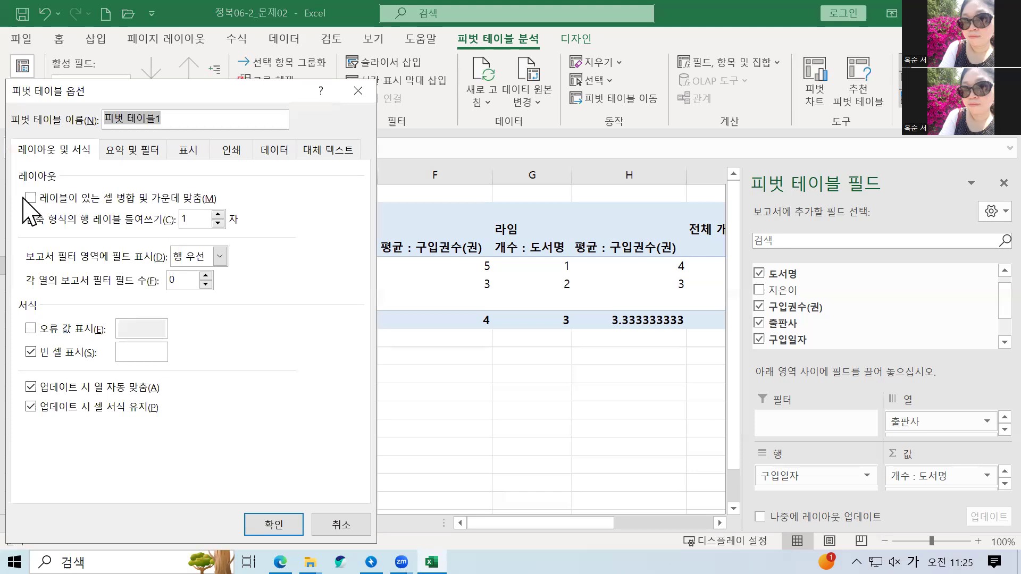
{"action": "left_click", "coordinate": [31, 198]}
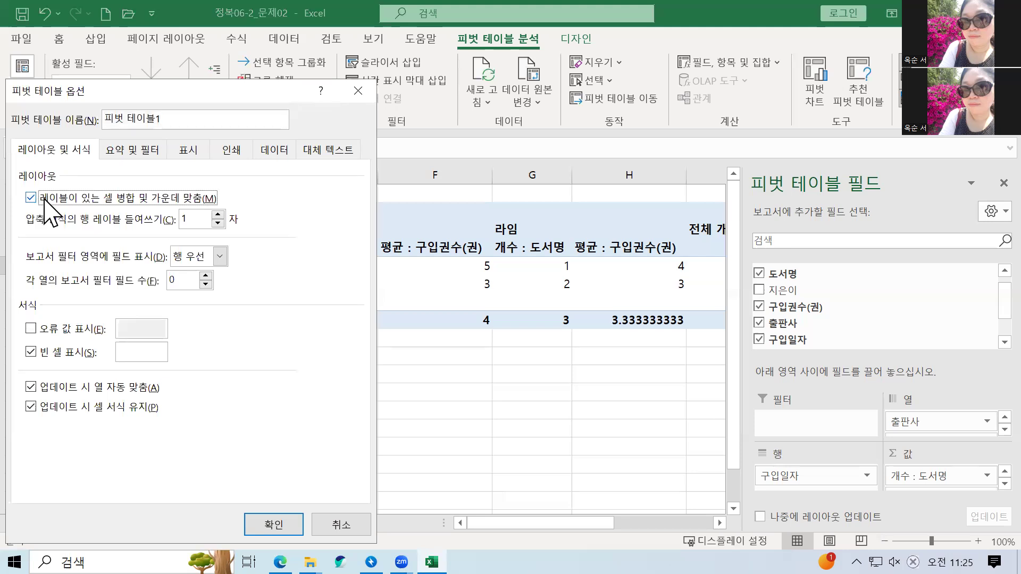
{"action": "left_click", "coordinate": [136, 356]}
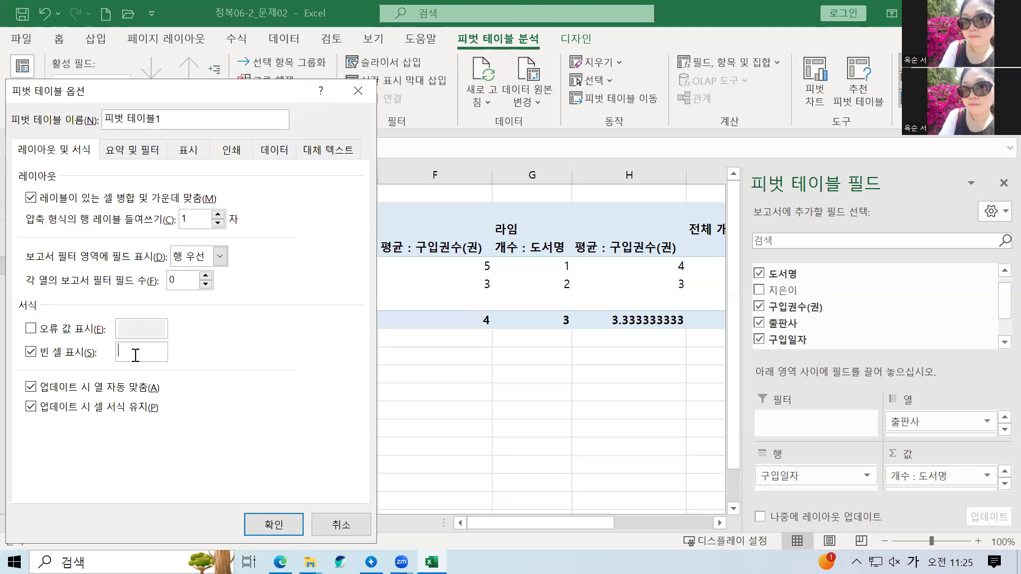
{"action": "type", "text": "**"}
{"action": "left_click", "coordinate": [274, 524]}
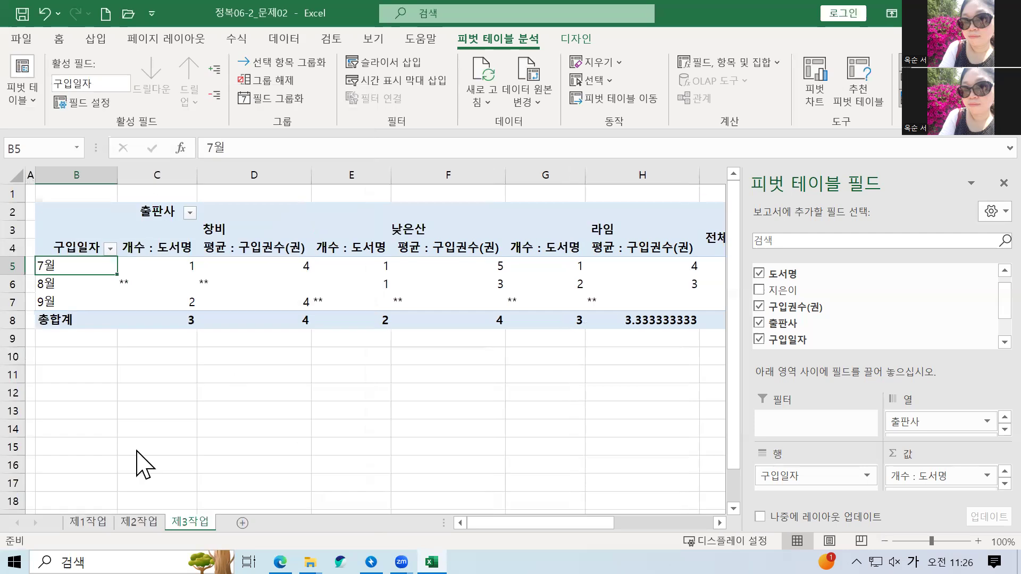
{"action": "right_click", "coordinate": [61, 267]}
{"action": "left_click", "coordinate": [145, 512]}
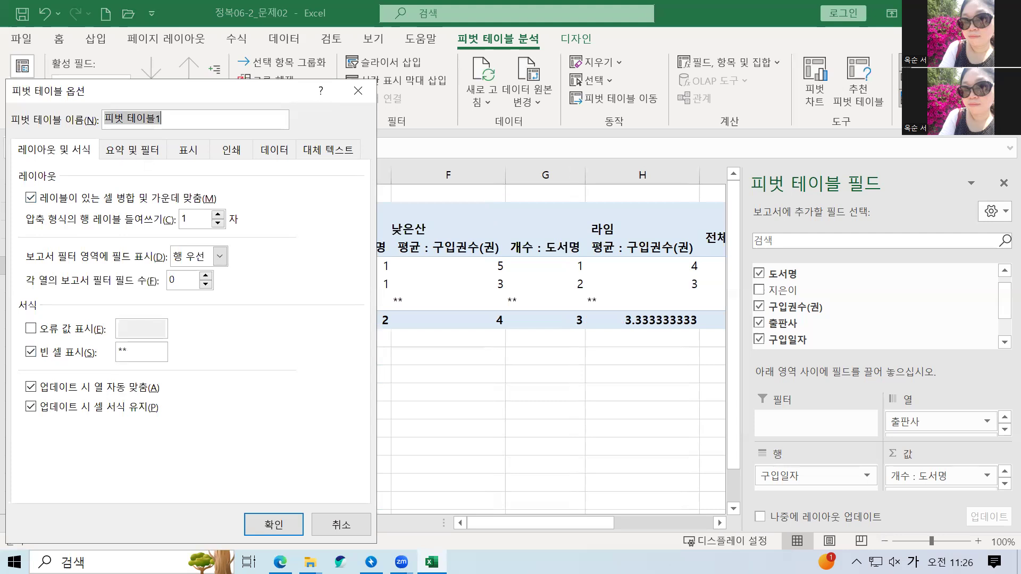
{"action": "left_click", "coordinate": [133, 148]}
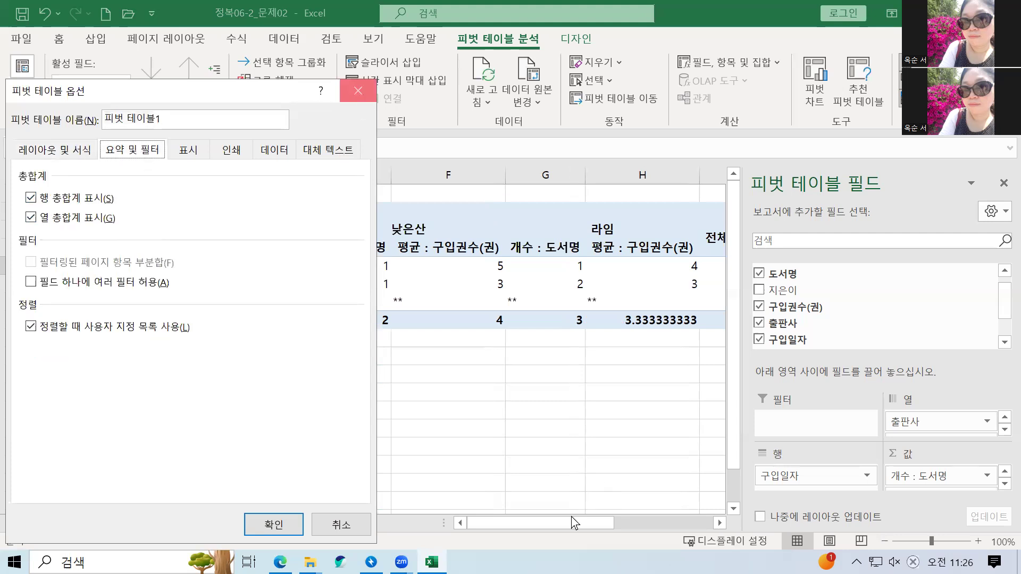
{"action": "key", "text": "Return"}
Turn off the row grand totals (행 총합계 표시) in the pivot table options, keeping the column grand totals on.
{"action": "scroll", "coordinate": [617, 365], "scroll_direction": "right", "scroll_amount": 3}
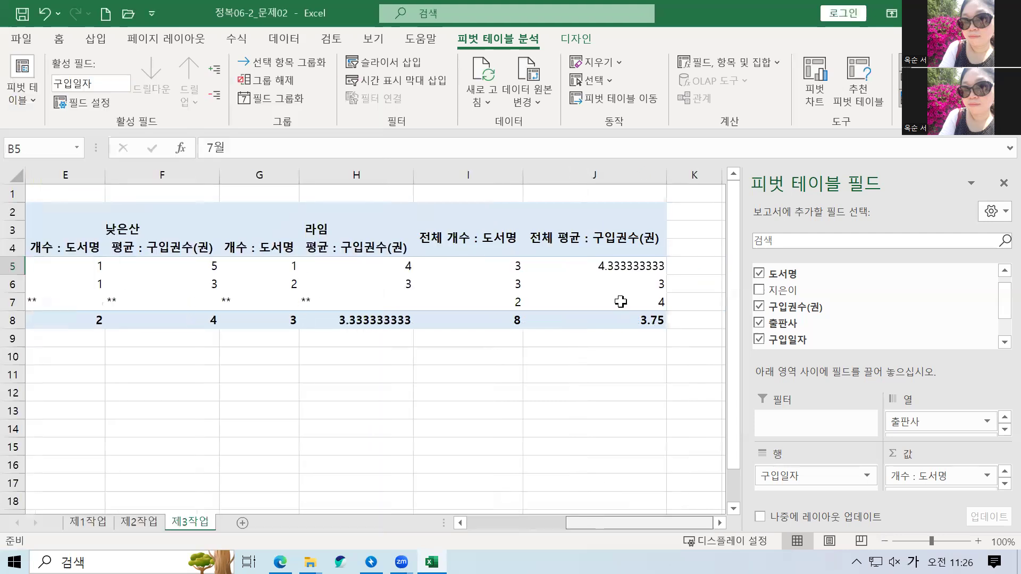
{"action": "right_click", "coordinate": [187, 263]}
{"action": "left_click", "coordinate": [234, 514]}
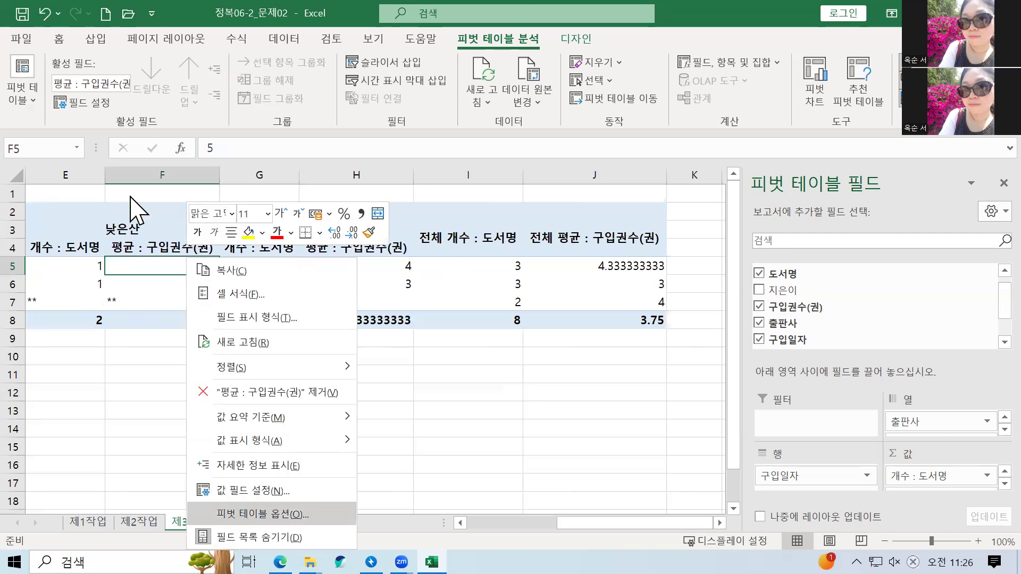
{"action": "left_click", "coordinate": [175, 151]}
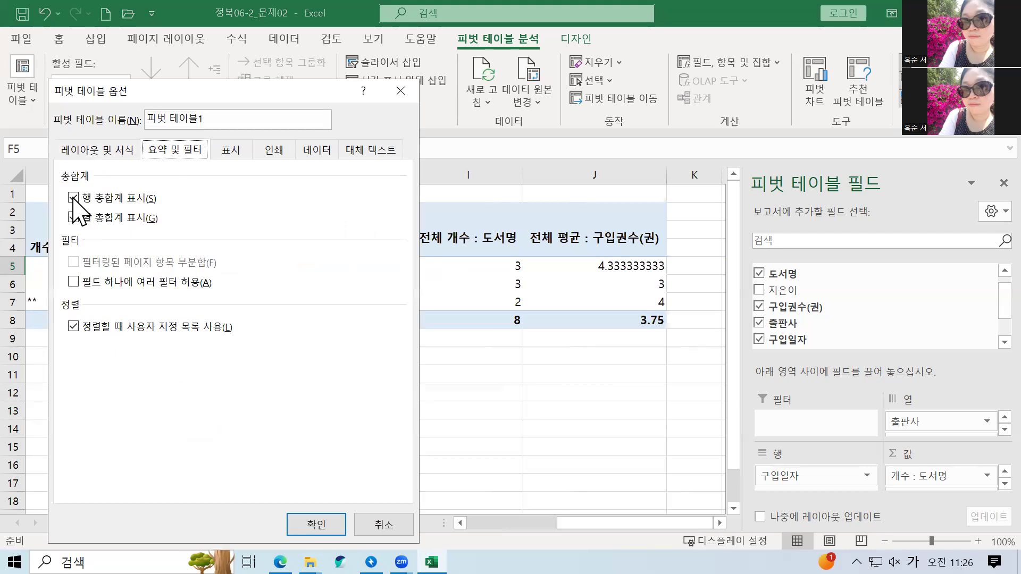
{"action": "left_click", "coordinate": [75, 199]}
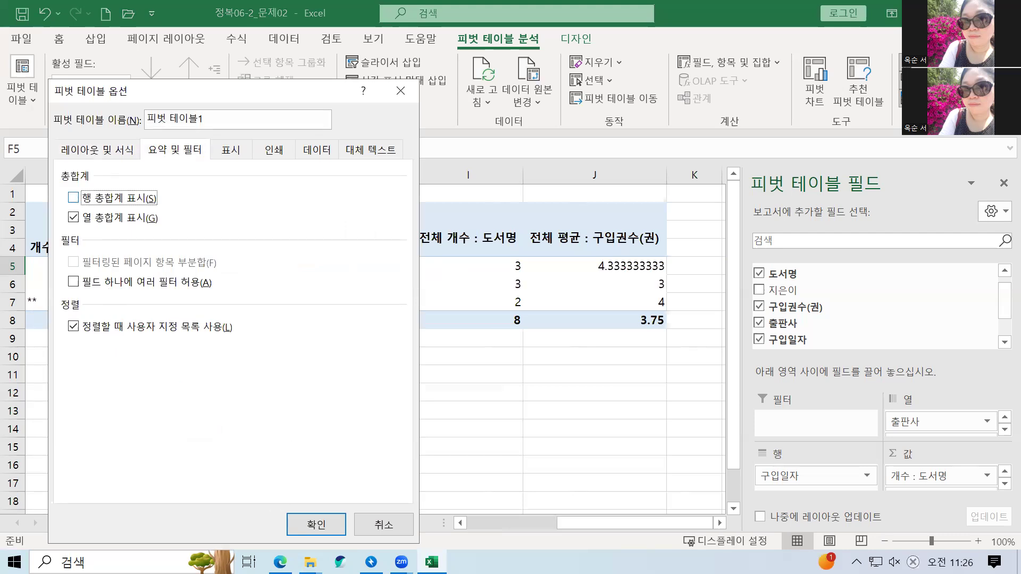
{"action": "key", "text": "Return"}
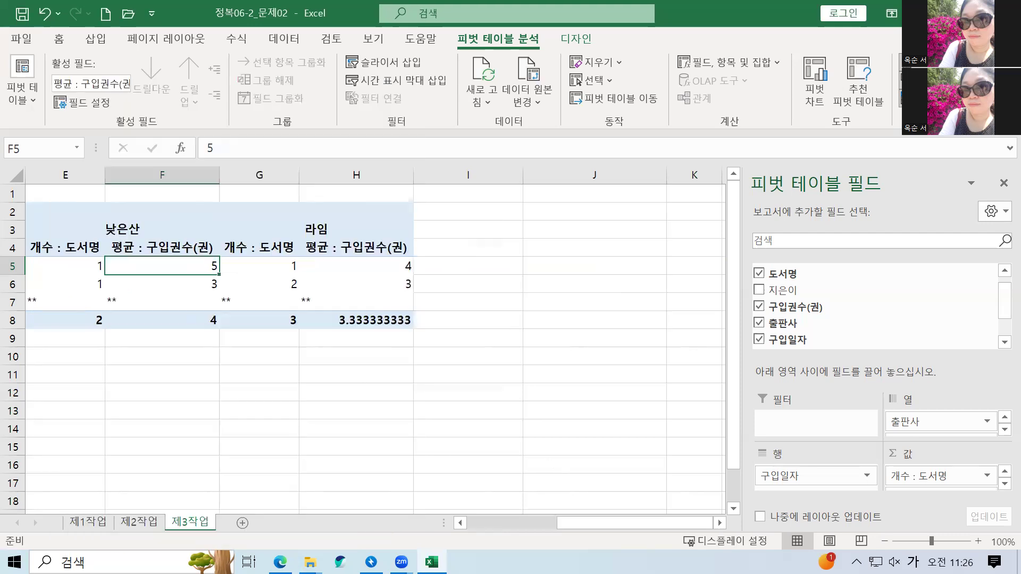
{"action": "scroll", "coordinate": [258, 426], "scroll_direction": "left", "scroll_amount": 3}
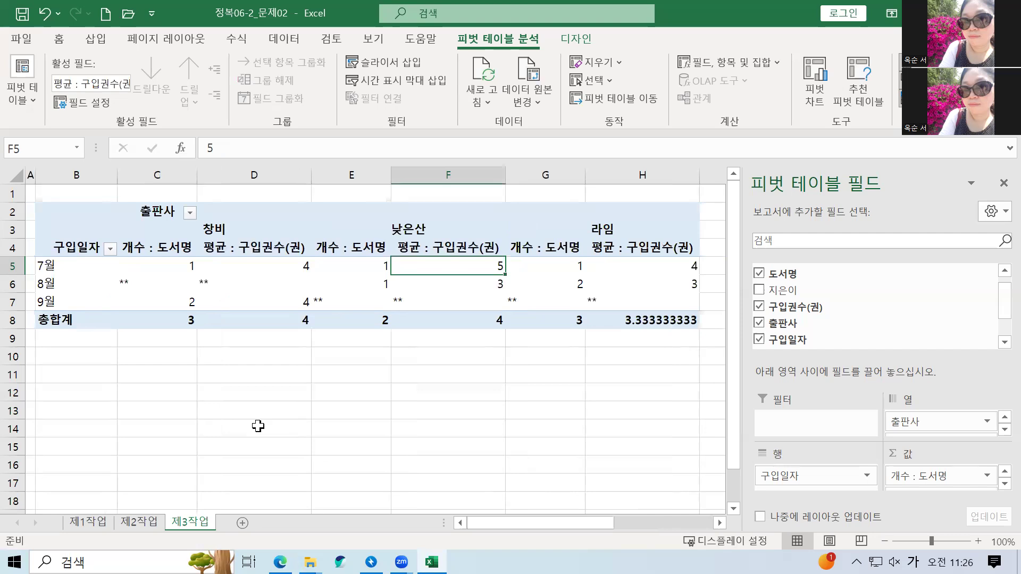
Apply the comma style number format to the pivot table values and totals in C5:H8.
{"action": "left_click", "coordinate": [164, 268]}
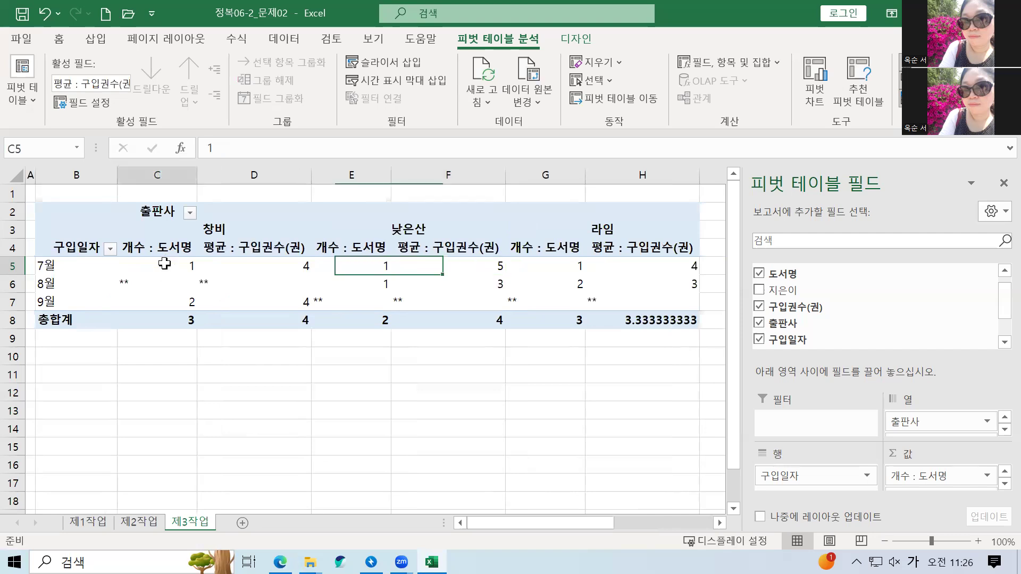
{"action": "left_click", "coordinate": [645, 318], "text": "shift"}
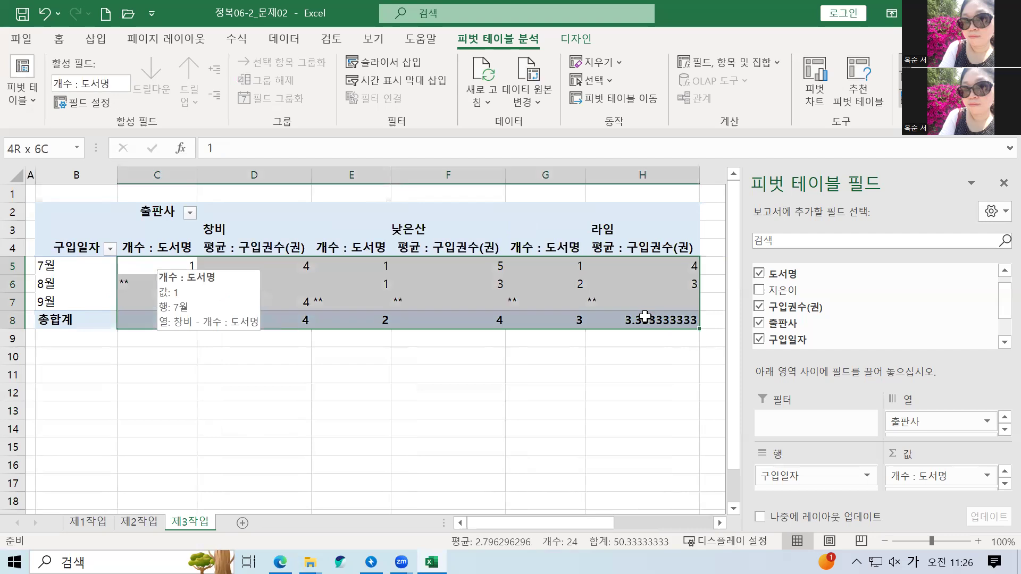
{"action": "left_click", "coordinate": [62, 45]}
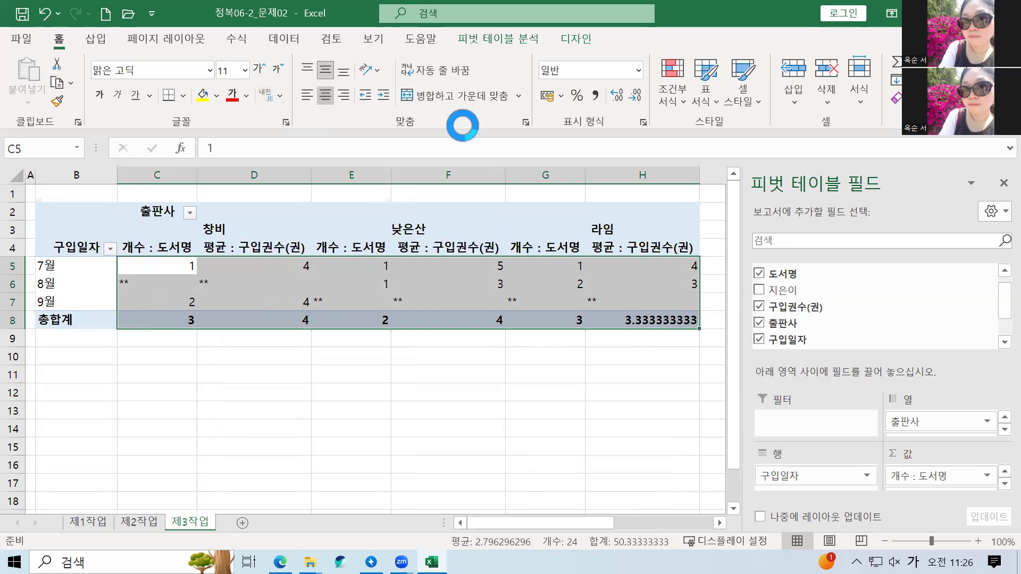
{"action": "left_click", "coordinate": [596, 97]}
{"action": "left_click", "coordinate": [433, 358]}
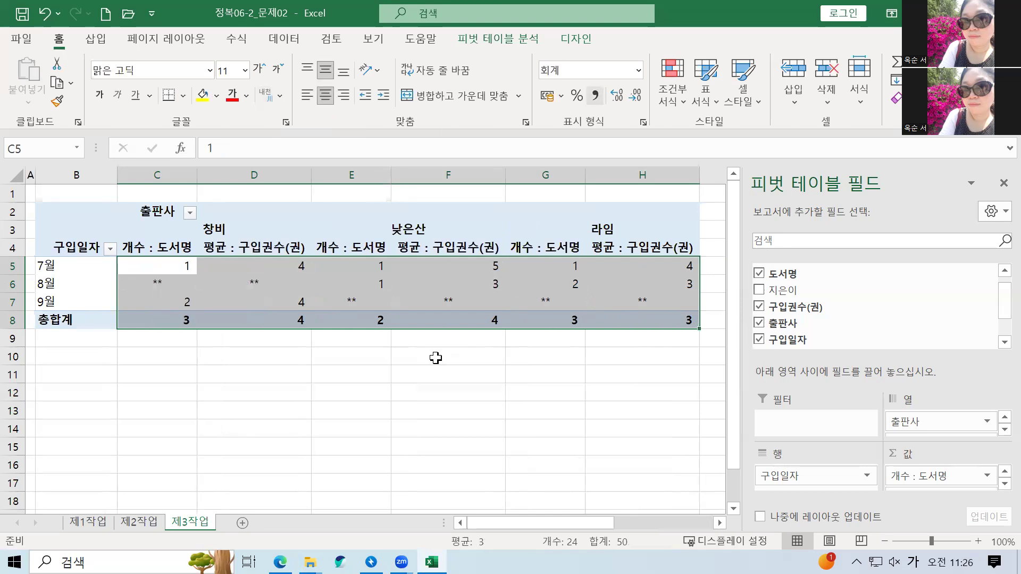
{"action": "scroll", "coordinate": [371, 326], "scroll_direction": "down", "scroll_amount": 1}
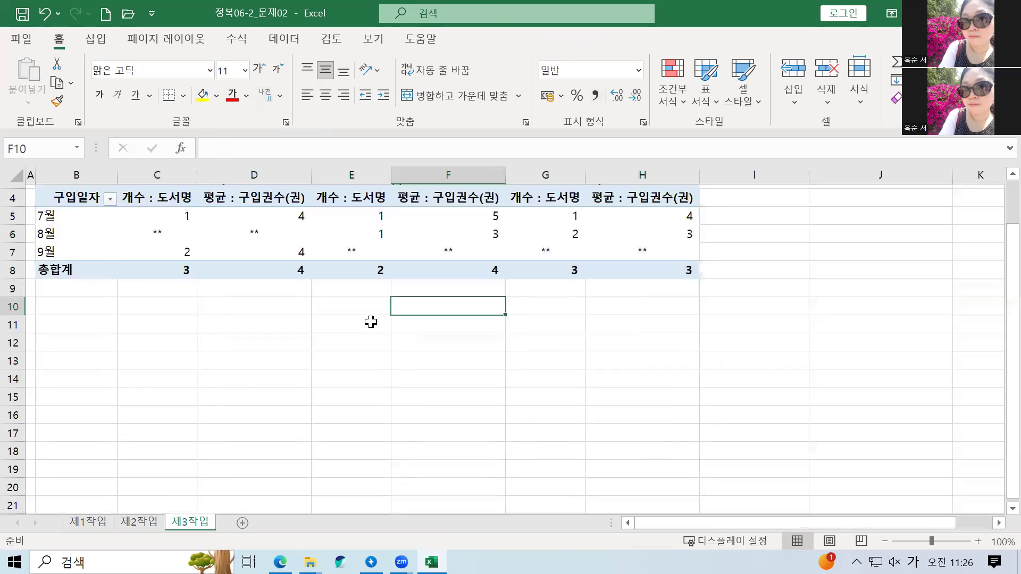
{"action": "scroll", "coordinate": [371, 326], "scroll_direction": "up", "scroll_amount": 1}
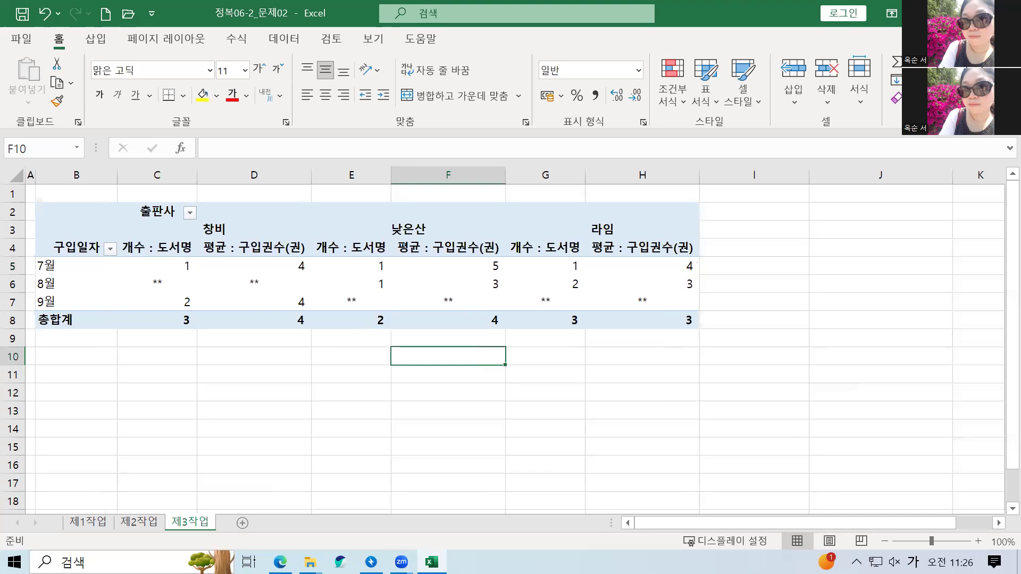